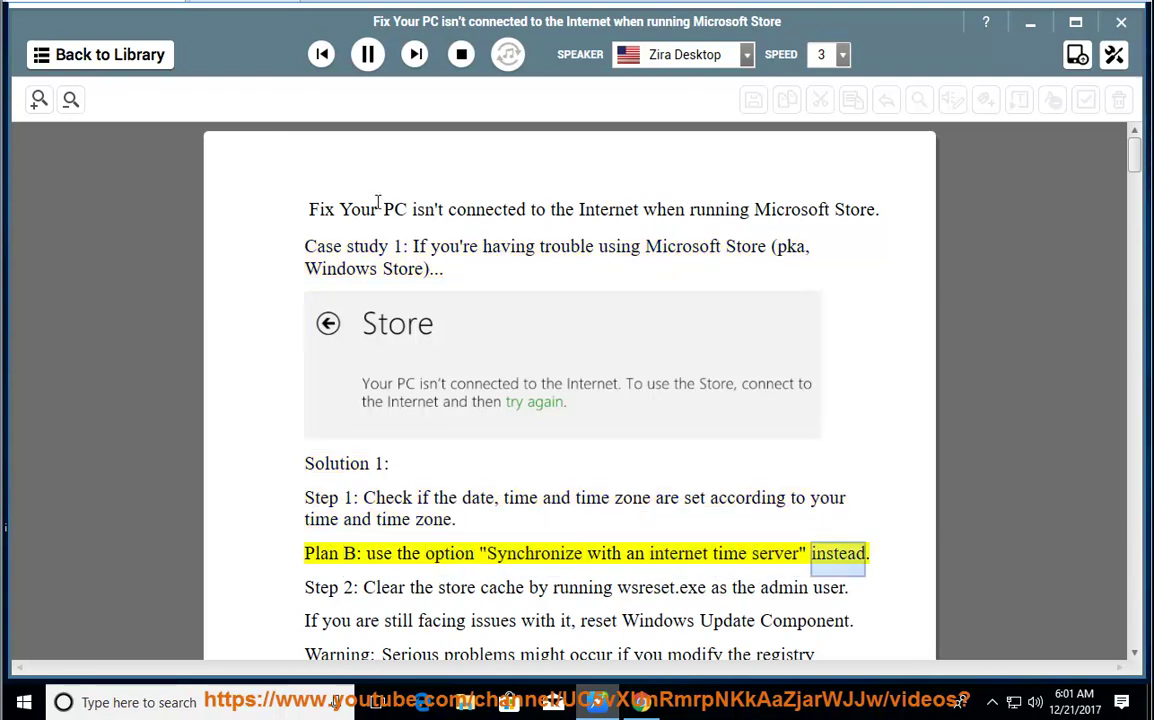
- Pause NaturalReader's read-aloud at Step 2 and open the Windows Start menu
left_click(367, 54)
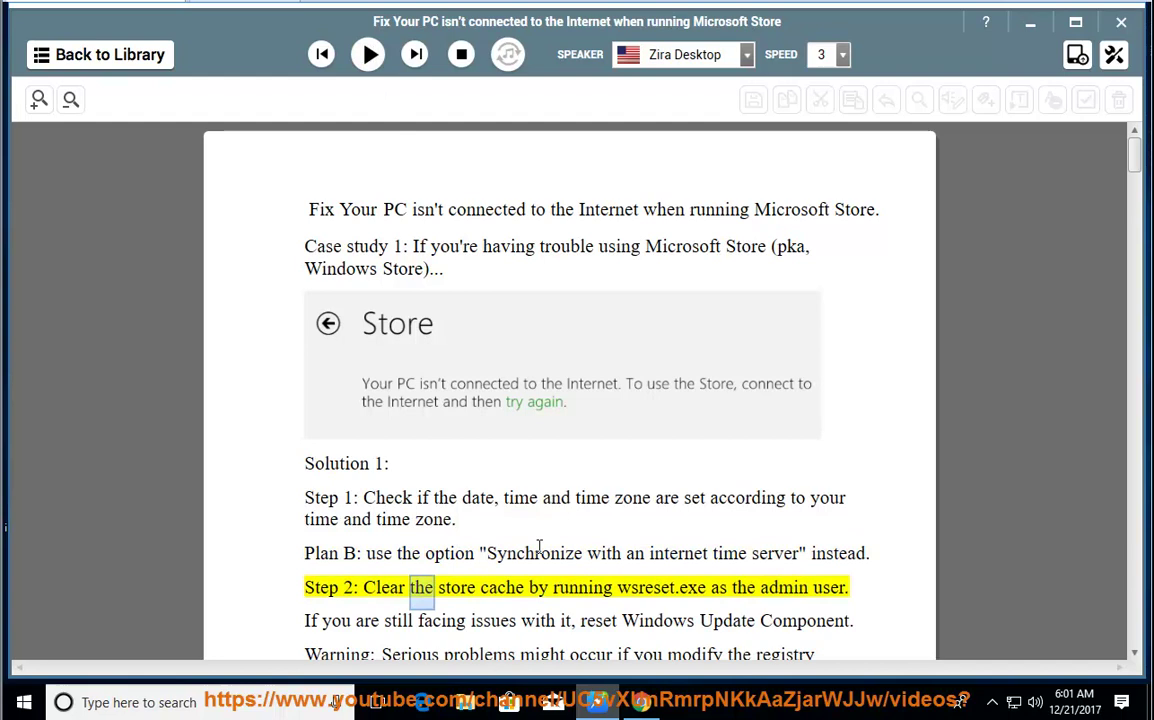
left_click(522, 497)
- Open Windows Settings, look at Network & Internet, then return to the Settings home page
left_click(18, 704)
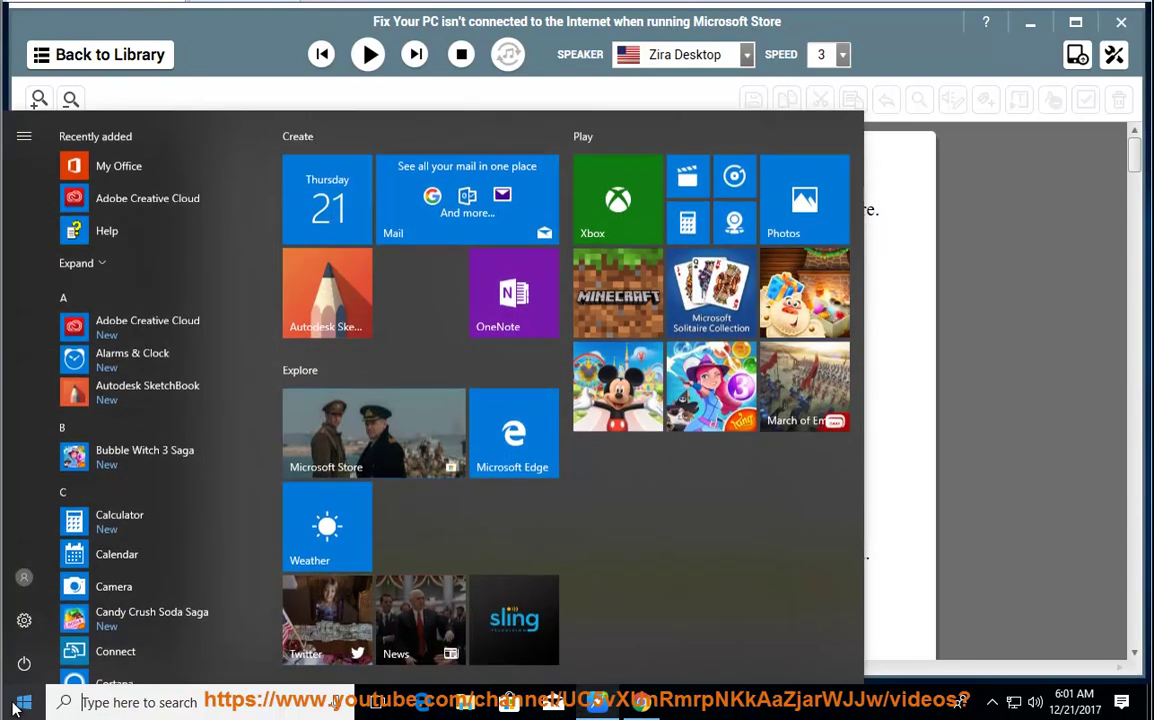
left_click(24, 620)
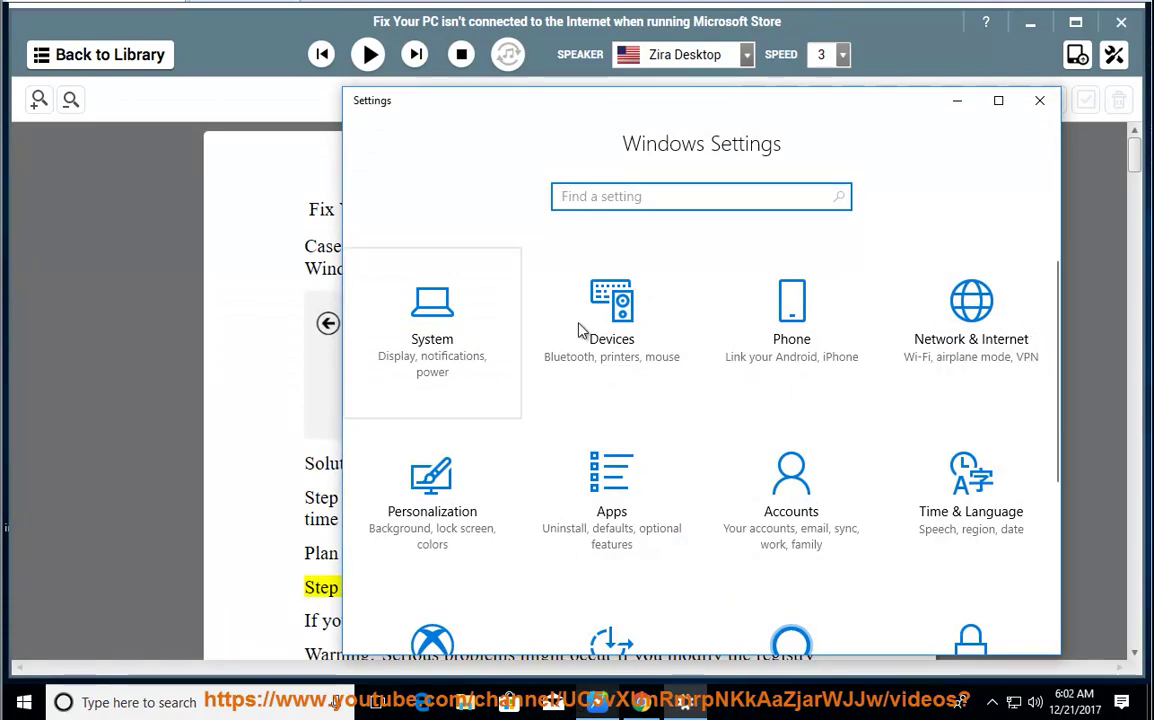
left_click(980, 315)
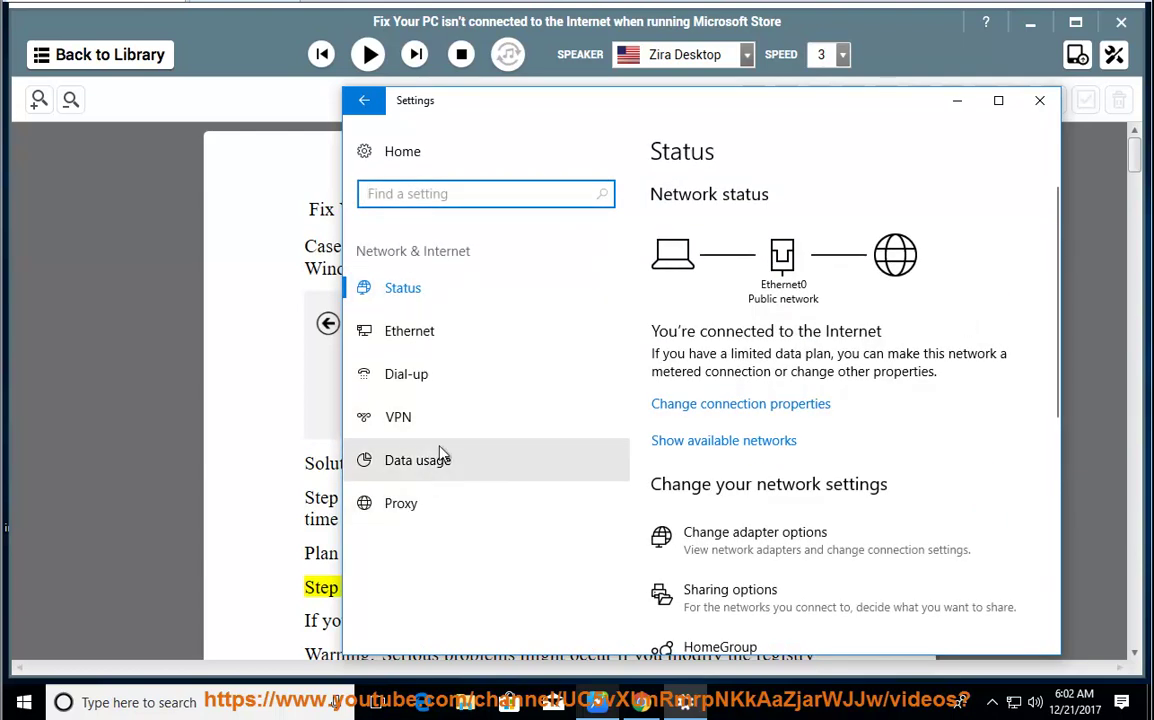
left_click(364, 100)
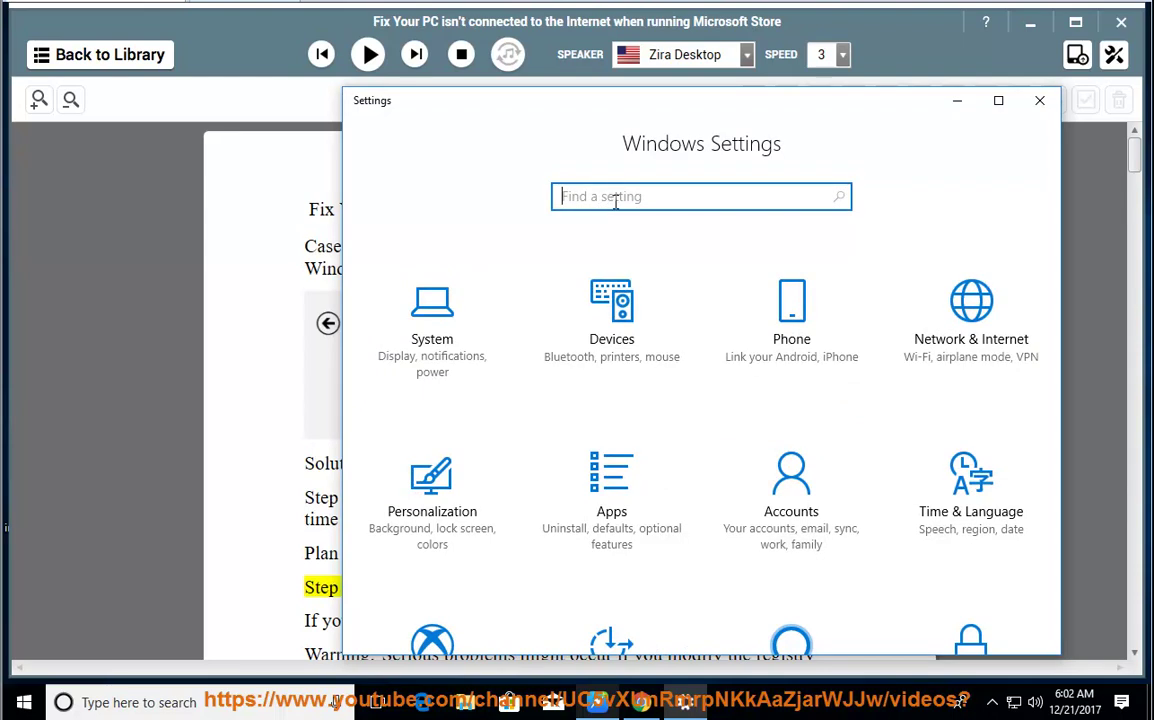
- Search Settings for 'time', open Date & time, and keep Pacific Time as the time zone
left_click(615, 200)
type("time")
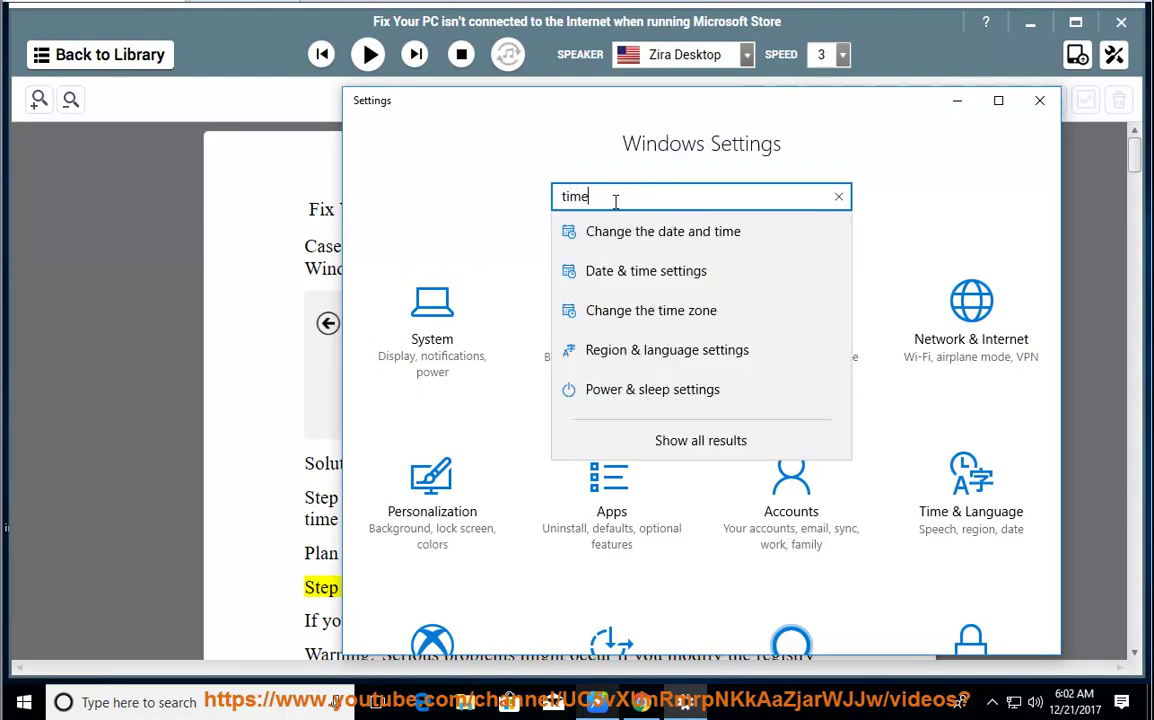
left_click(741, 240)
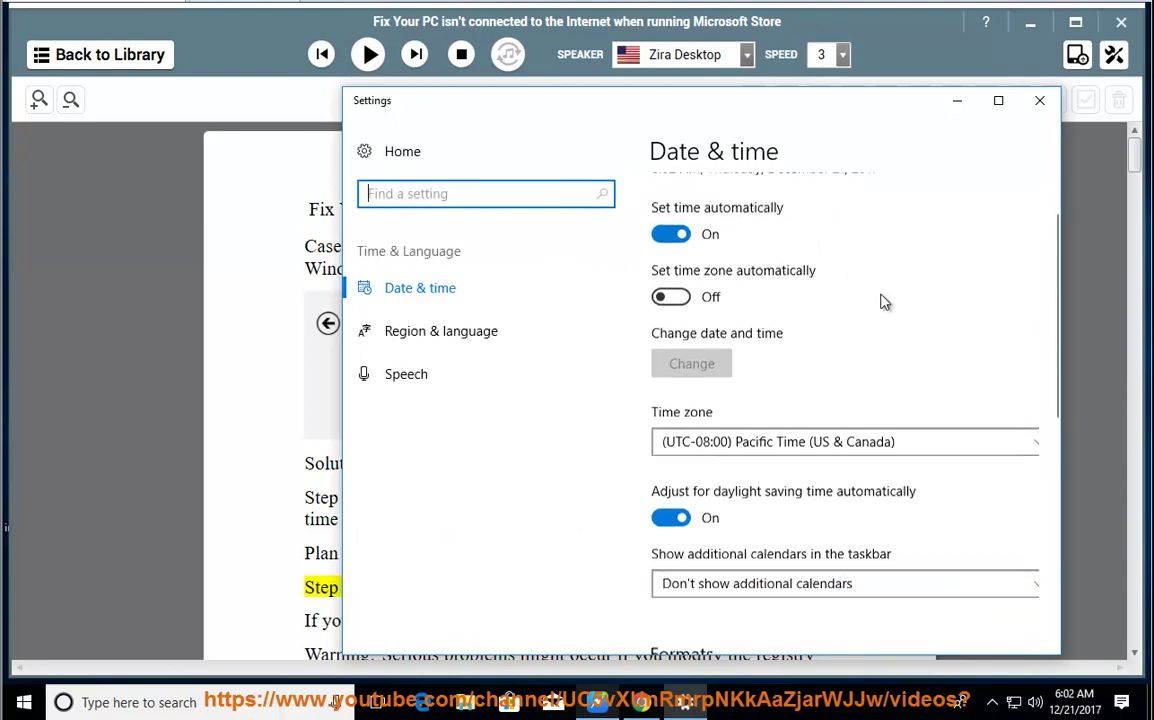
left_click(806, 512)
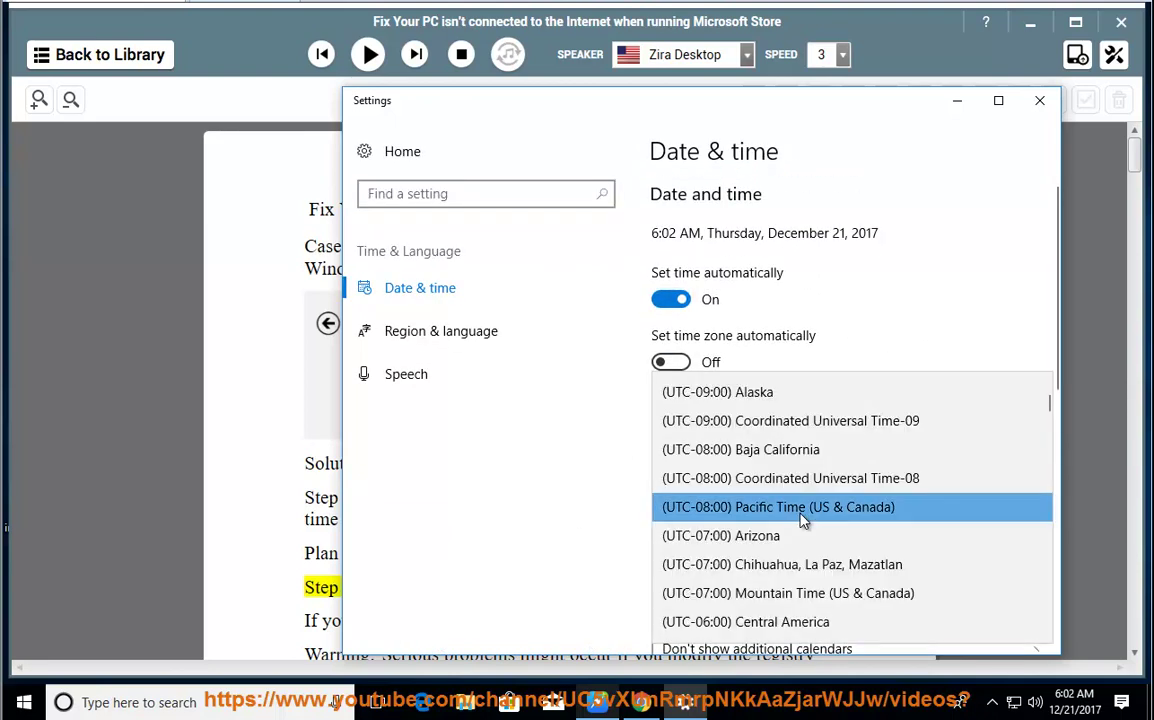
left_click(562, 515)
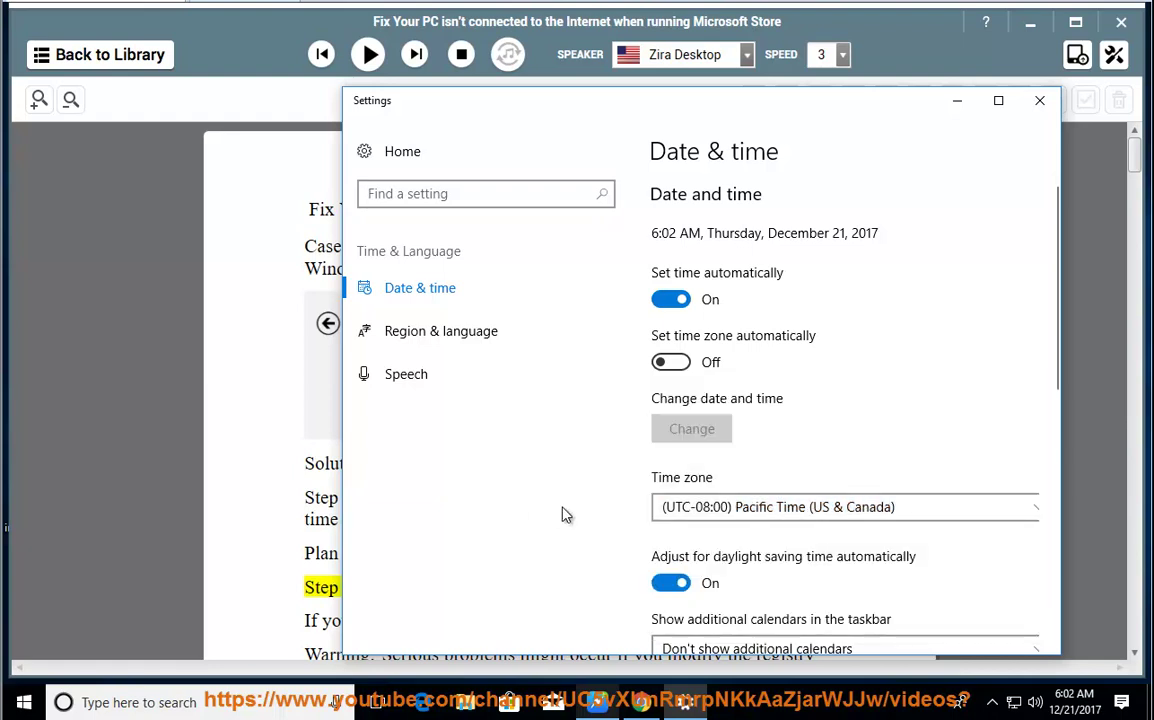
- Mark the Plan B time-server advice, leave daylight saving on, and return to the guide
left_click(268, 406)
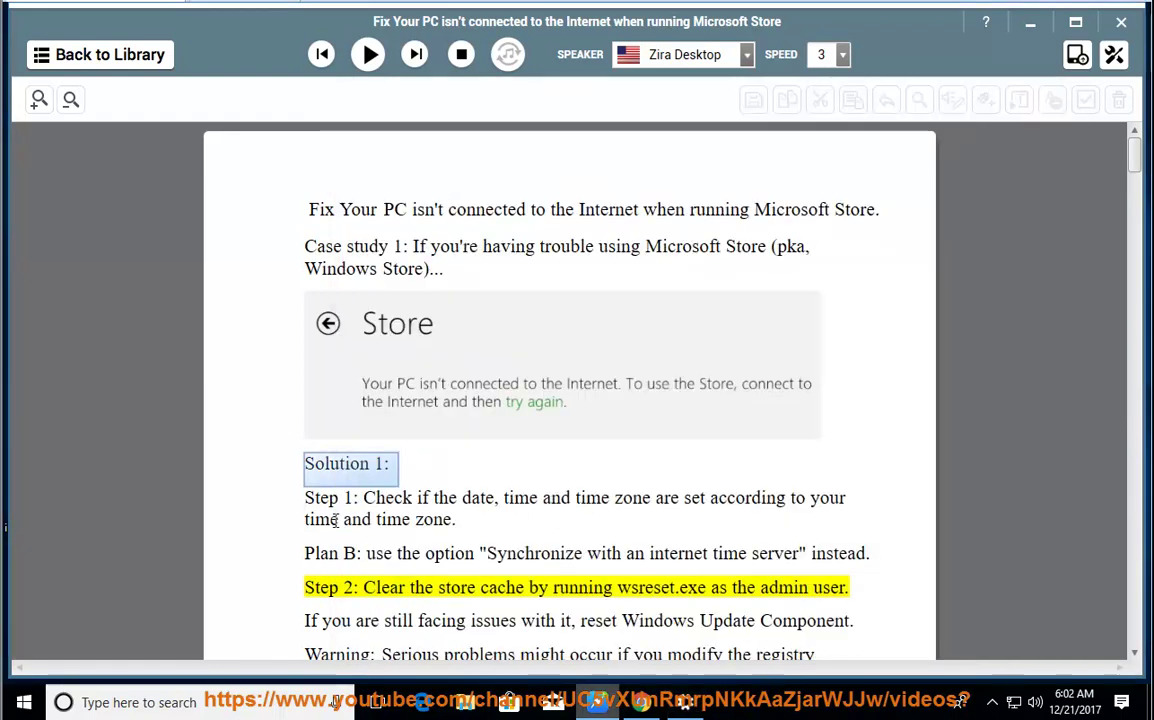
left_click_drag(443, 553, 856, 553)
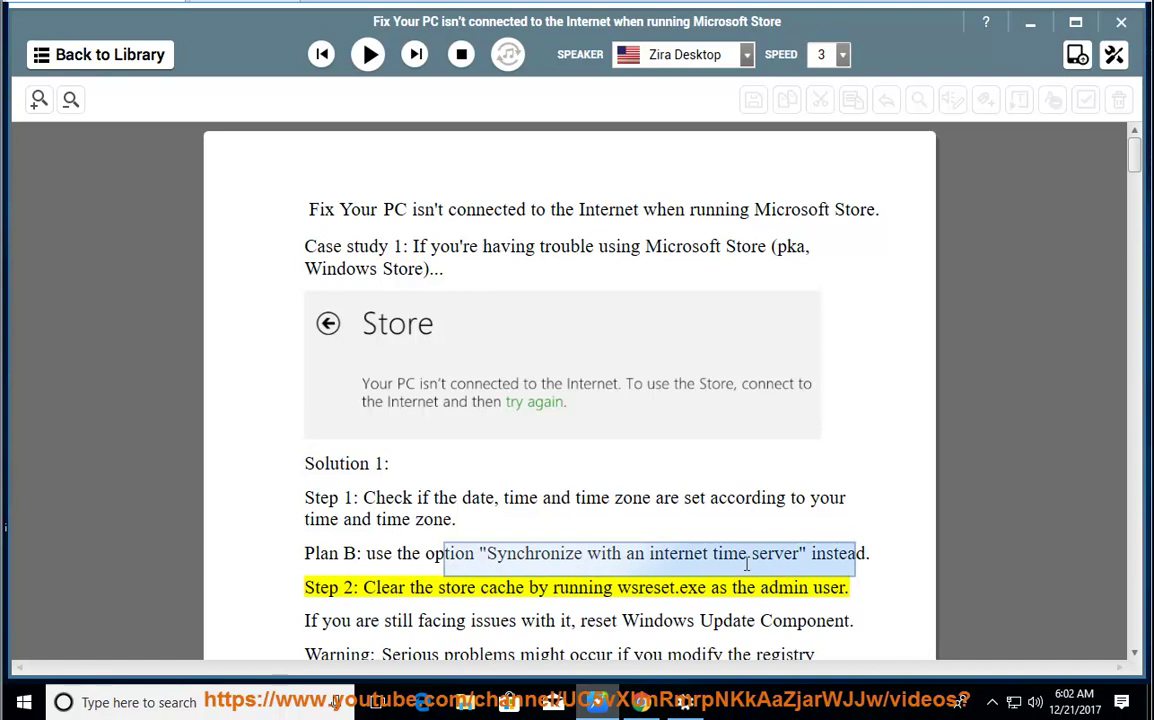
left_click(686, 704)
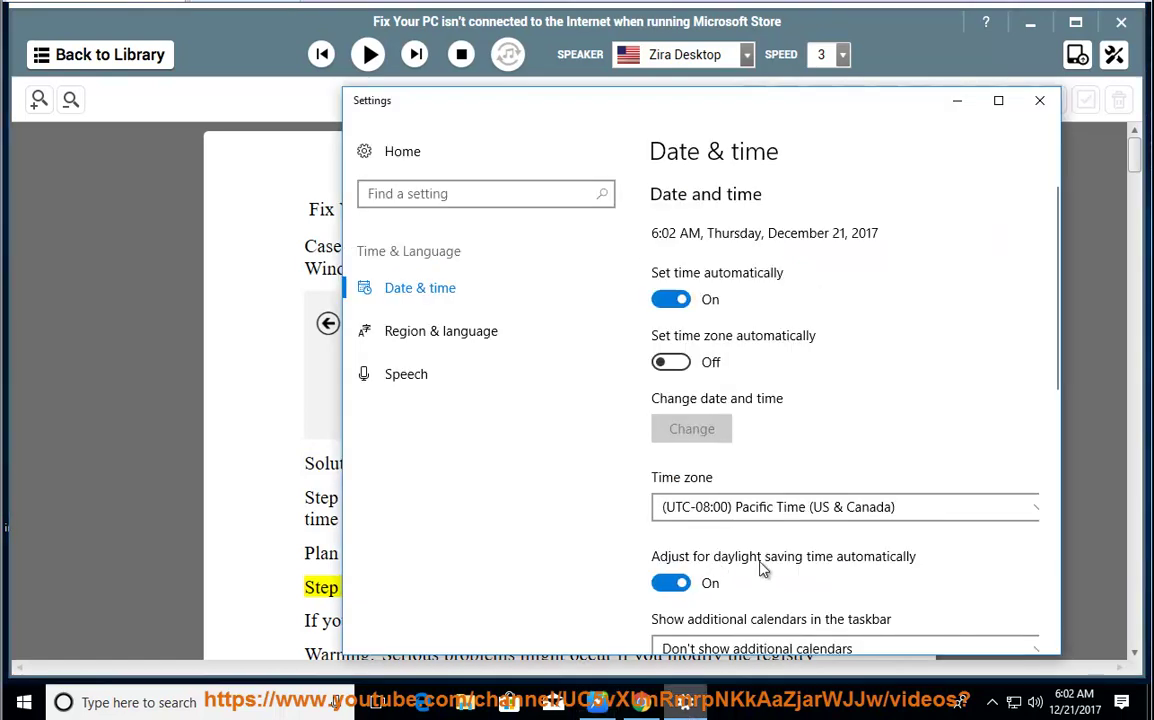
left_click(671, 586)
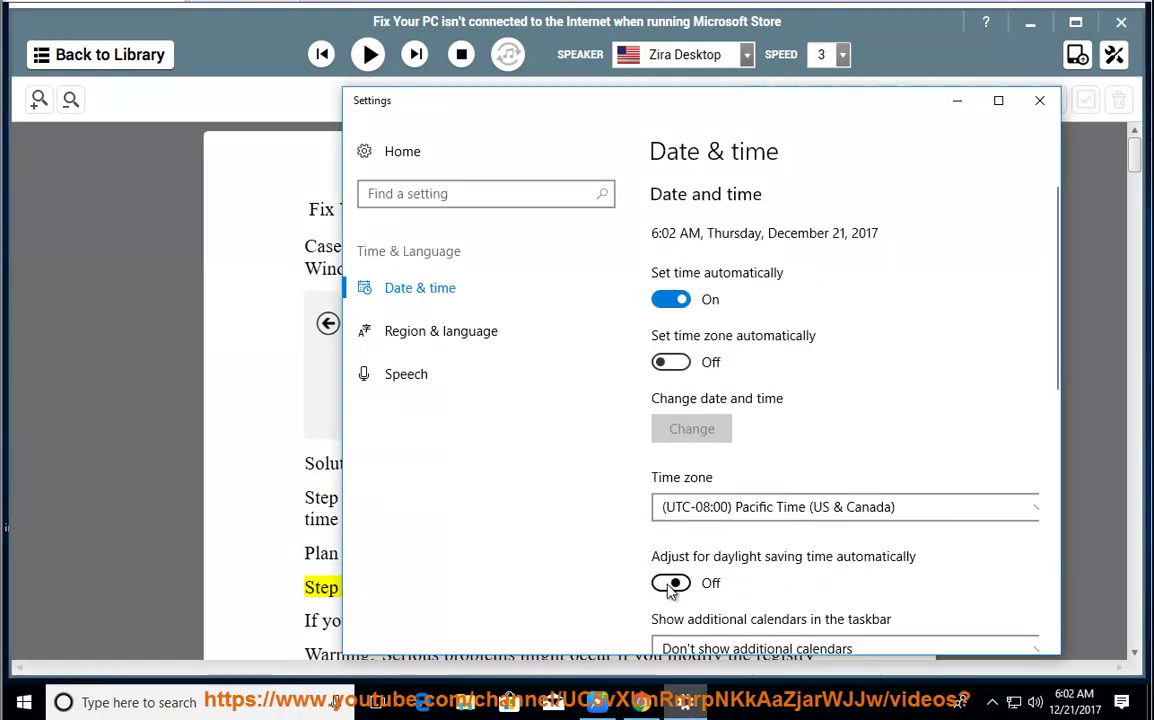
left_click(671, 586)
scroll(799, 576, "down", 3)
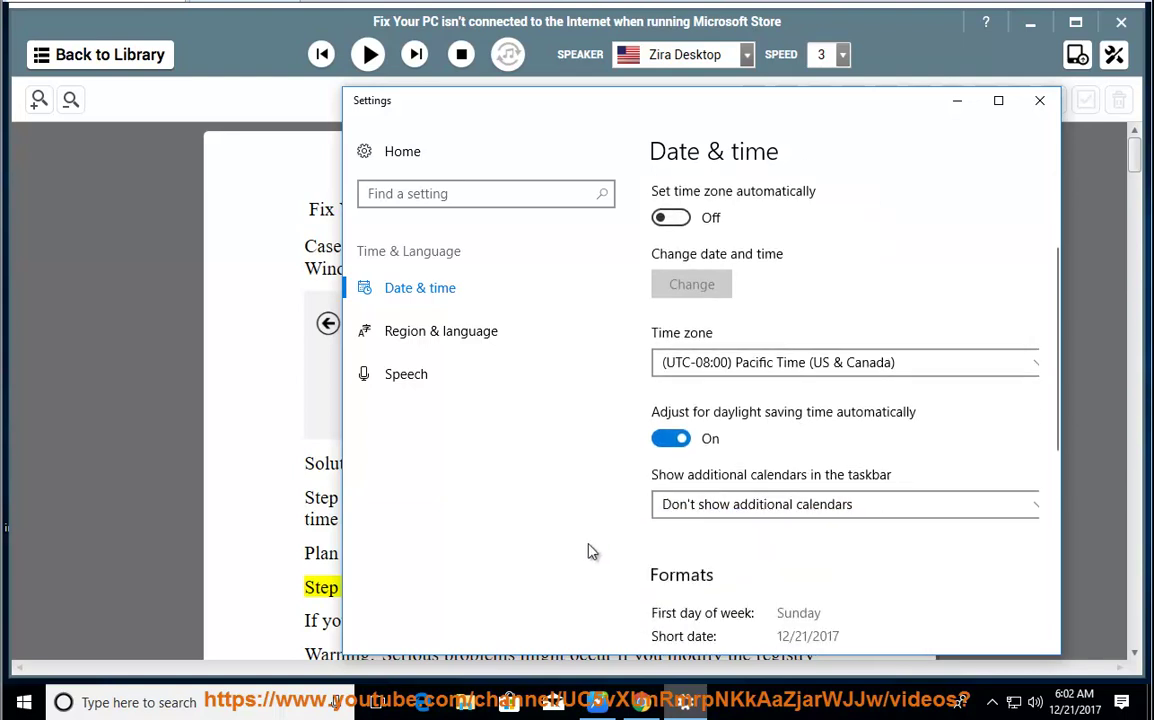
left_click(306, 466)
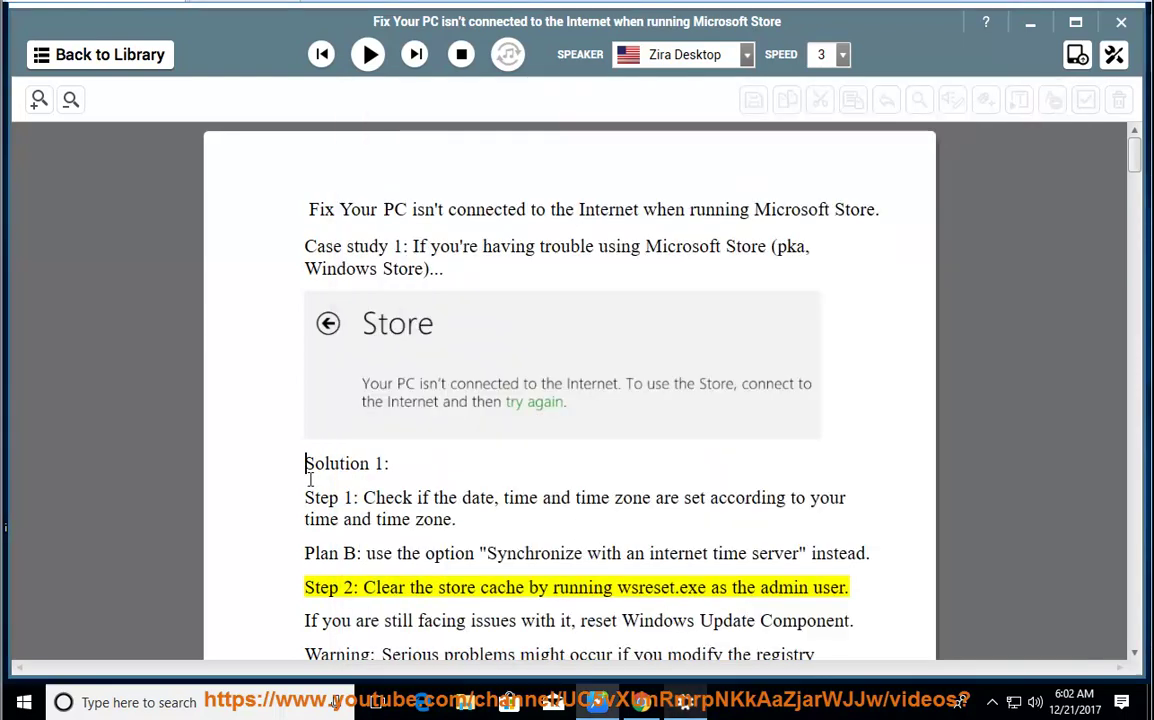
- Read the next part of the guide aloud, pause, and mark the 'as the admin user' wording
left_click(370, 56)
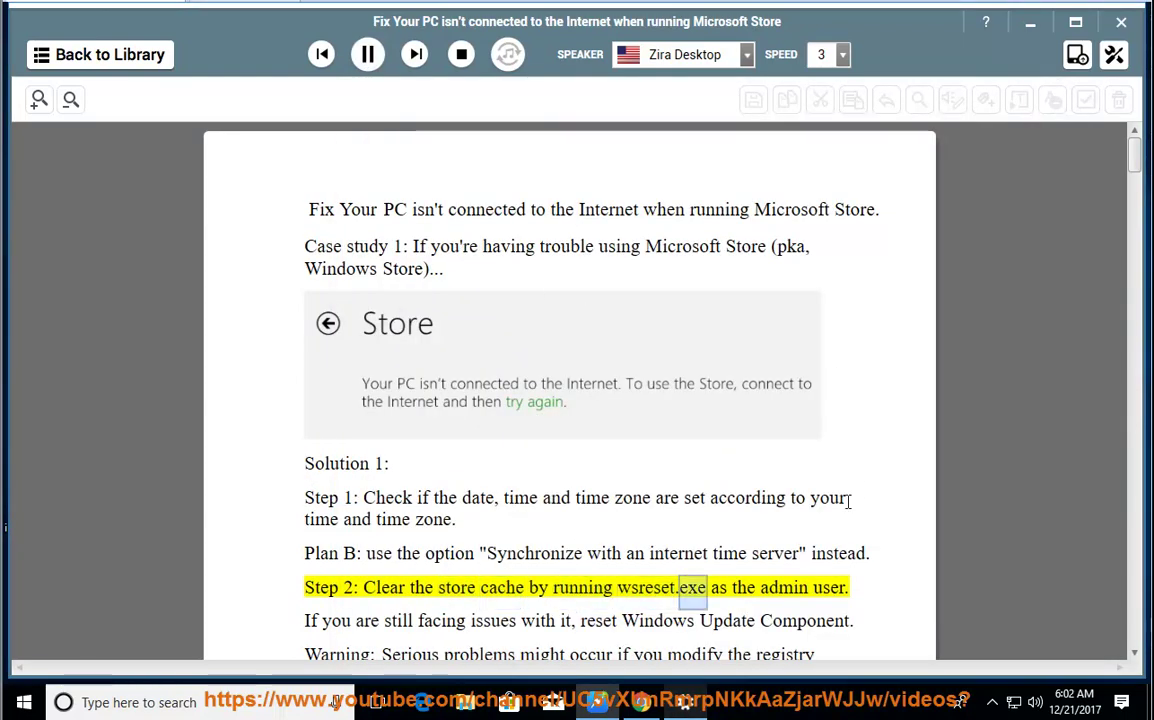
left_click(368, 54)
left_click_drag(857, 590, 712, 592)
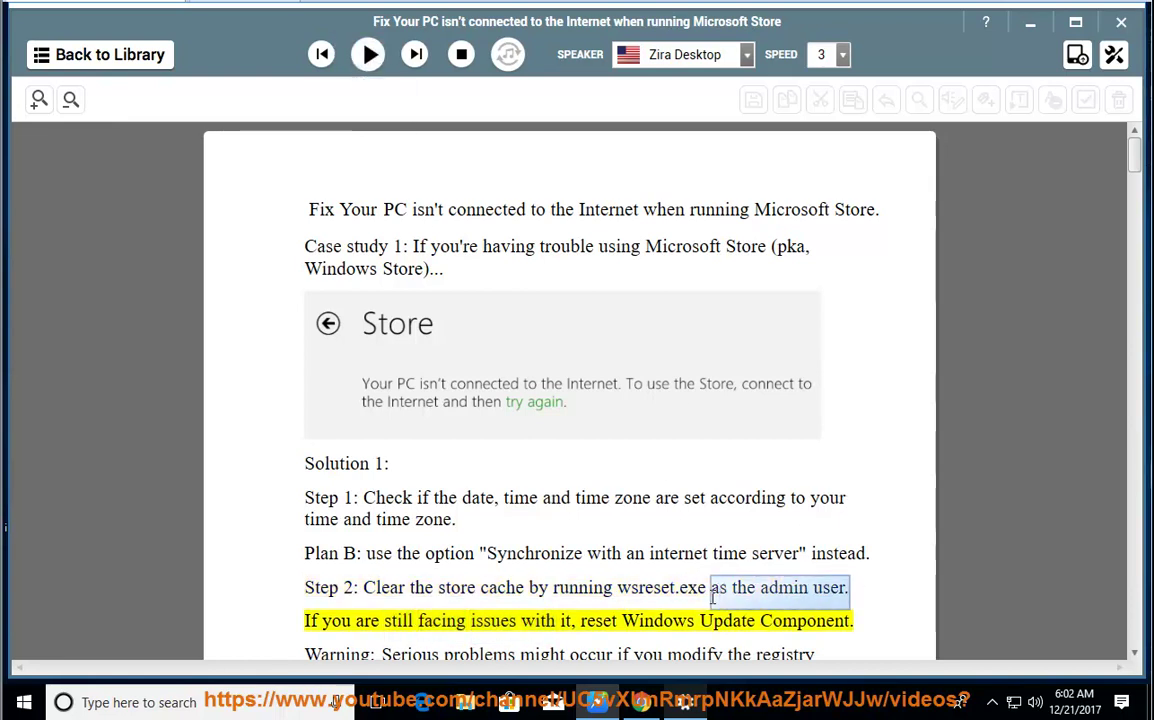
- Check the signed-in account in Task Manager's Users tab, close it, and search Start for 'r'
right_click(765, 707)
left_click(790, 612)
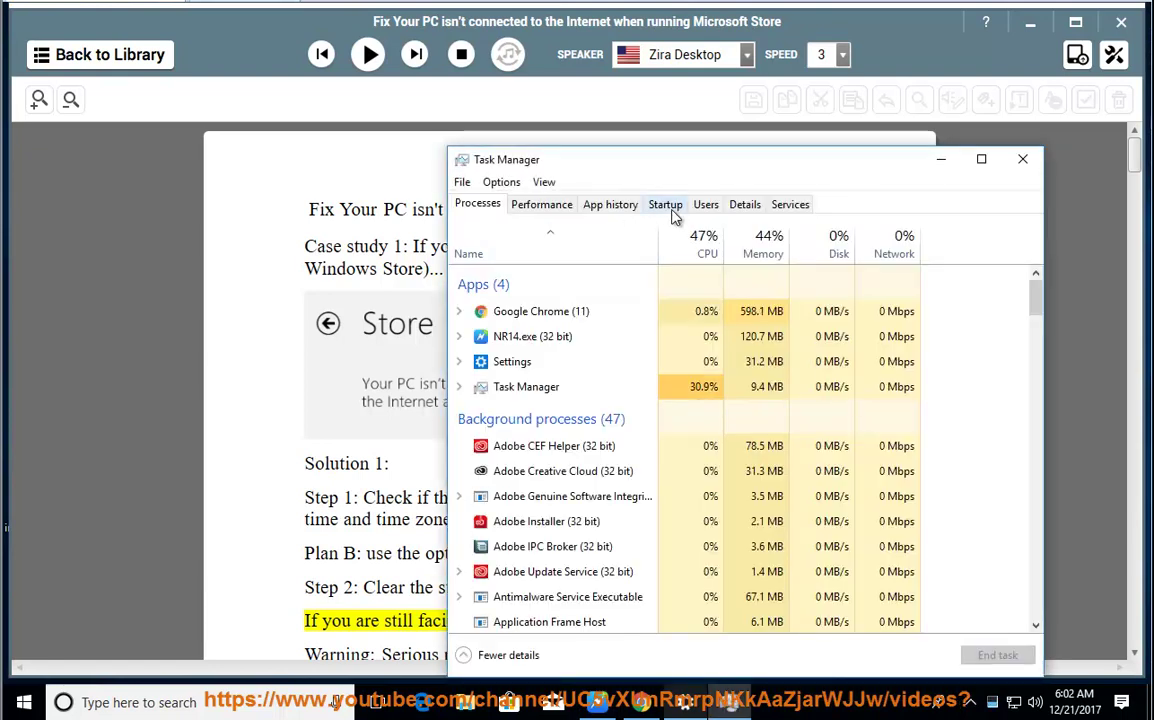
left_click(712, 207)
right_click(539, 280)
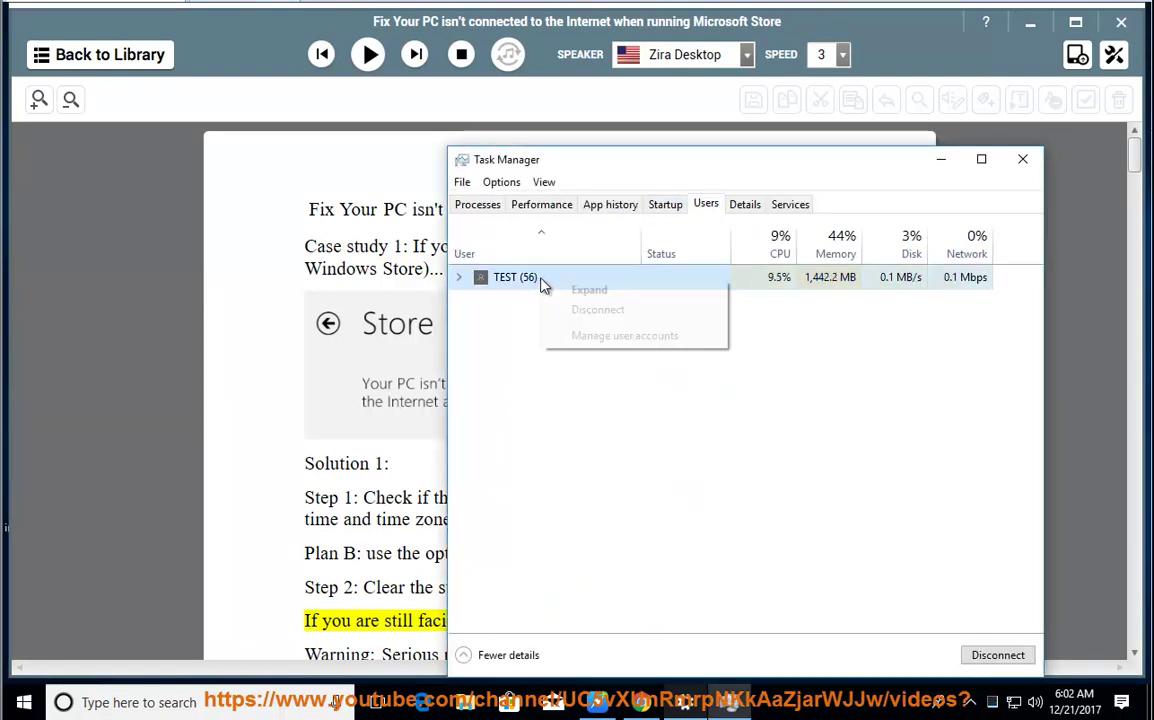
left_click(578, 335)
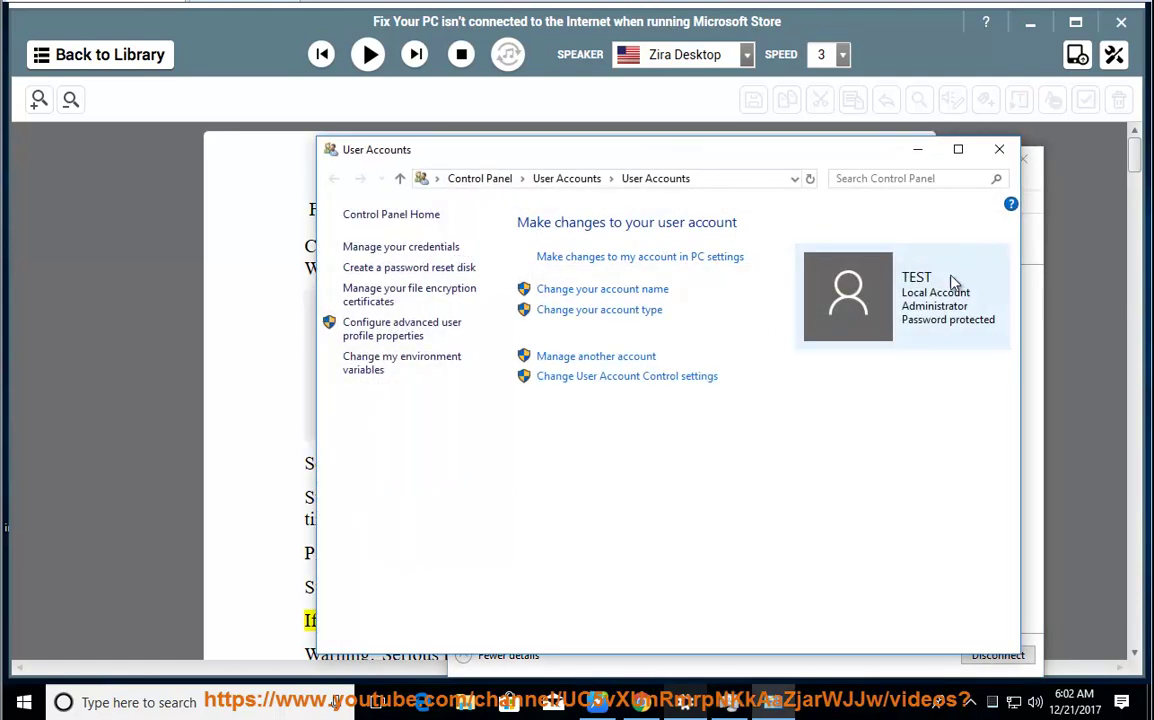
left_click(999, 149)
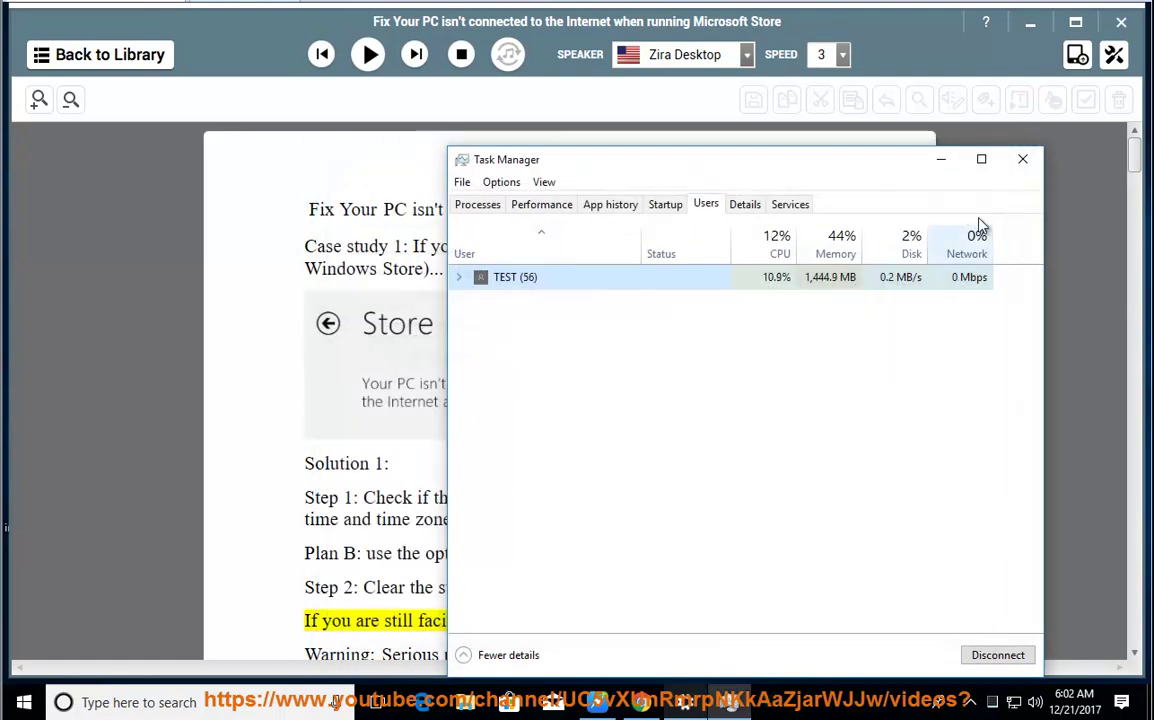
left_click(1021, 160)
key("super")
type("r")
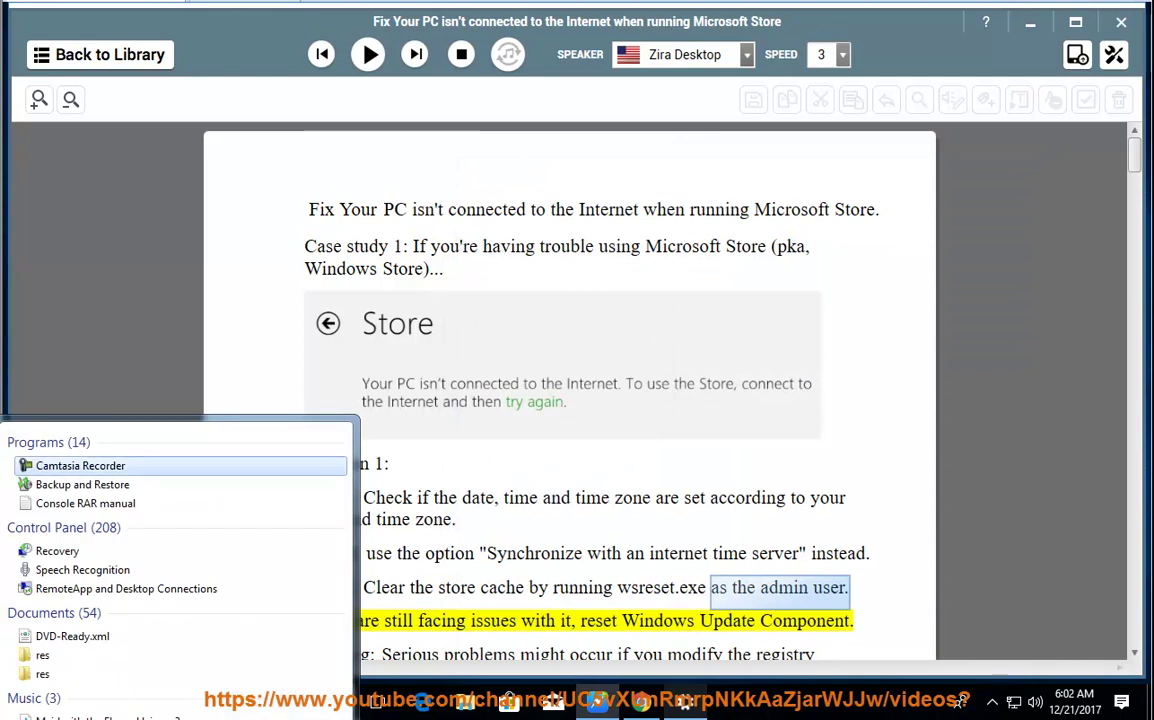
- Run WSRESET.EXE from the Run dialog to reset the Store cache, then return to the guide
key("Escape")
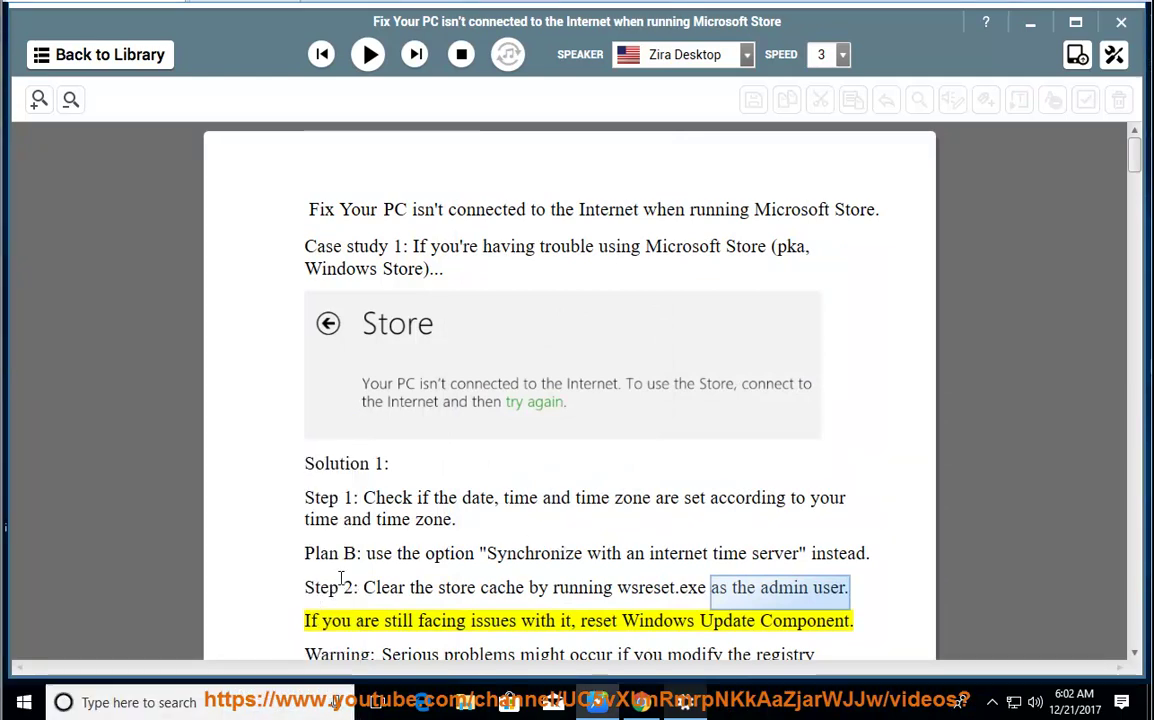
key("super+r")
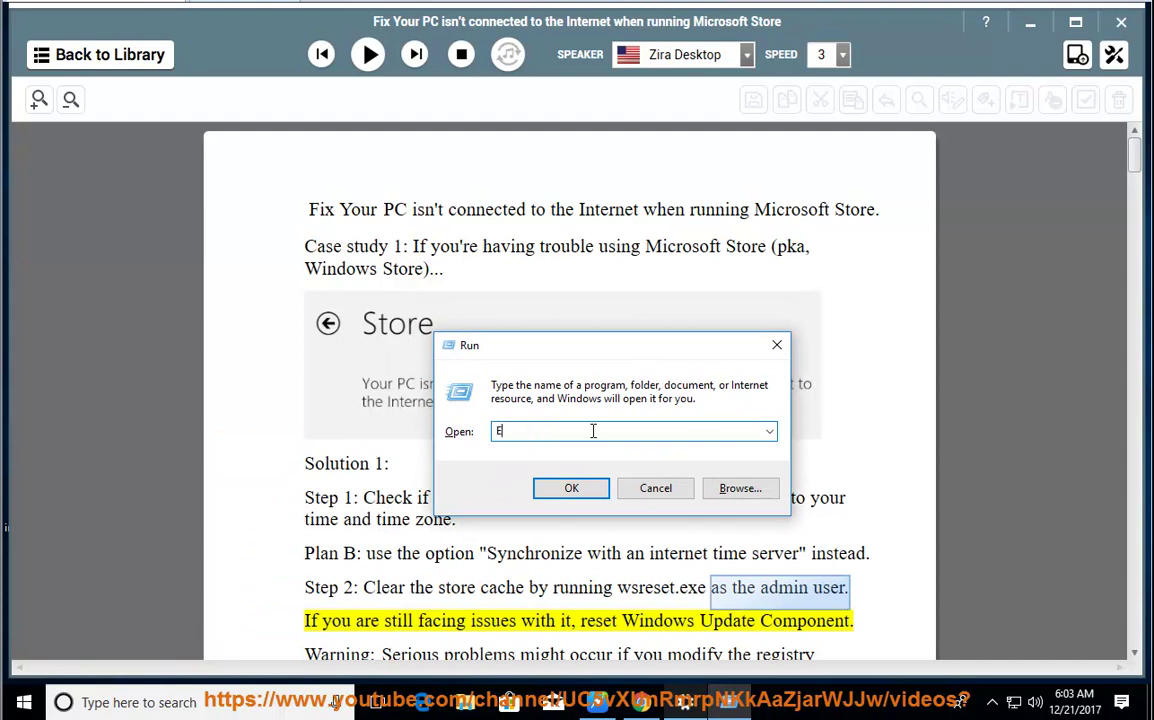
key("BackSpace")
key("BackSpace")
type("WS")
left_click_drag(541, 431, 516, 433)
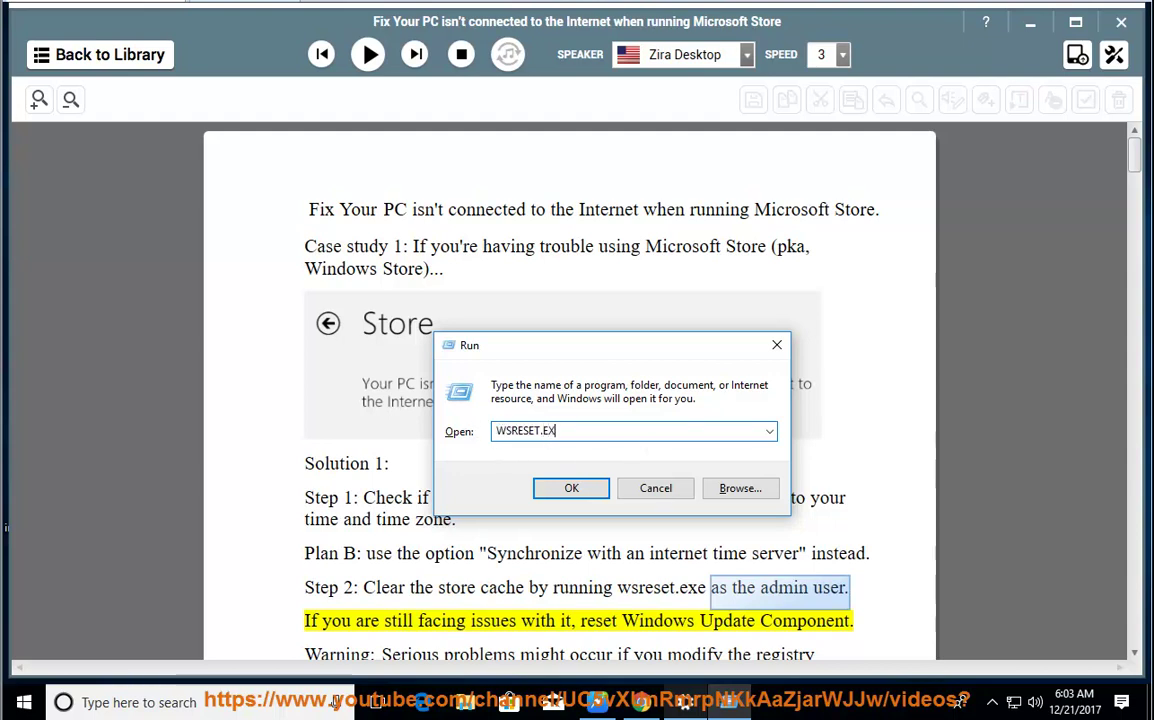
left_click(655, 489)
left_click(637, 566)
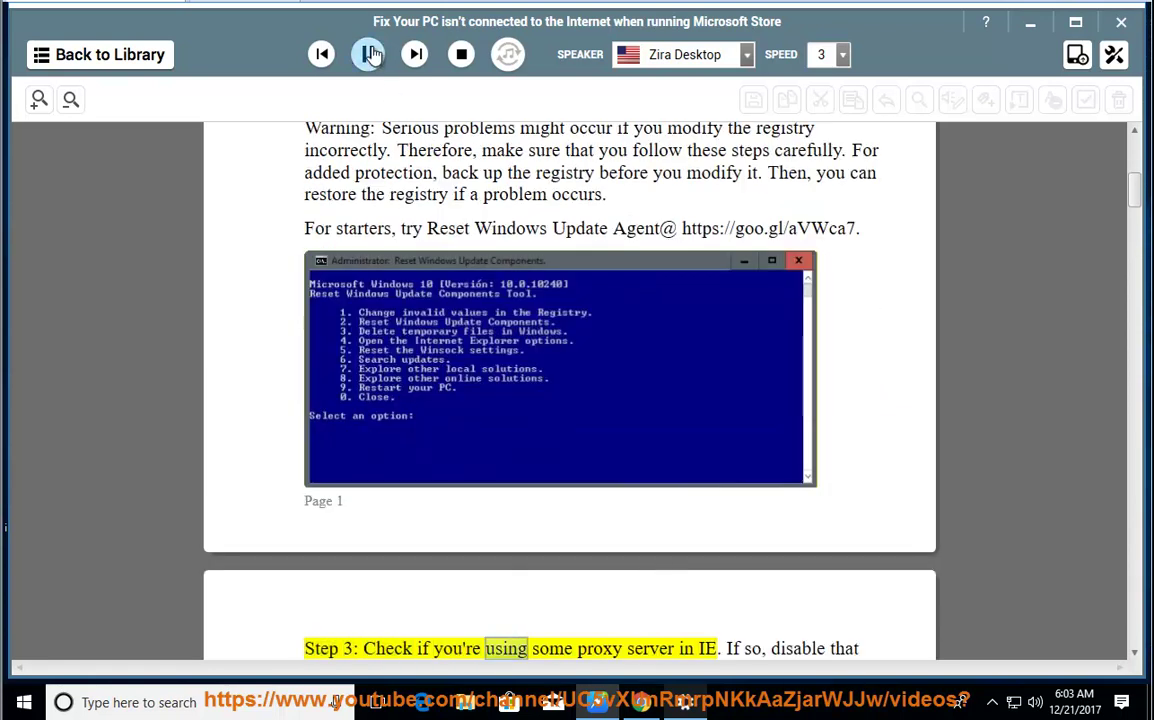
- Stop the read-aloud, mark 'back up the registry', and close the Date & time settings
left_click(590, 194)
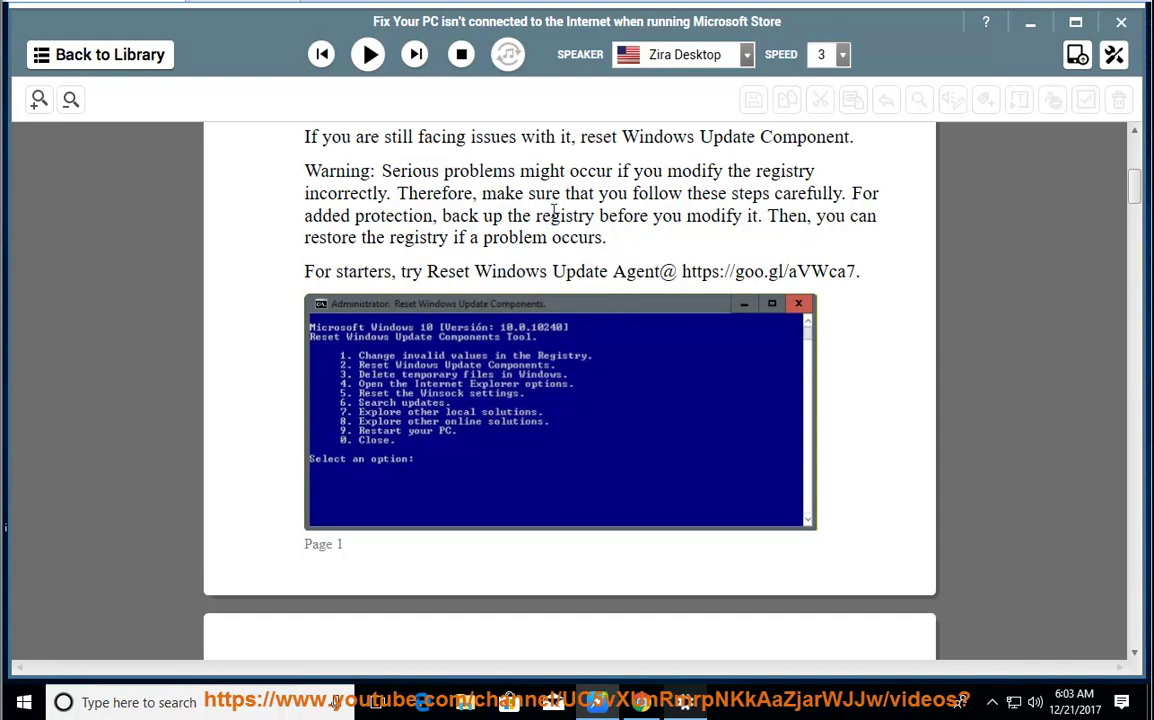
left_click_drag(446, 215, 603, 214)
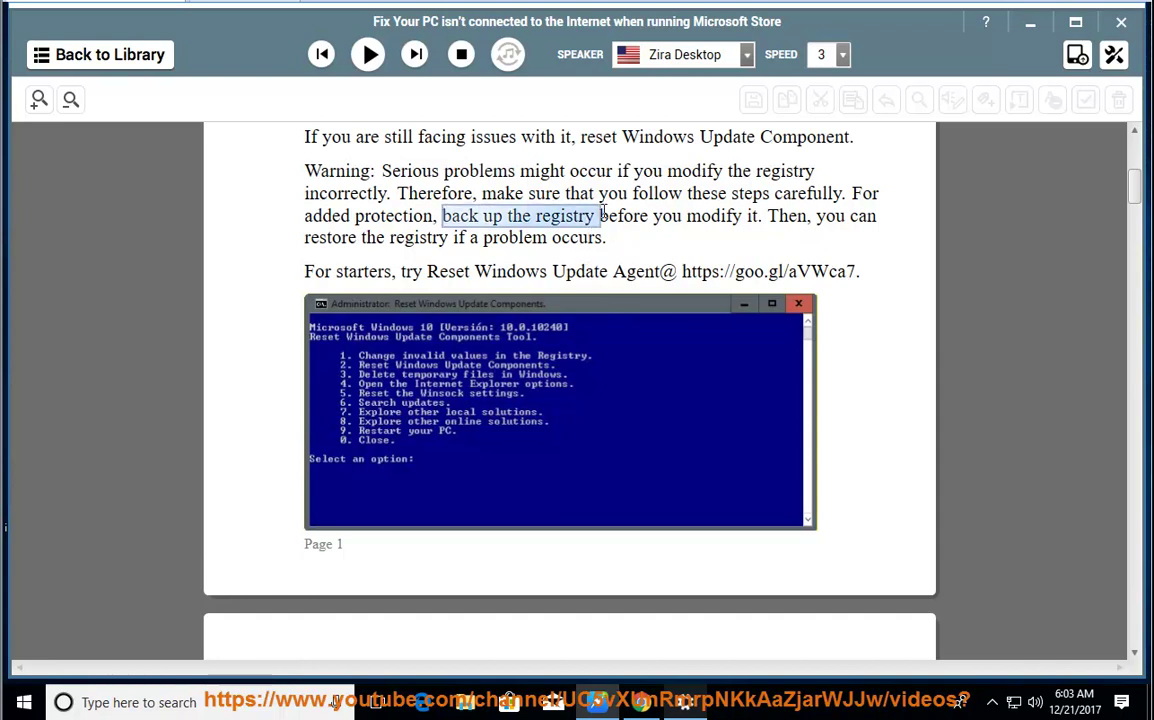
left_click(1028, 22)
left_click(1040, 100)
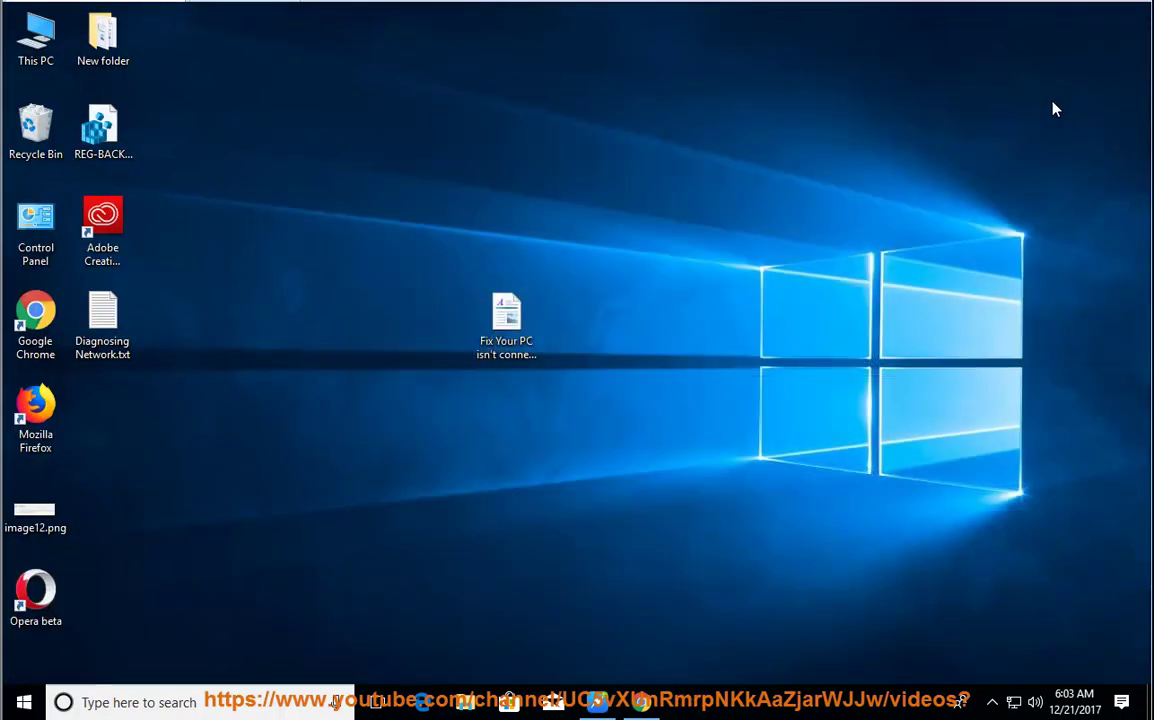
- Launch REGEDIT as administrator, preview File > Export to Desktop, cancel, and close Registry Editor
key("super+r")
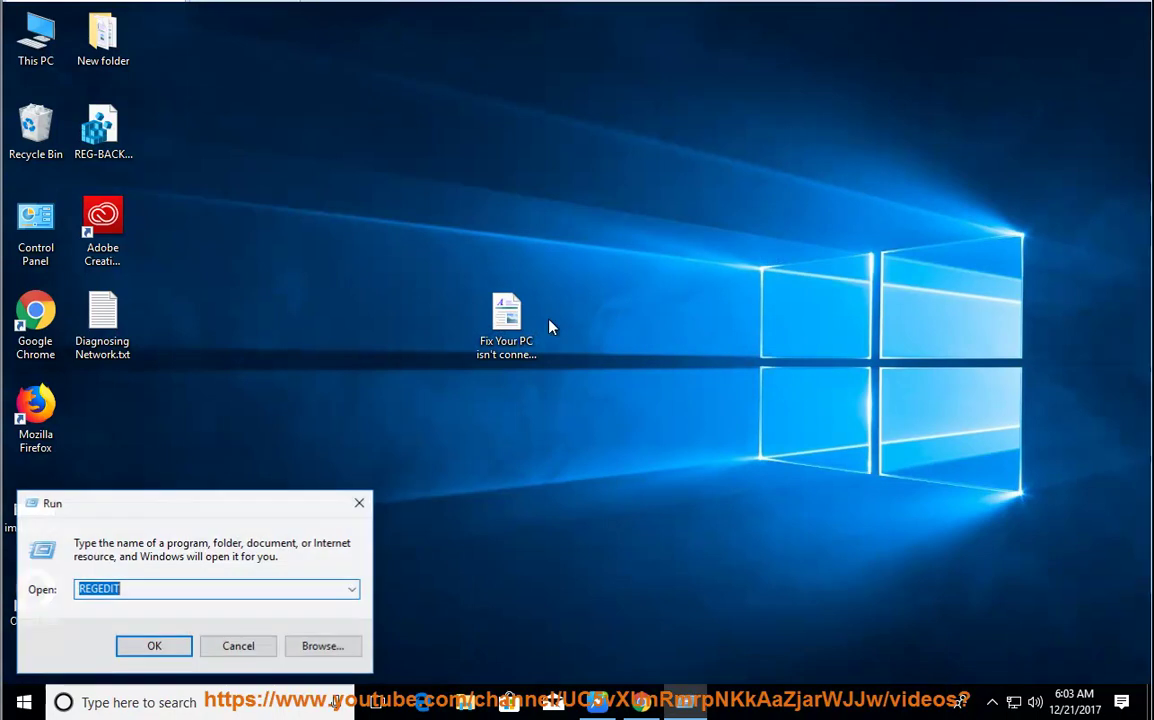
left_click(165, 648)
left_click(425, 466)
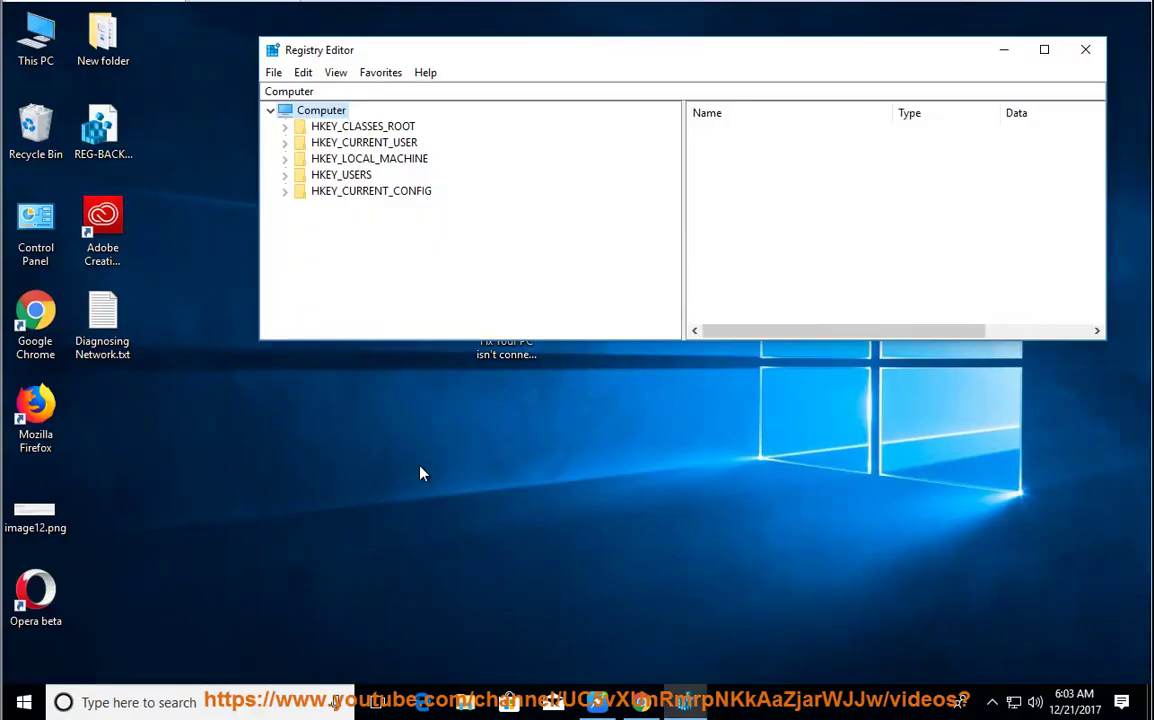
left_click(274, 73)
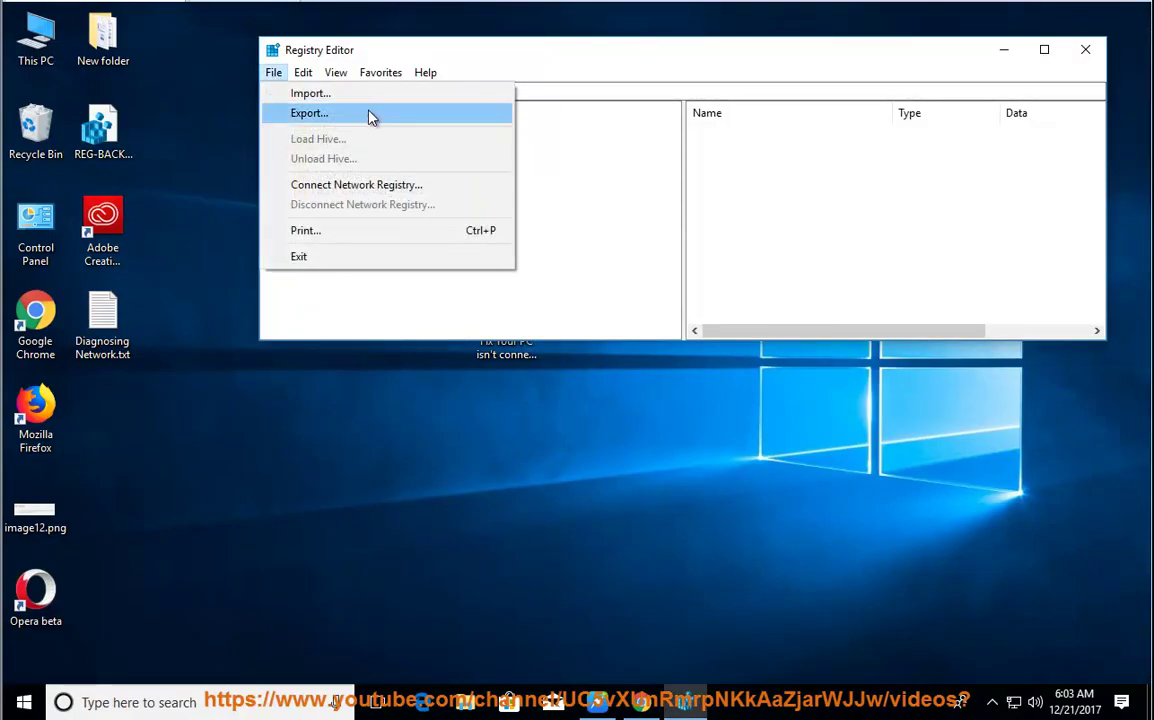
left_click(371, 113)
left_click(310, 225)
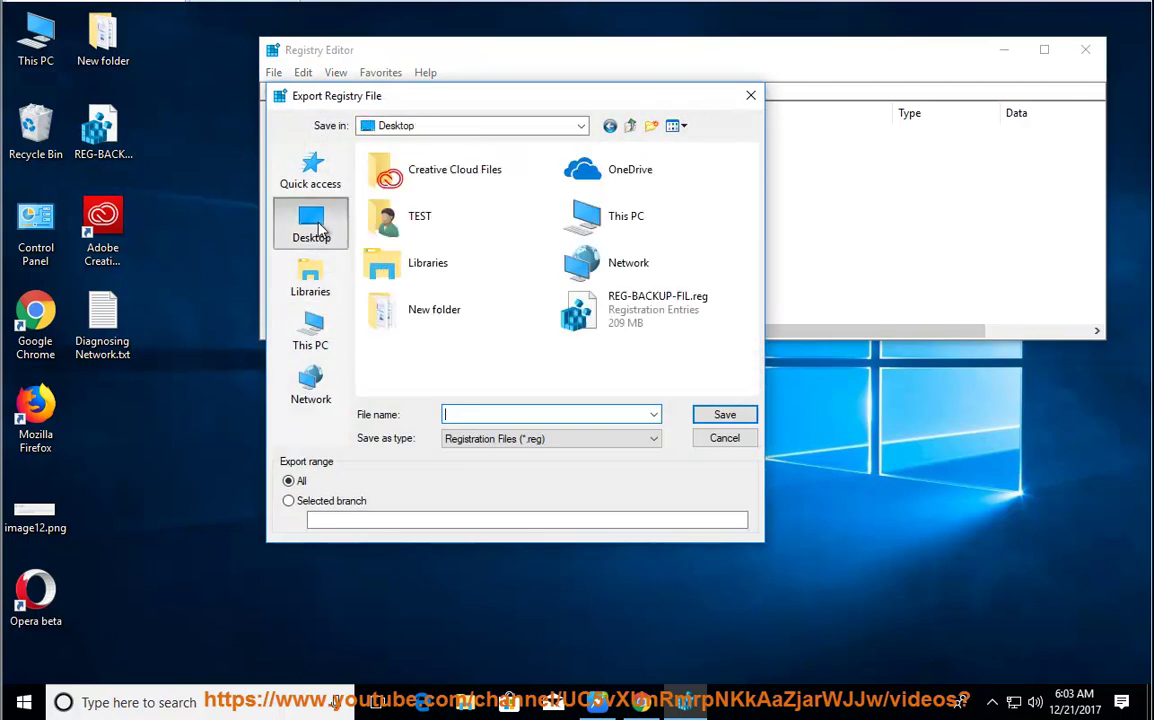
left_click(726, 440)
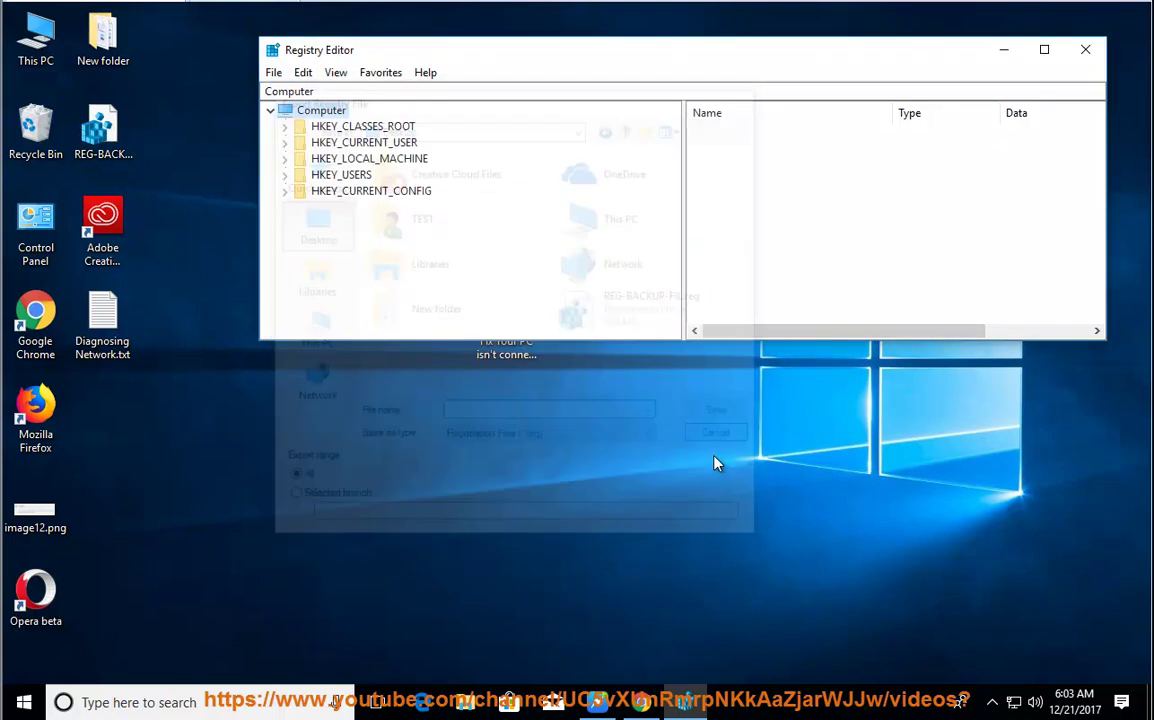
left_click(1086, 52)
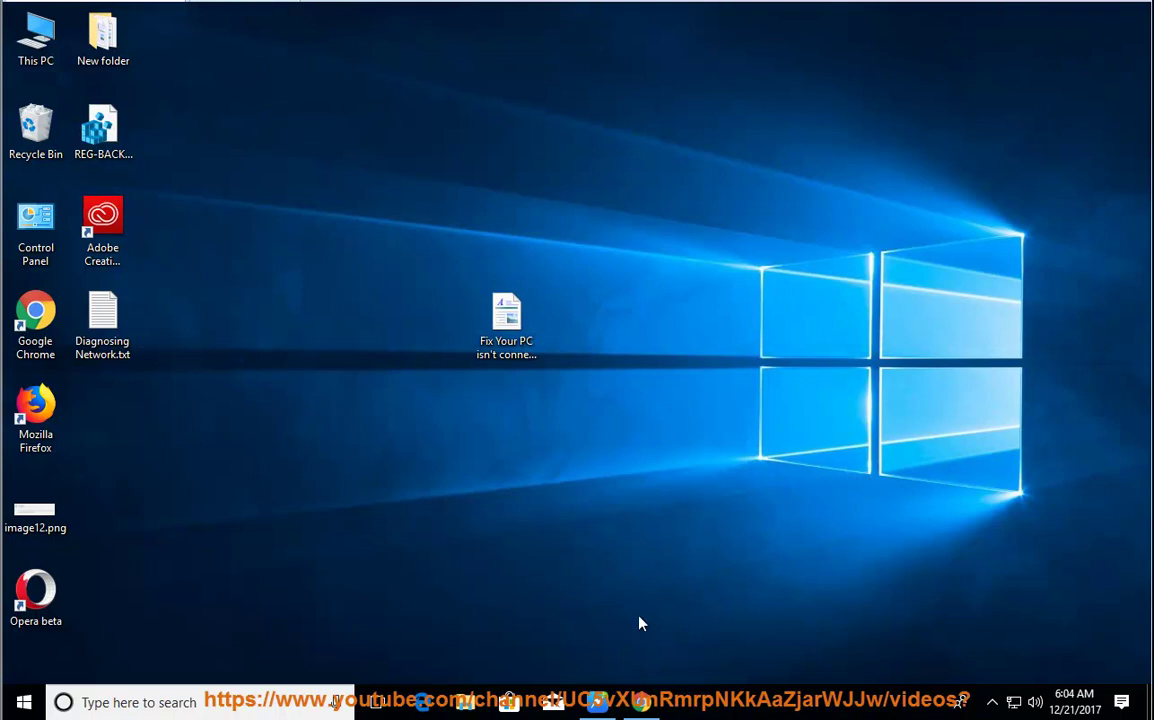
left_click(600, 702)
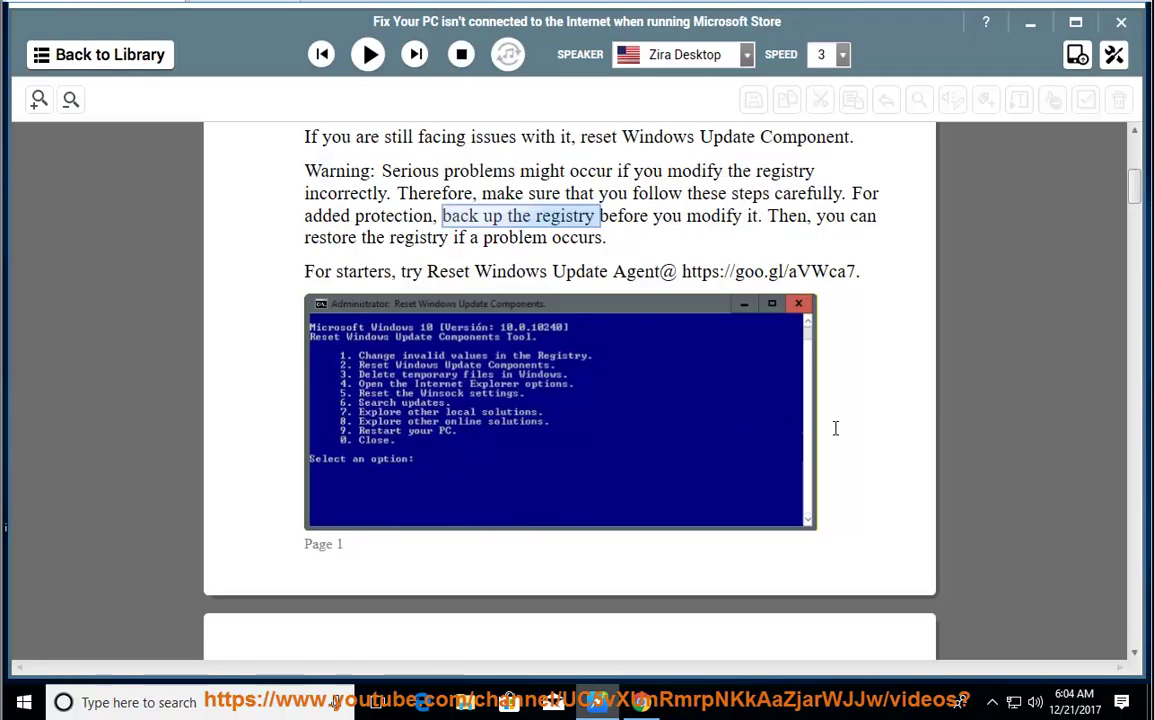
- Read the guide aloud from the warning paragraph to Step 4 and select Step 3's proxy-check wording
left_click(520, 171)
scroll(520, 171, "down", 1)
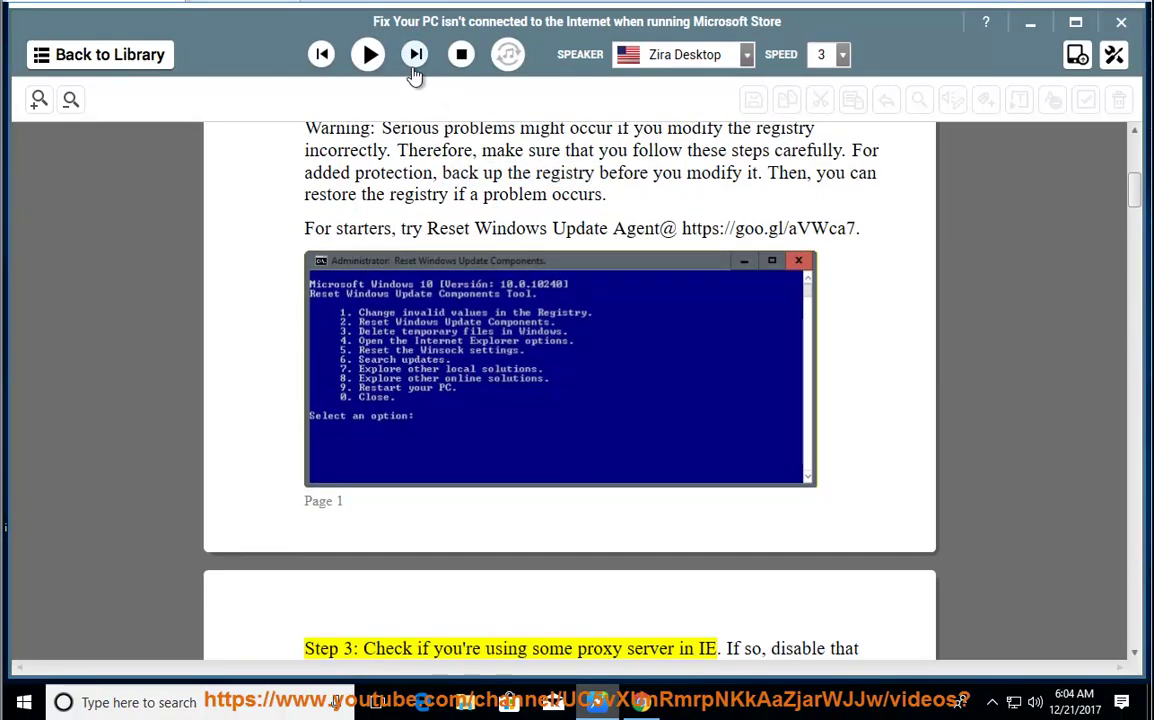
left_click(369, 55)
scroll(640, 510, "down", 2)
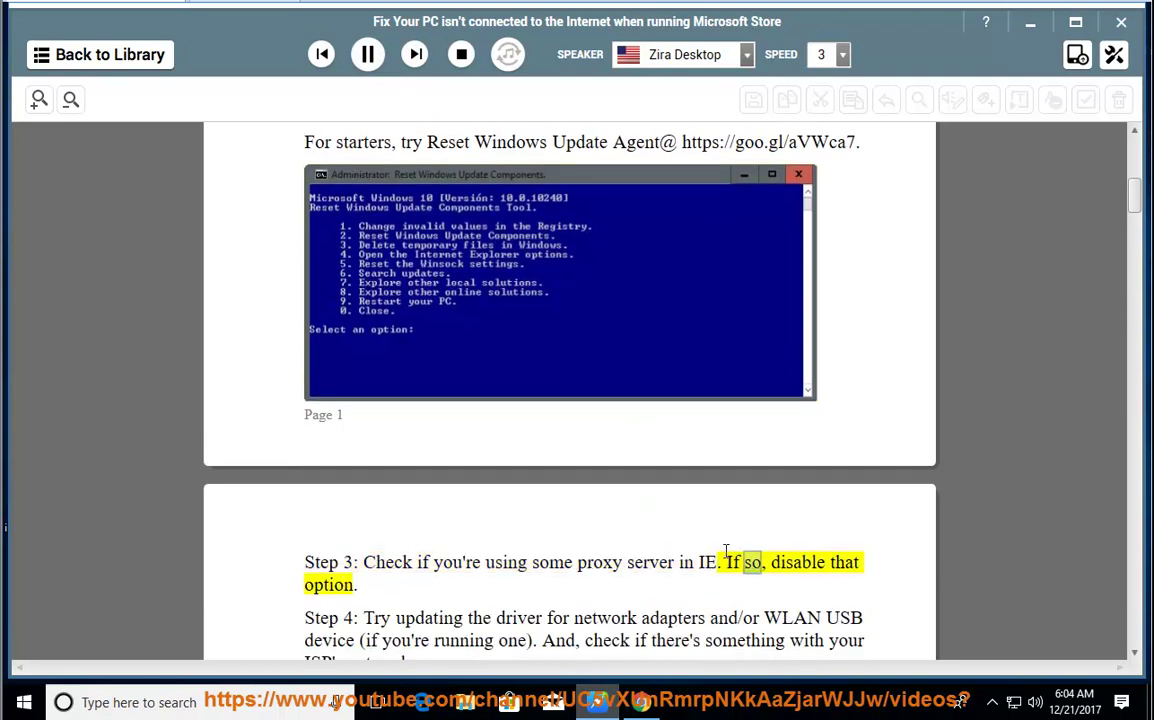
left_click(368, 55)
left_click_drag(626, 562, 368, 565)
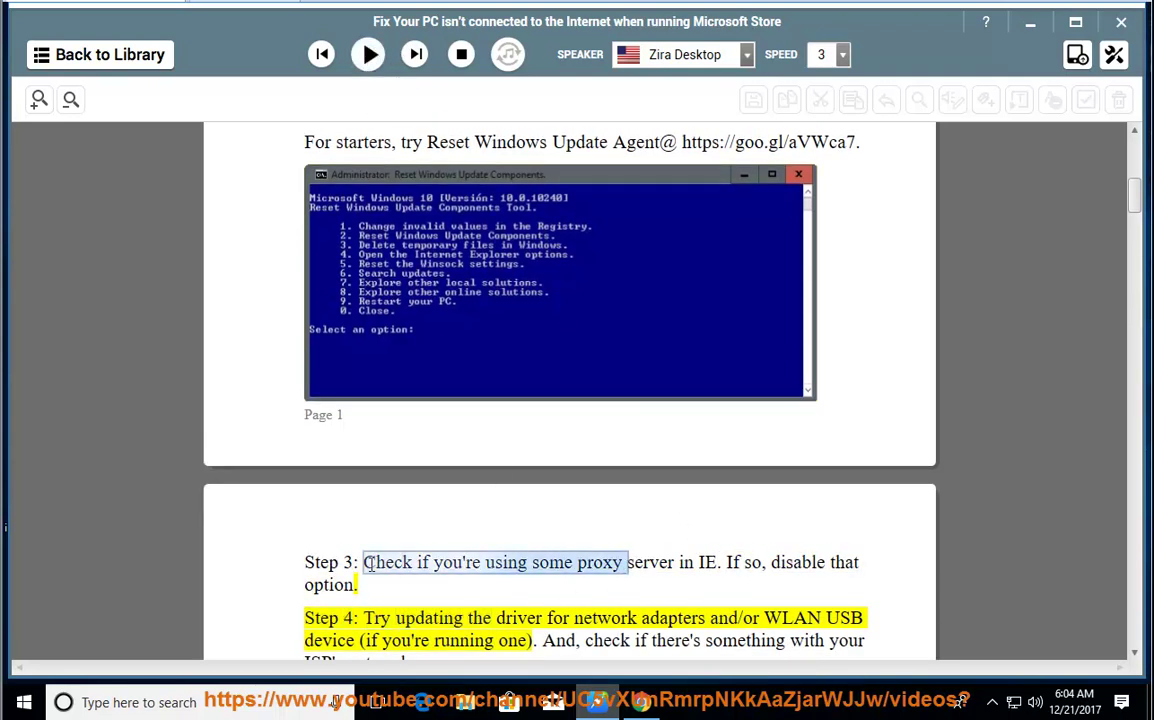
- Launch Internet Explorer from a Start search for 'IE', choose Ask me later, and cancel the crash report
left_click(230, 703)
type("I")
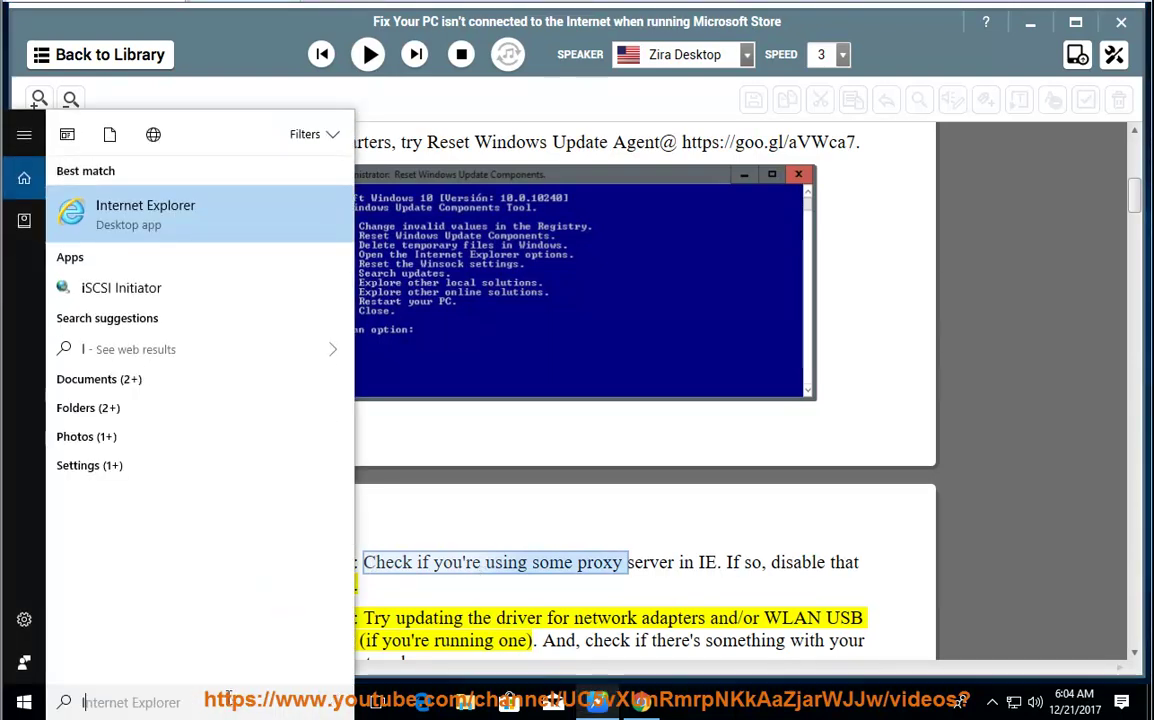
type("E")
left_click(206, 233)
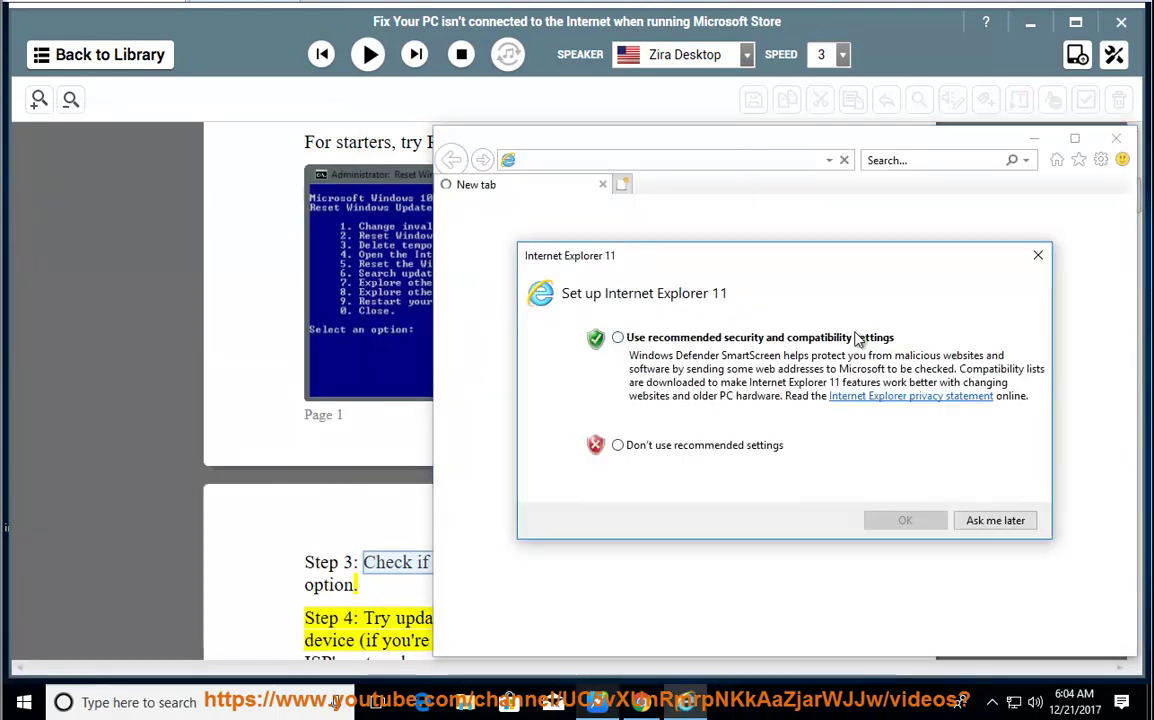
left_click(990, 521)
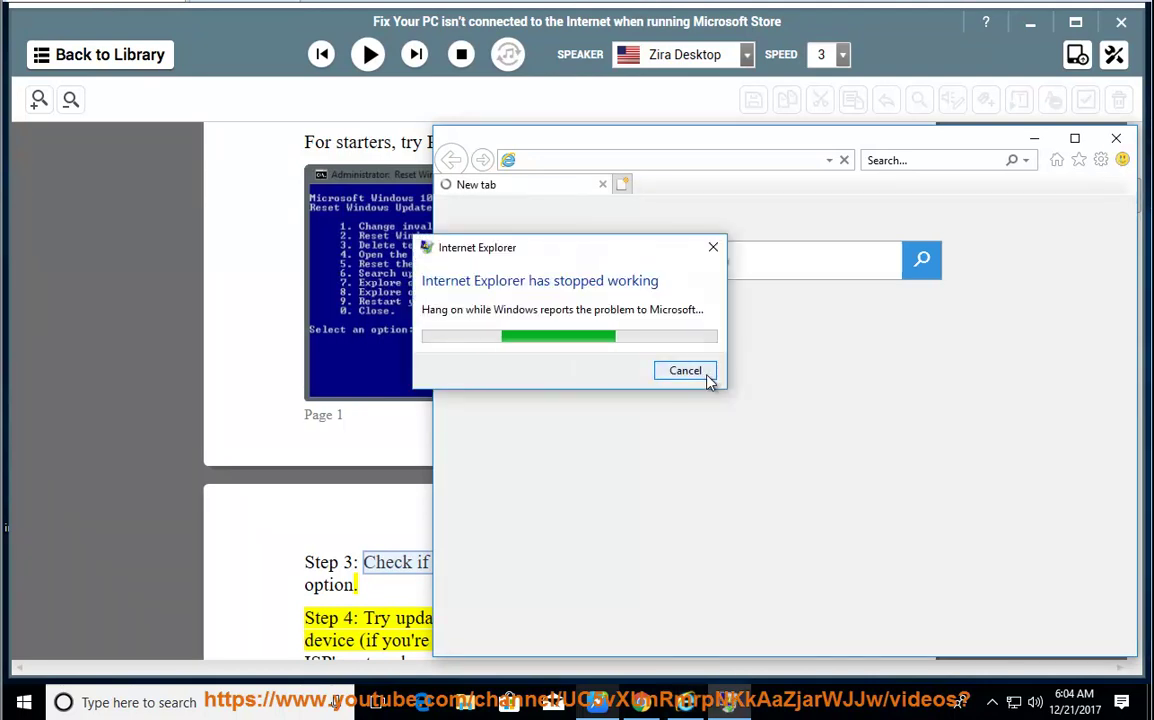
left_click(704, 372)
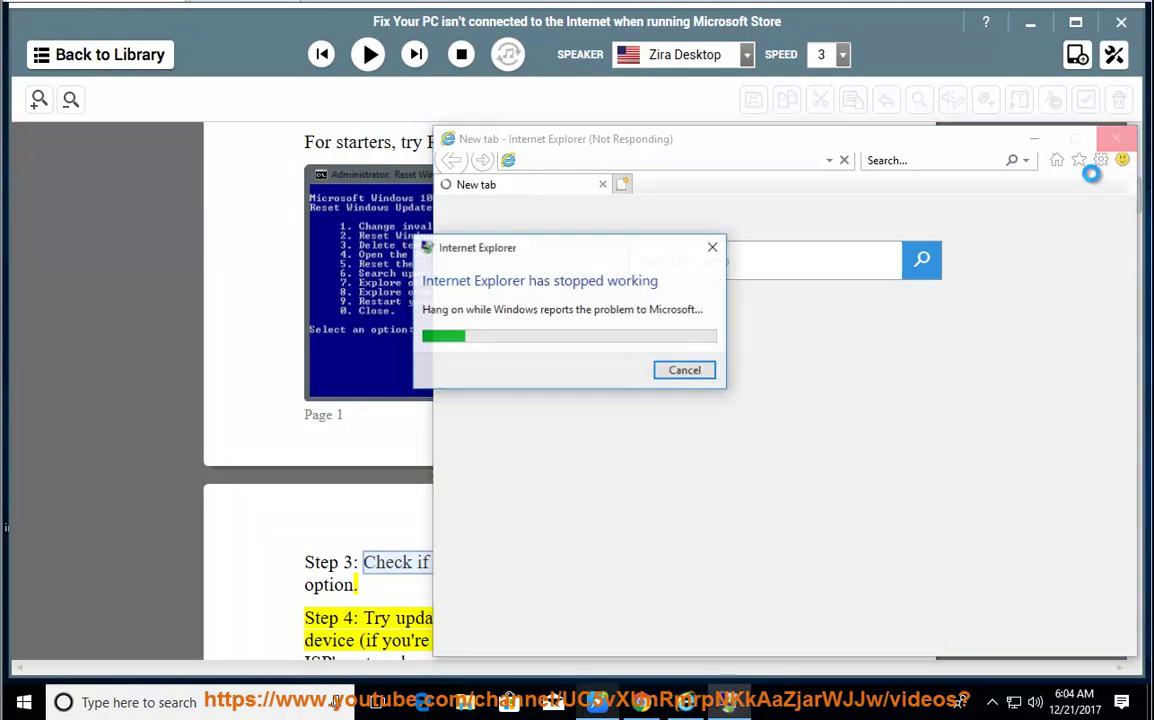
- Close the crashed browser and relaunch Internet Explorer from a Start search for 'IE'
left_click(690, 376)
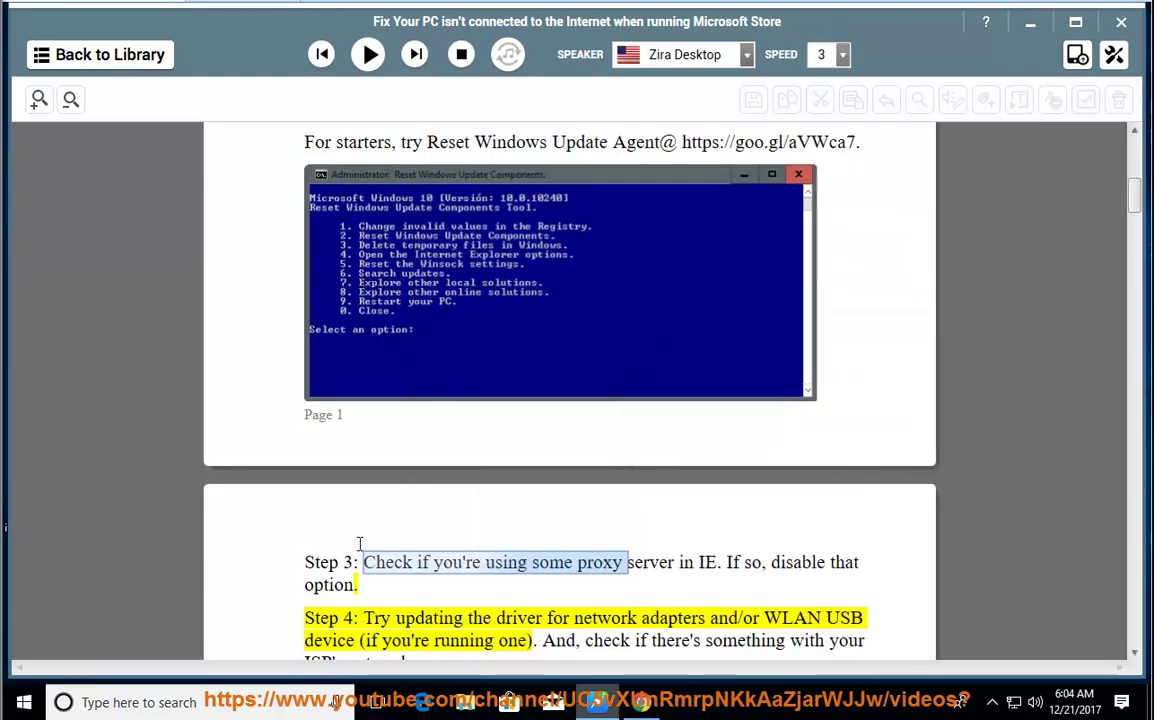
left_click(296, 692)
type("IE")
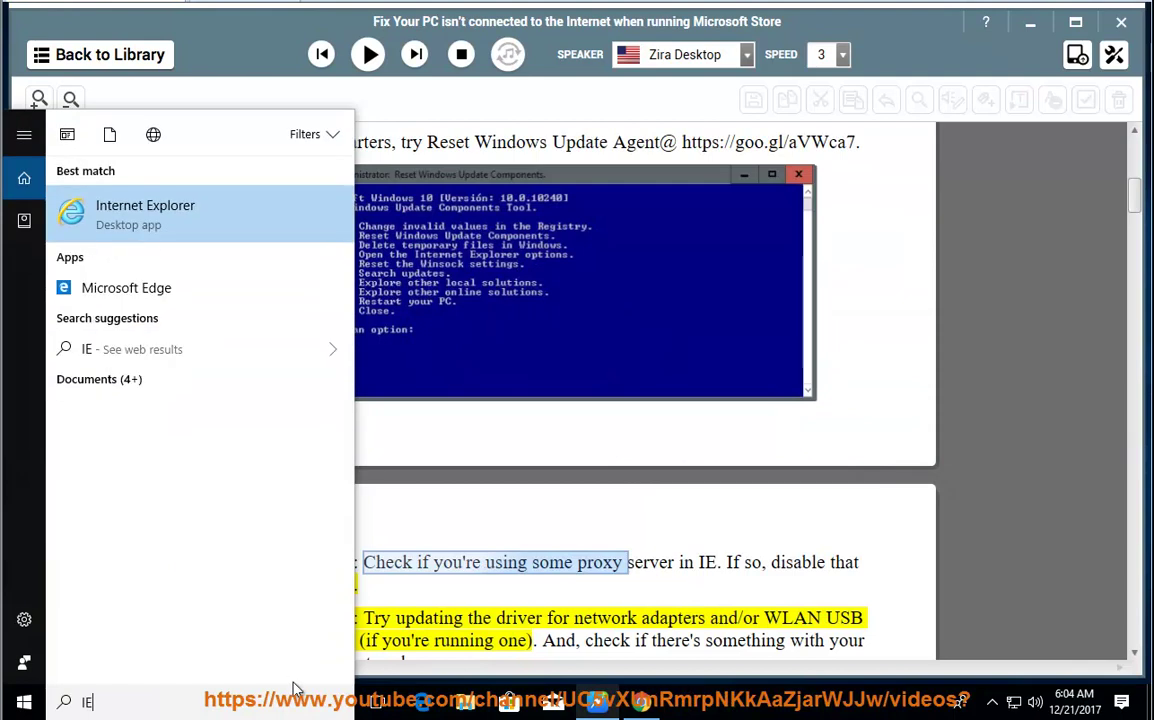
left_click(250, 225)
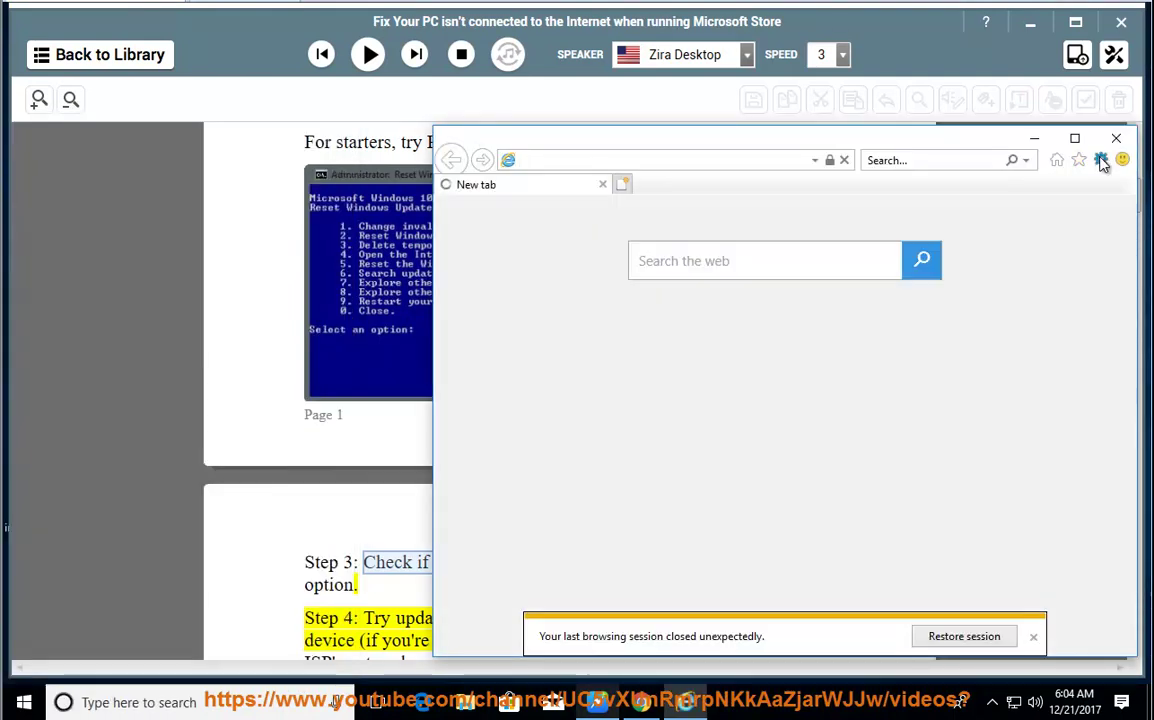
- Confirm the LAN proxy server is off under Internet Options > Connections, cancel out, and close Internet Explorer
left_click(1100, 160)
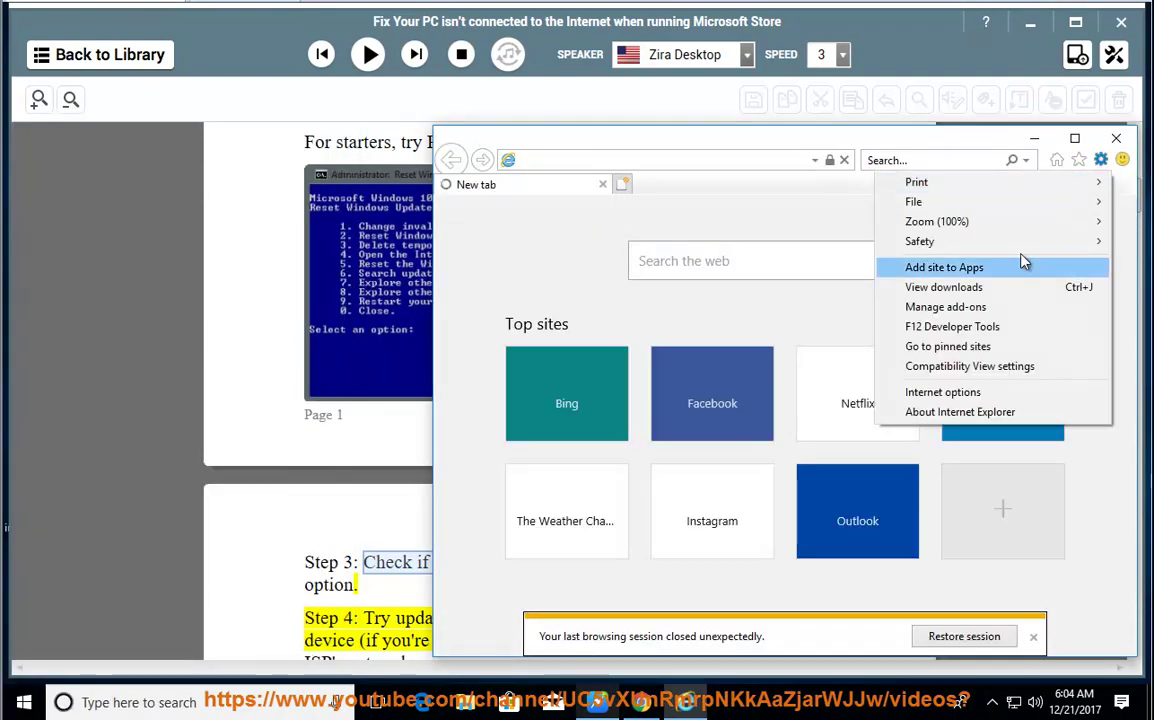
left_click(982, 398)
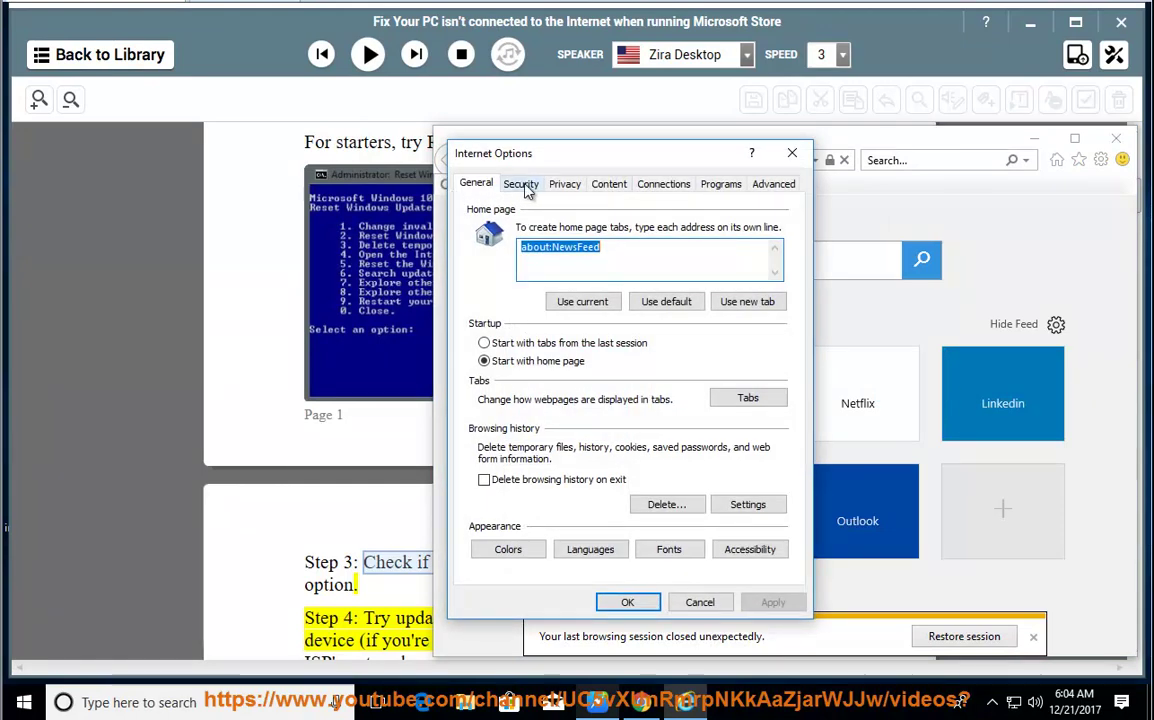
left_click(663, 186)
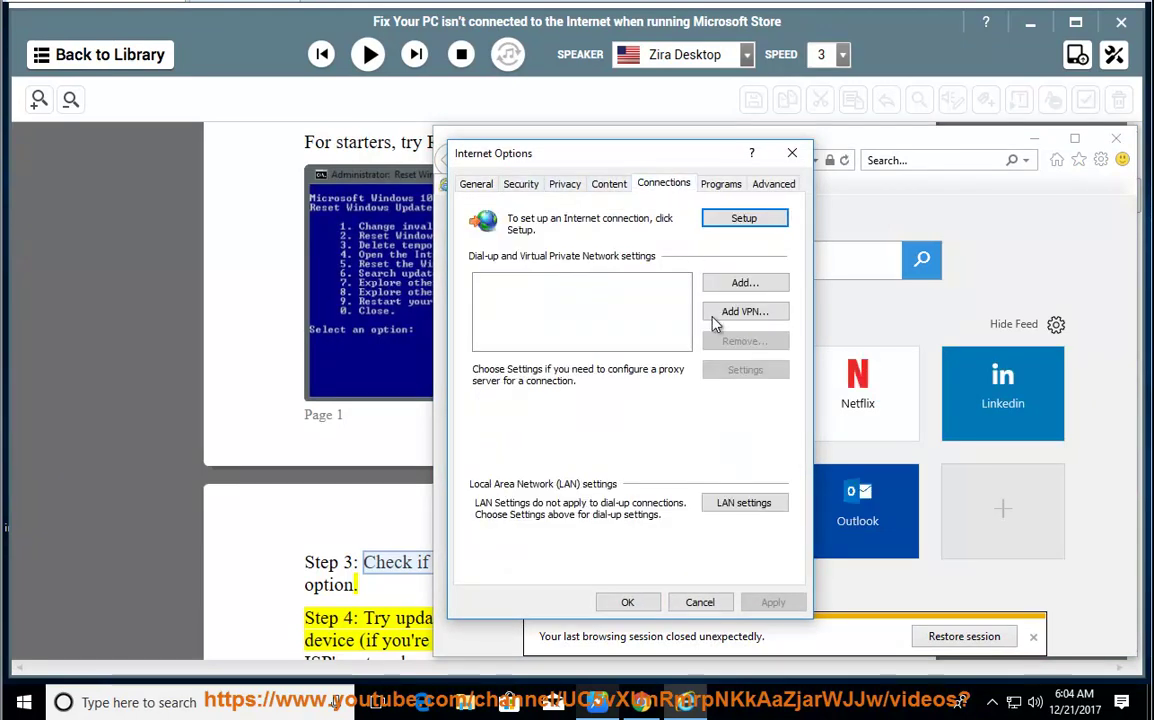
left_click(744, 503)
left_click_drag(657, 188, 1004, 254)
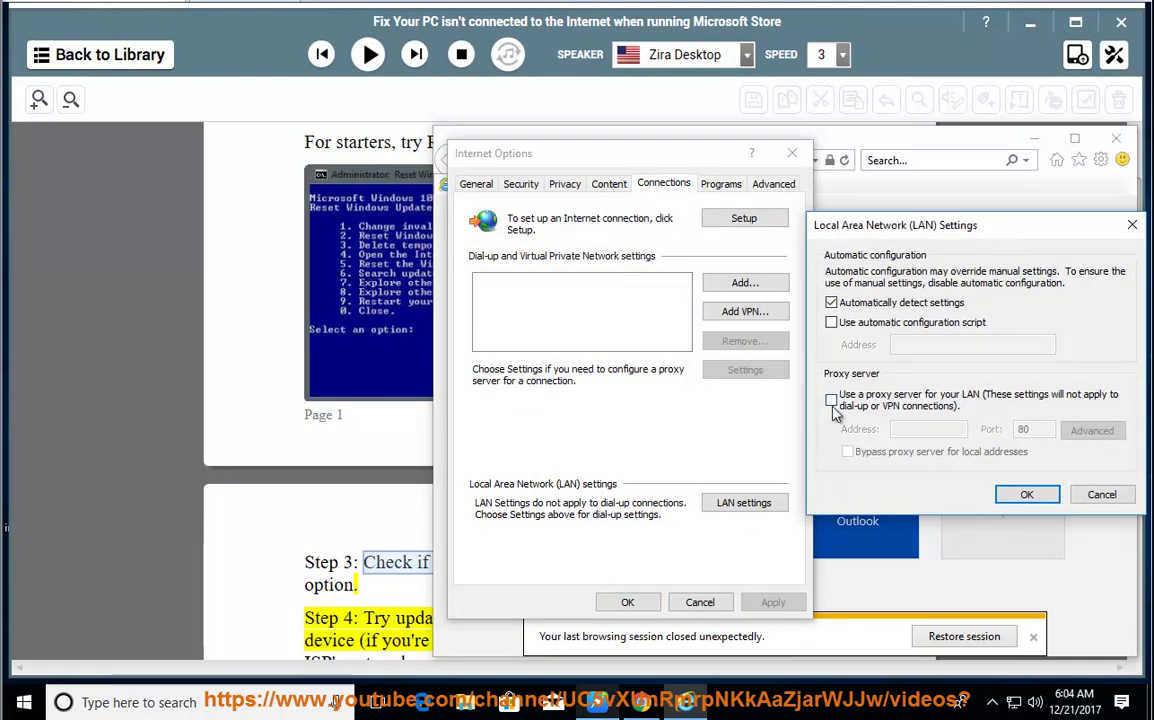
left_click(832, 401)
left_click(831, 401)
left_click(1085, 497)
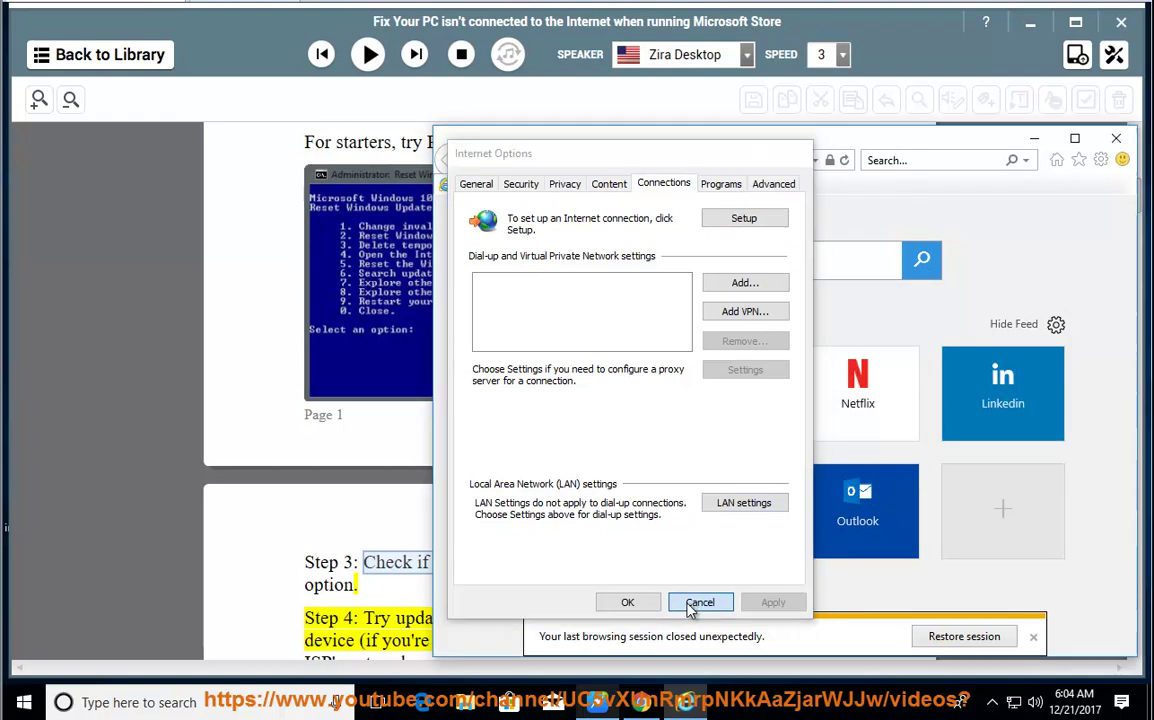
left_click(700, 602)
left_click(1117, 140)
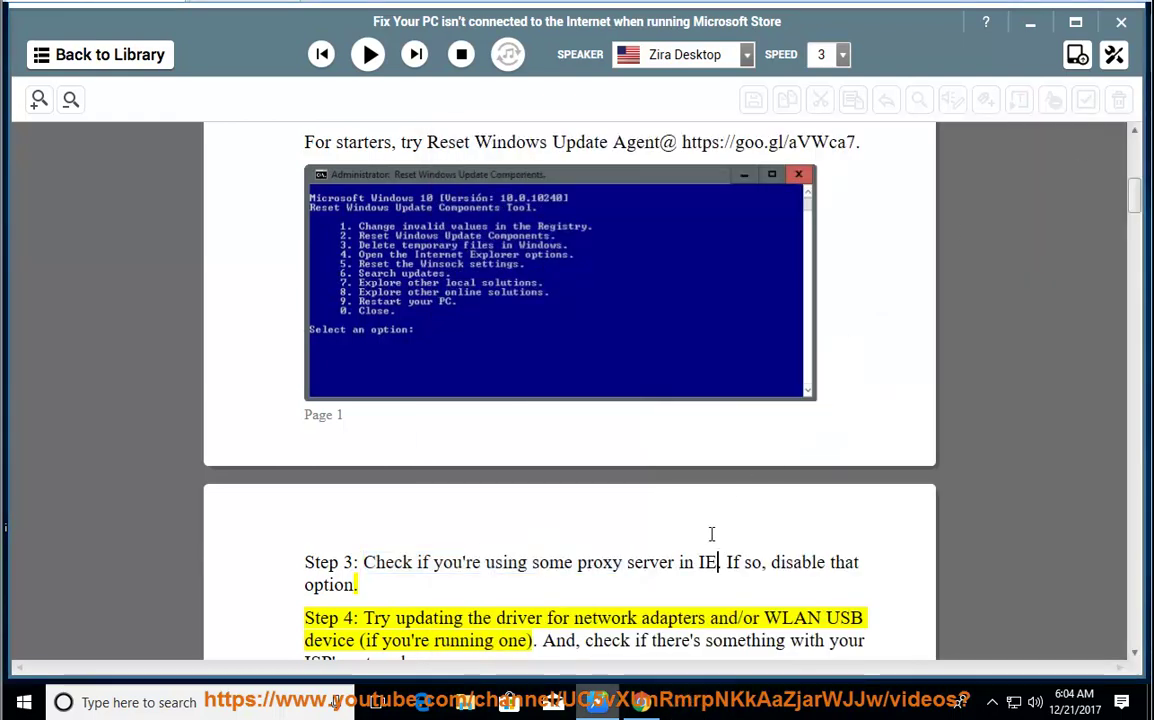
- Read Step 4 aloud, pause at Solution 2, and select the driver-update advice
left_click(368, 54)
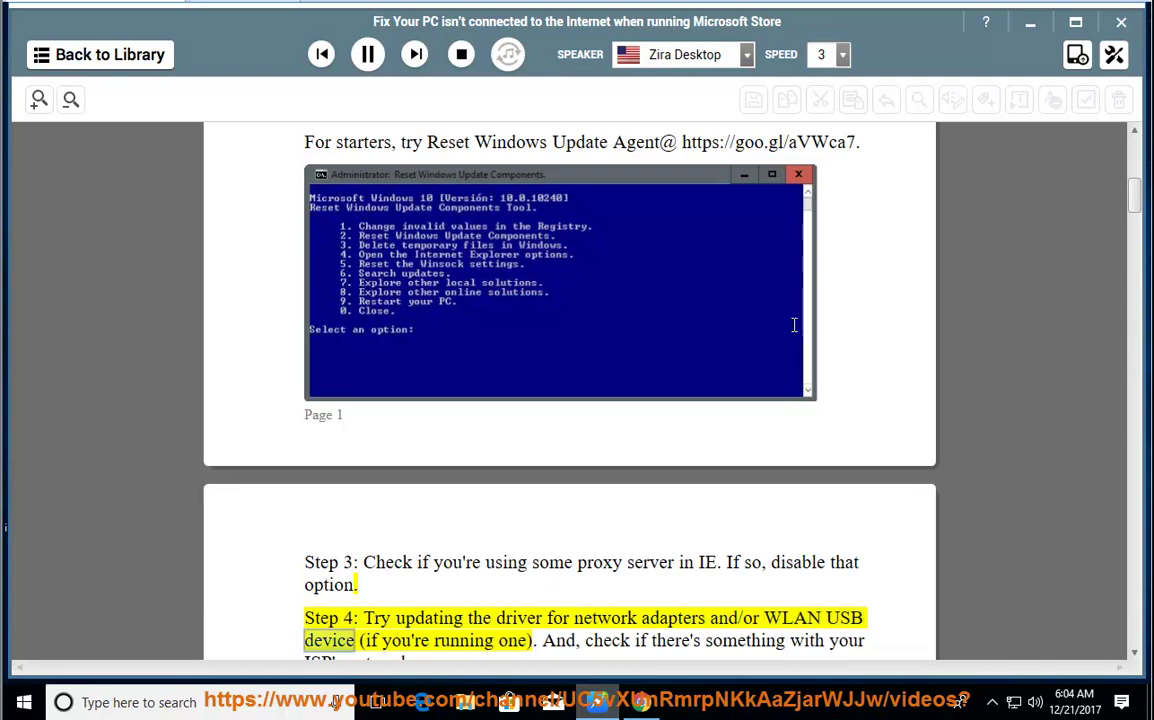
scroll(840, 355, "down", 1)
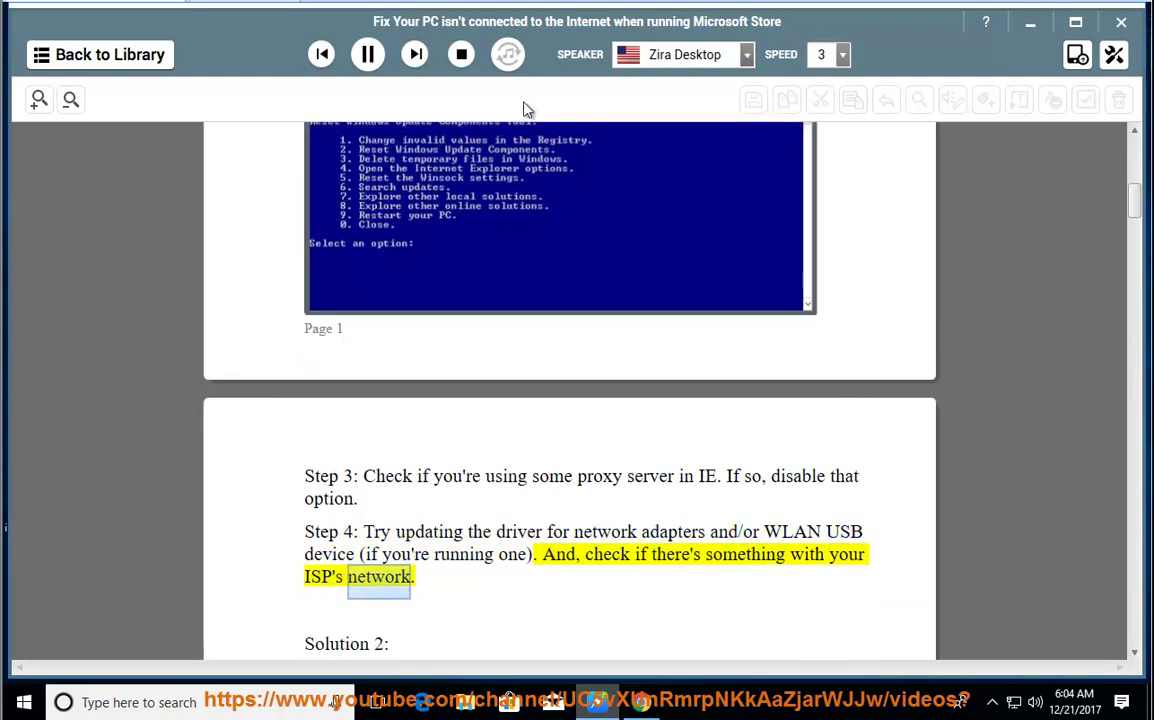
left_click(367, 54)
scroll(451, 240, "down", 1)
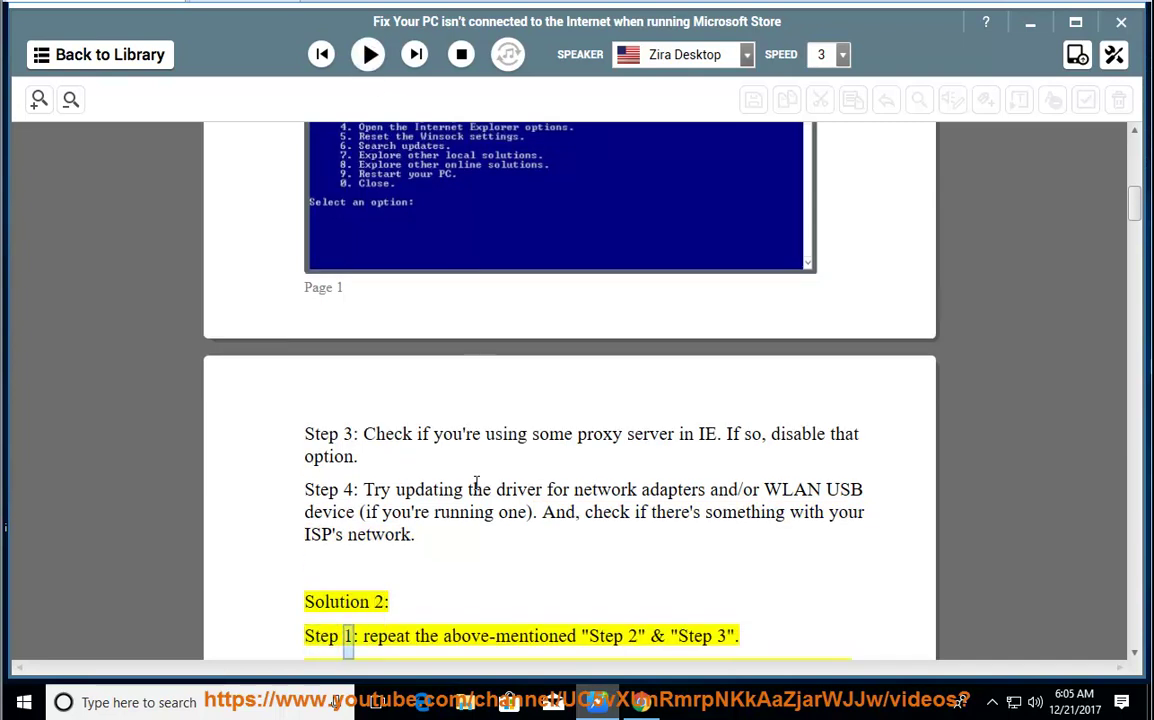
left_click_drag(484, 489, 531, 517)
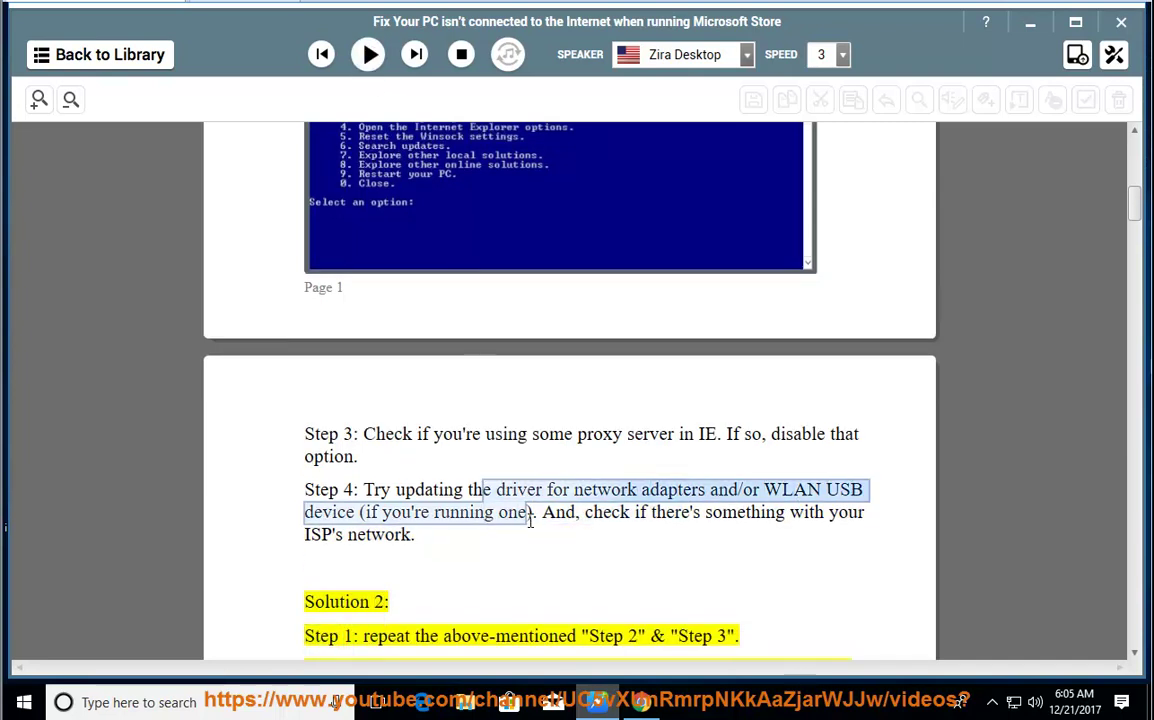
- Open Computer Management from This PC and expand Network adapters in Device Manager
left_click(1031, 24)
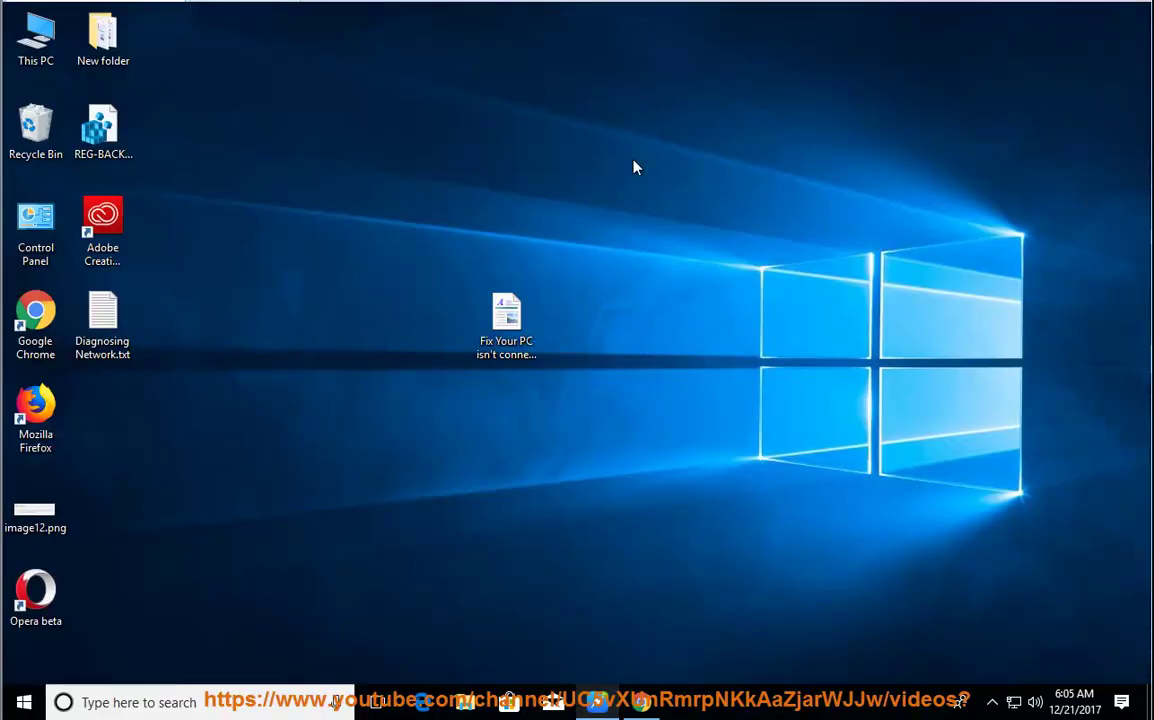
right_click(60, 35)
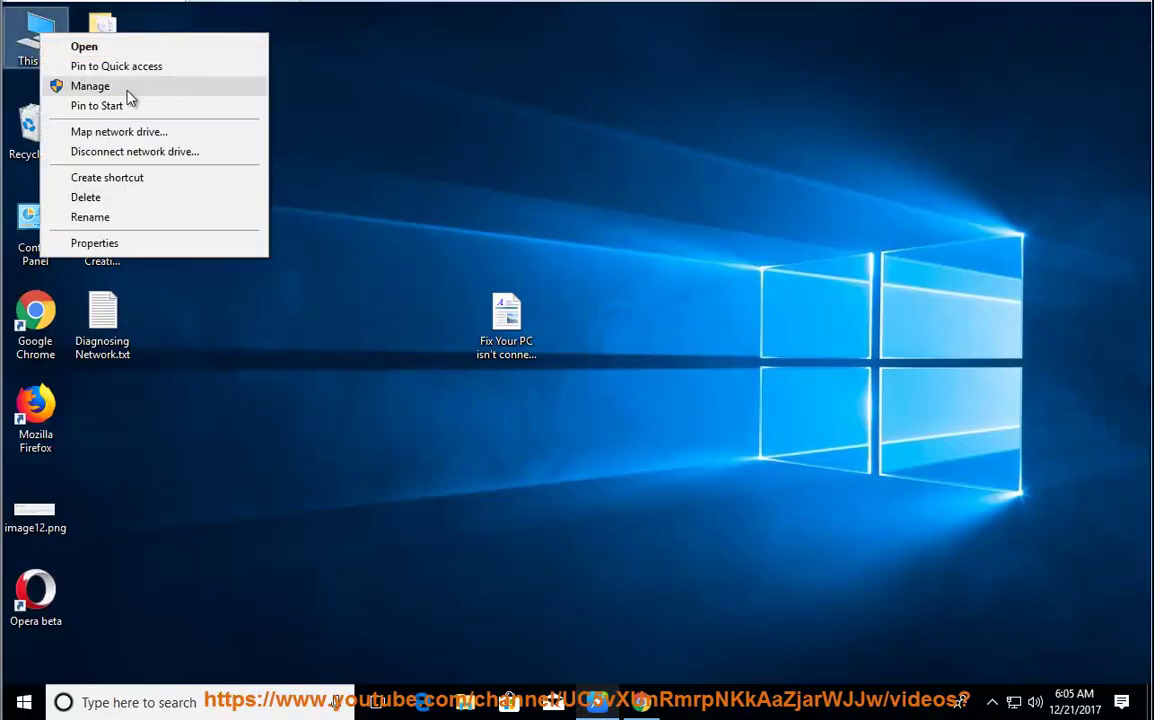
left_click(110, 86)
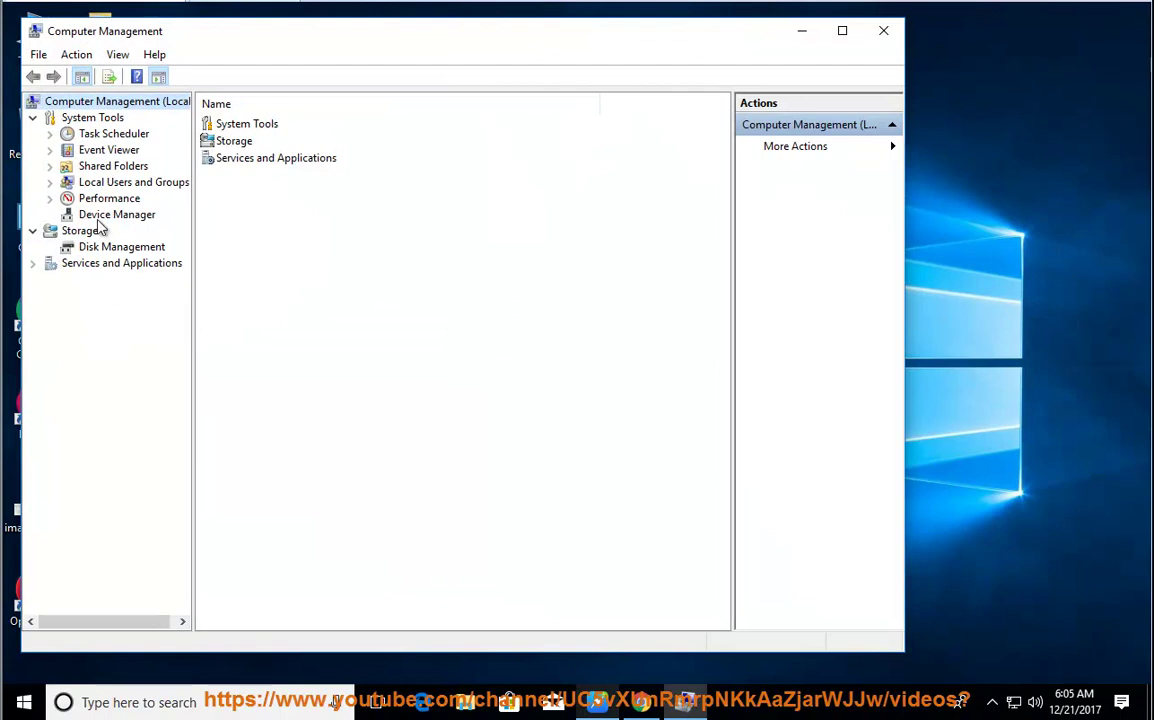
left_click(122, 216)
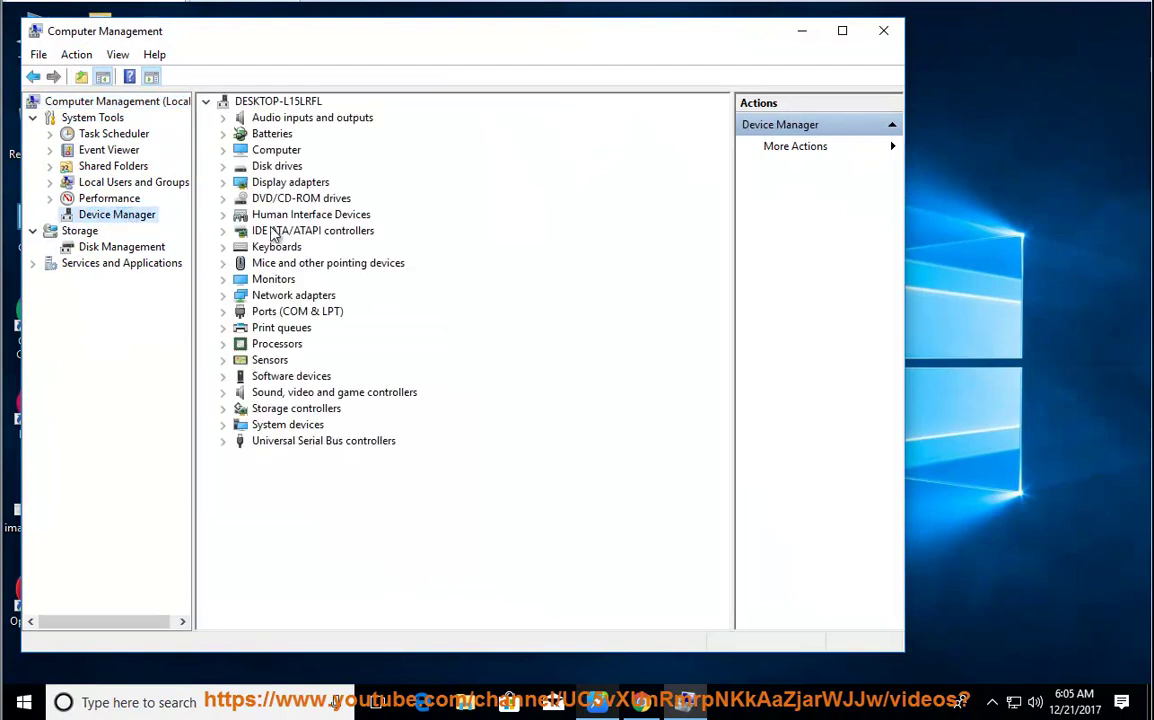
left_click(236, 296)
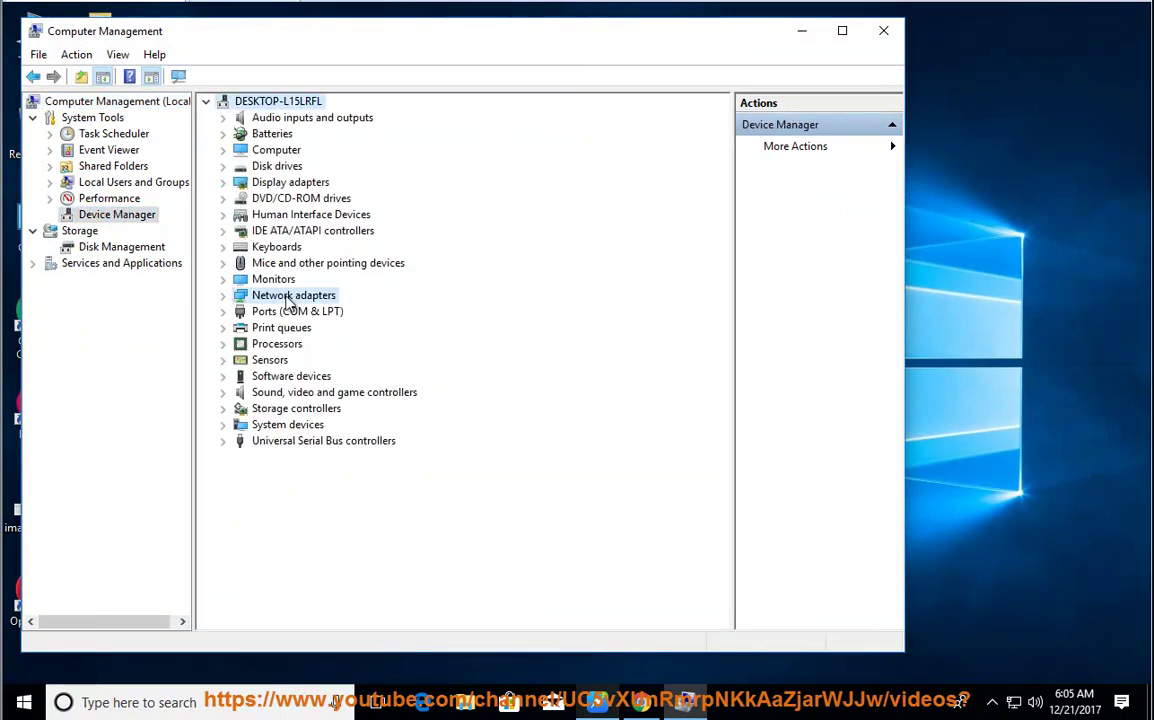
double_click(236, 296)
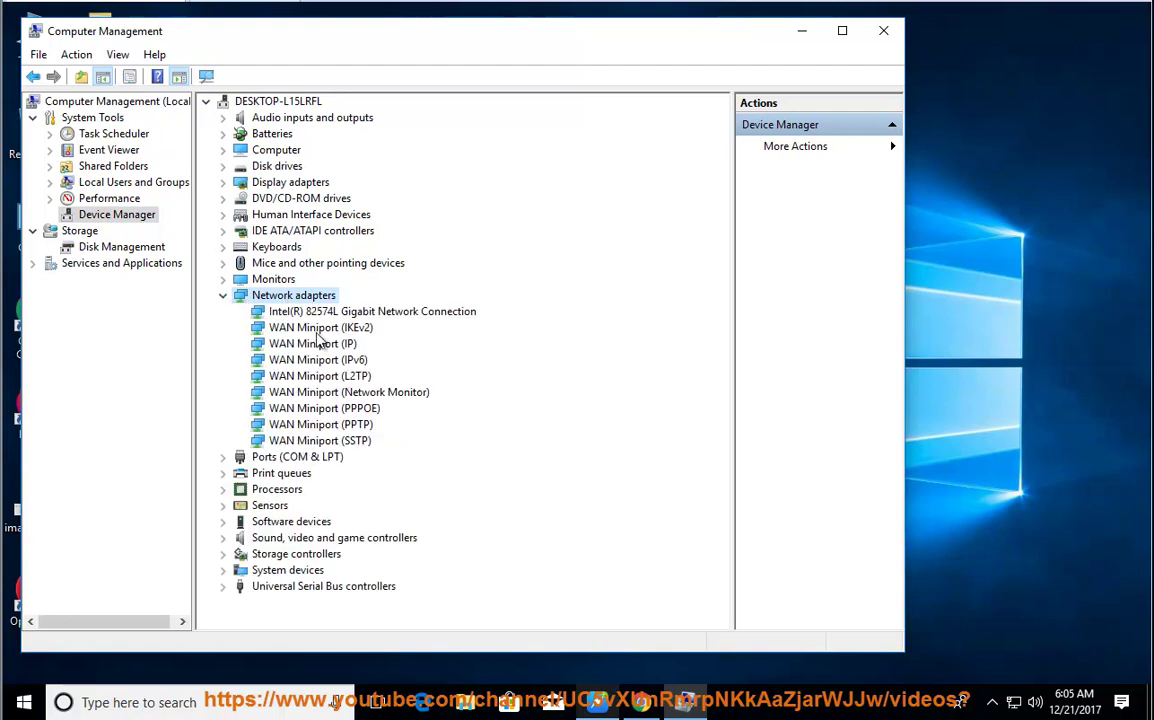
- Open and cancel Update driver for the Intel adapter and WAN Miniport (IKEv2), then close Computer Management
left_click(330, 312)
right_click(360, 312)
left_click(415, 320)
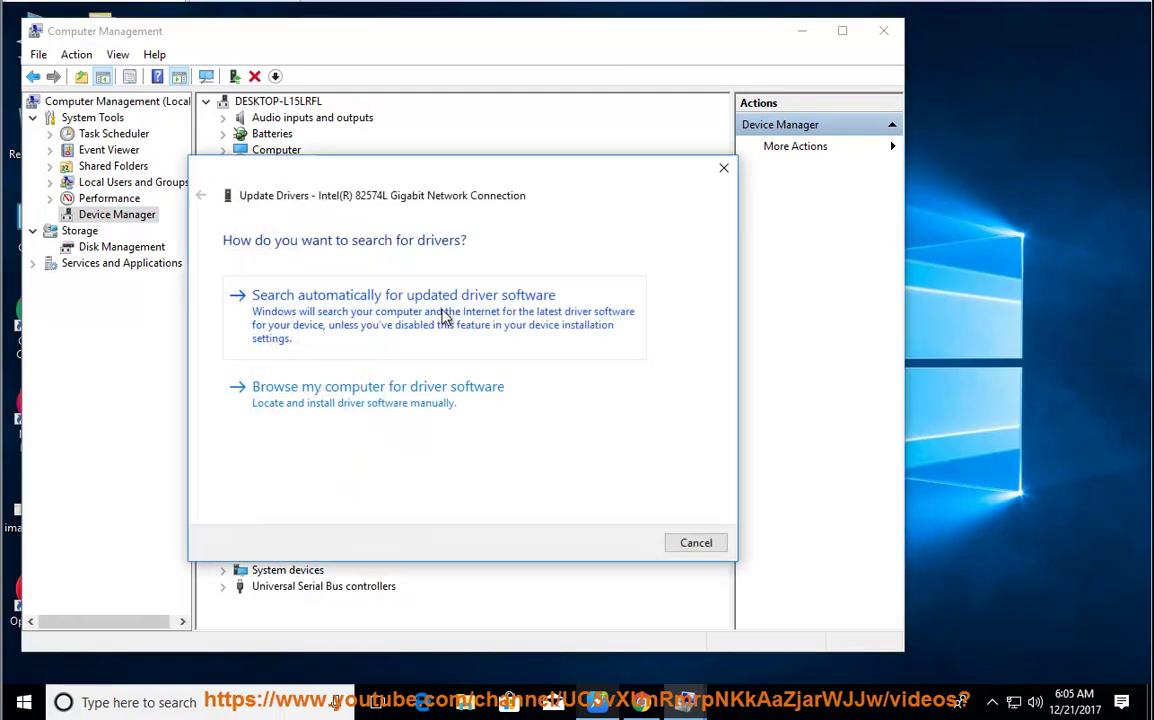
left_click(711, 547)
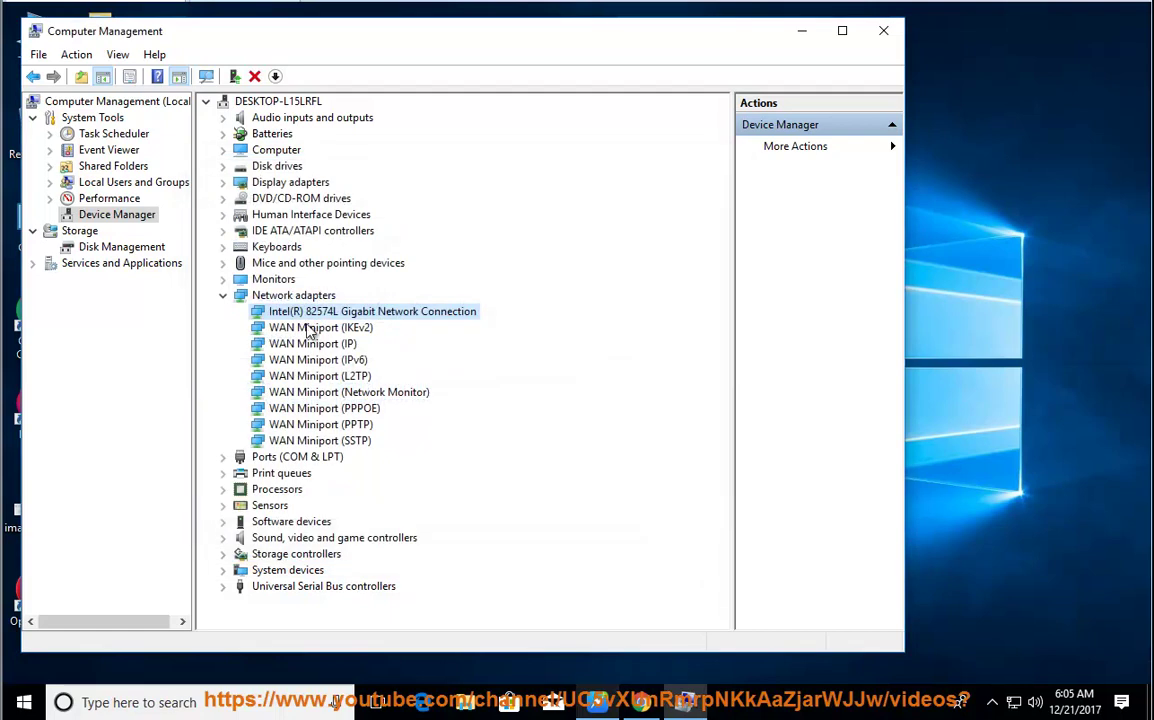
right_click(322, 328)
left_click(395, 337)
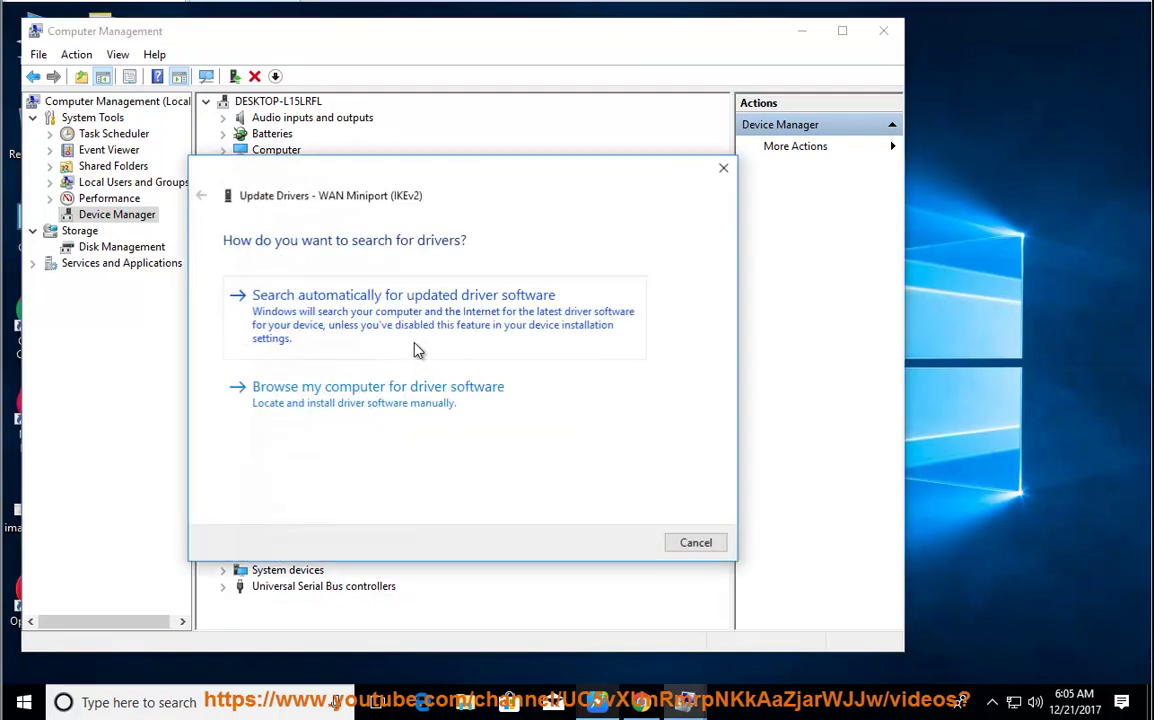
left_click(696, 543)
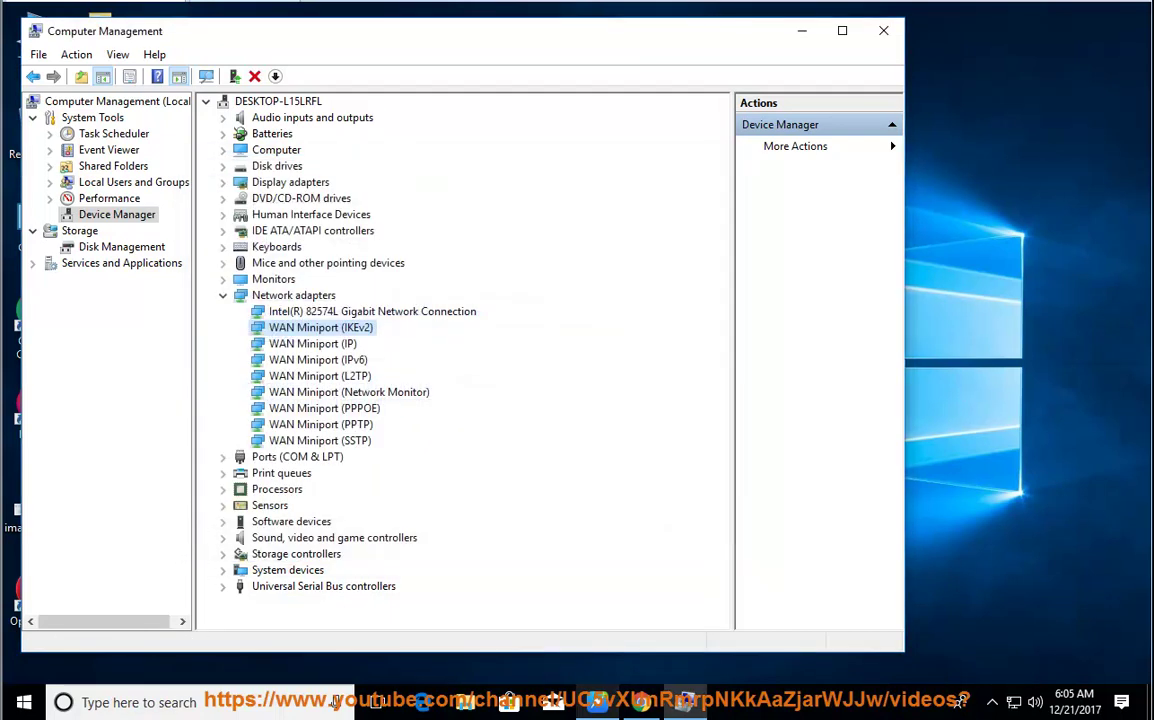
left_click(880, 36)
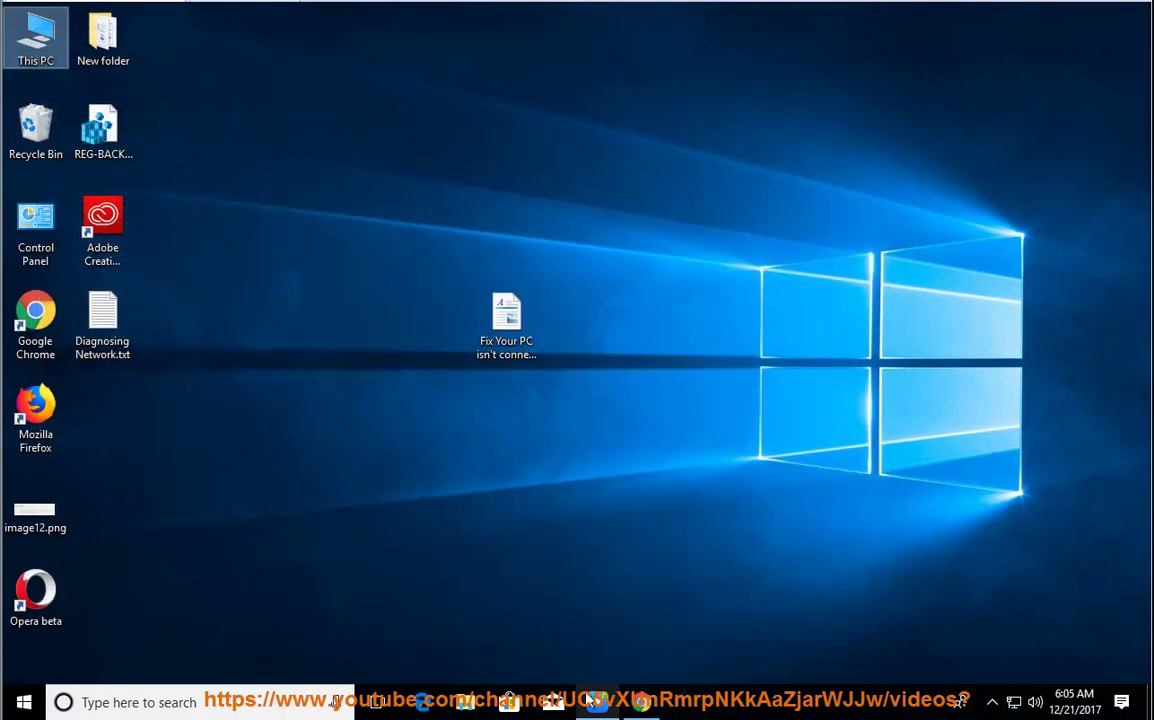
left_click(596, 702)
- Set the reading position and scroll as Solution 2's router and firewall tips are read, reaching Step 4
left_click(541, 529)
scroll(543, 522, "down", 1)
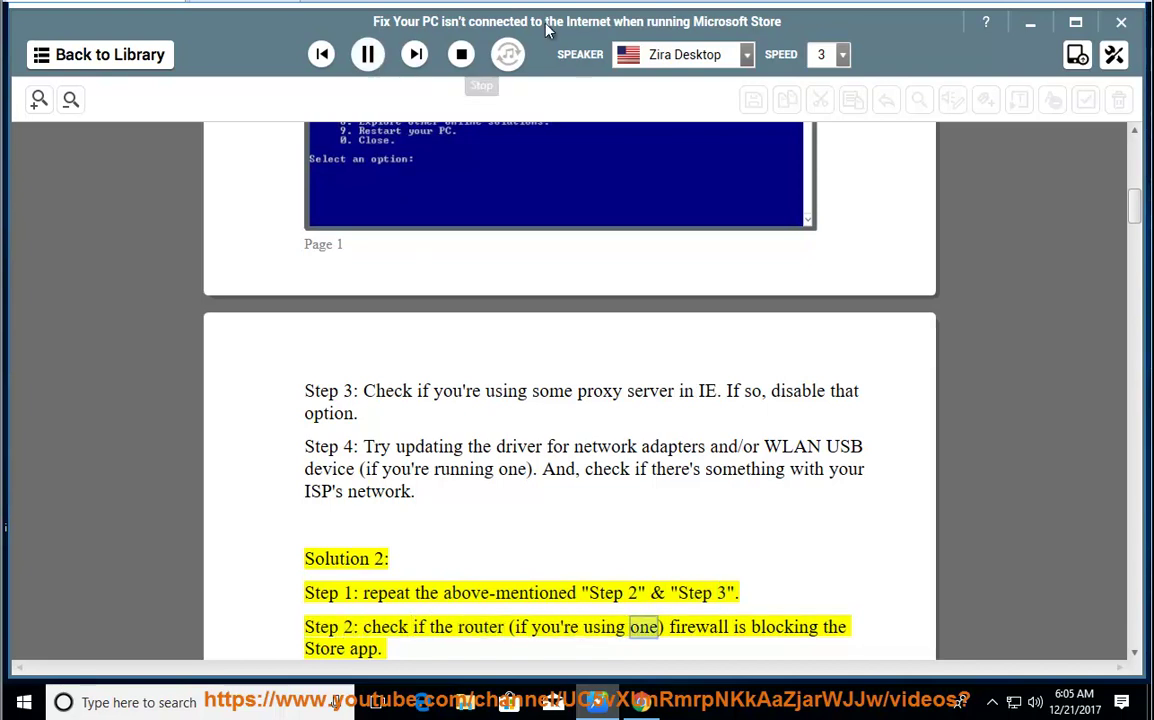
scroll(790, 417, "down", 5)
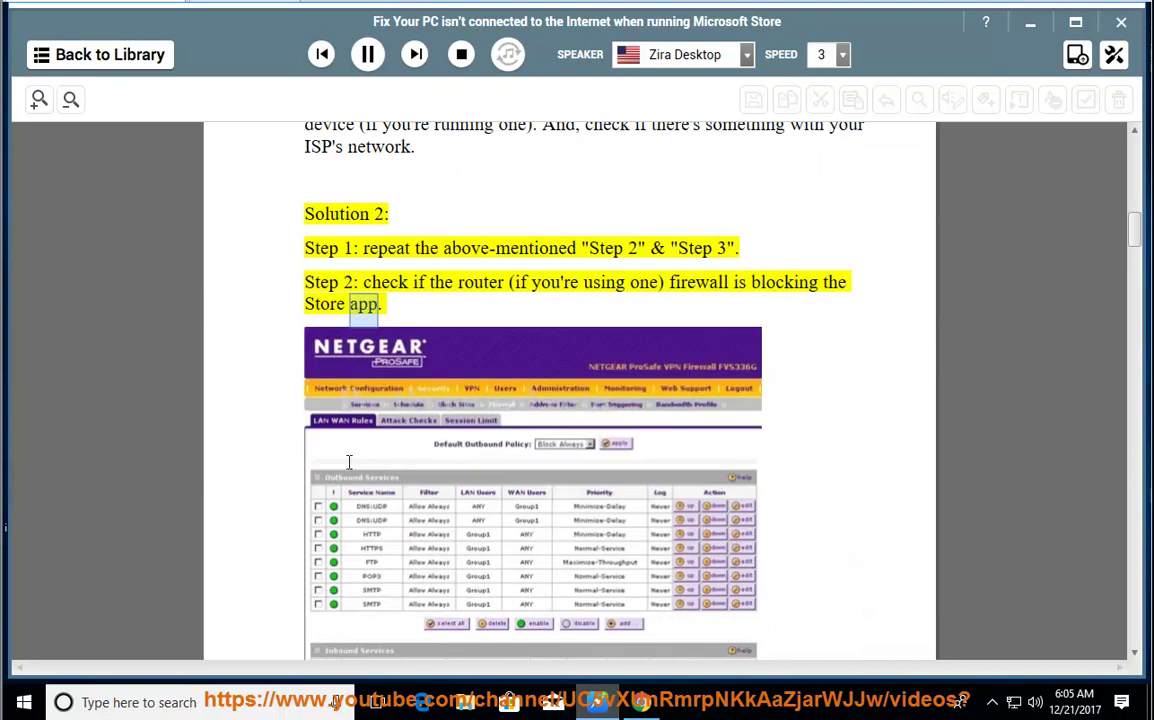
scroll(740, 490, "down", 1)
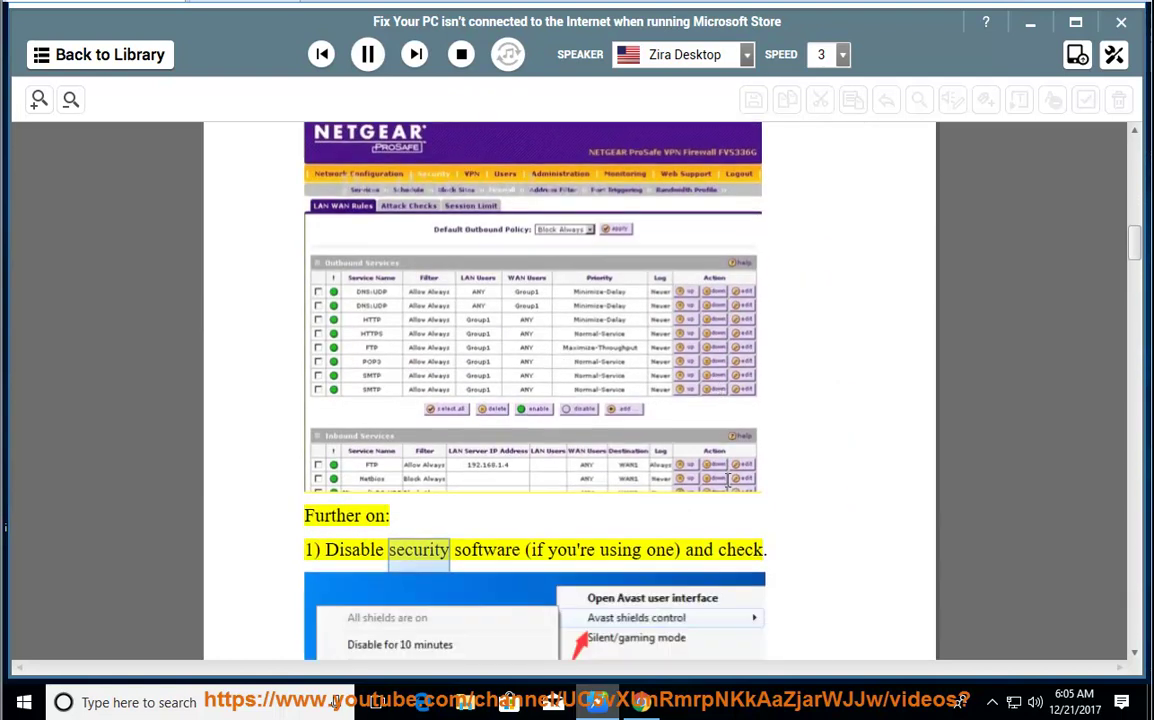
scroll(740, 490, "down", 2)
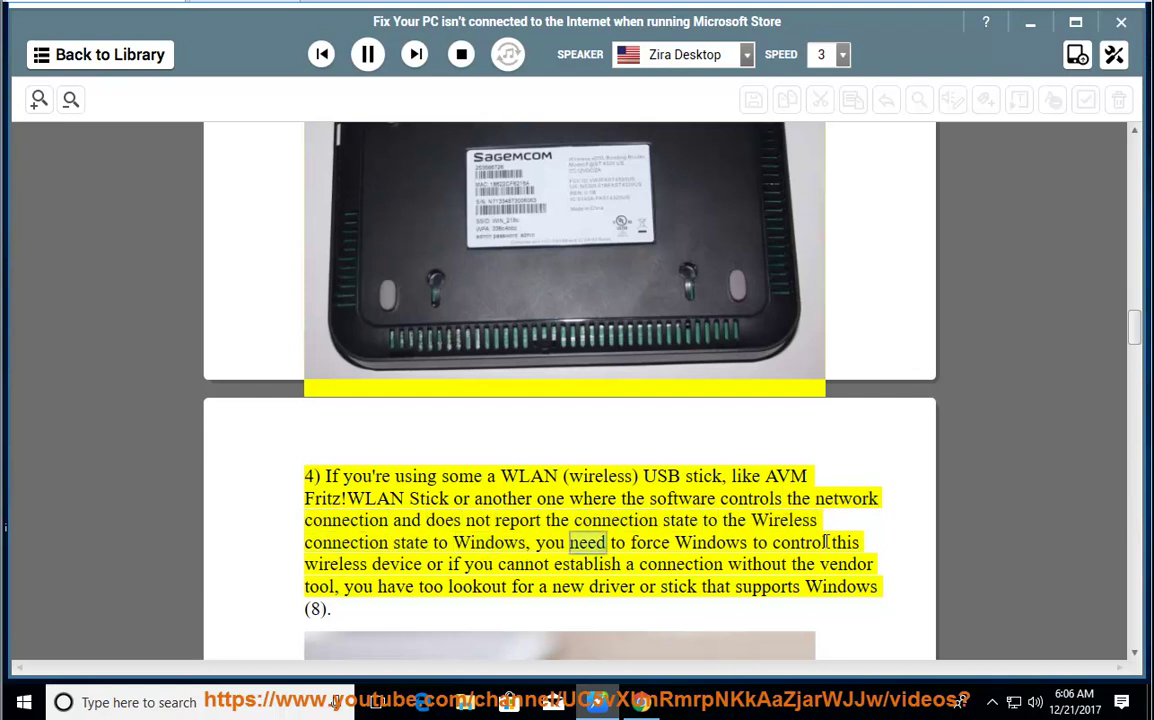
- In the guide, mark the lines about trying a different router and disabling the built-in firewall
scroll(894, 595, "down", 3)
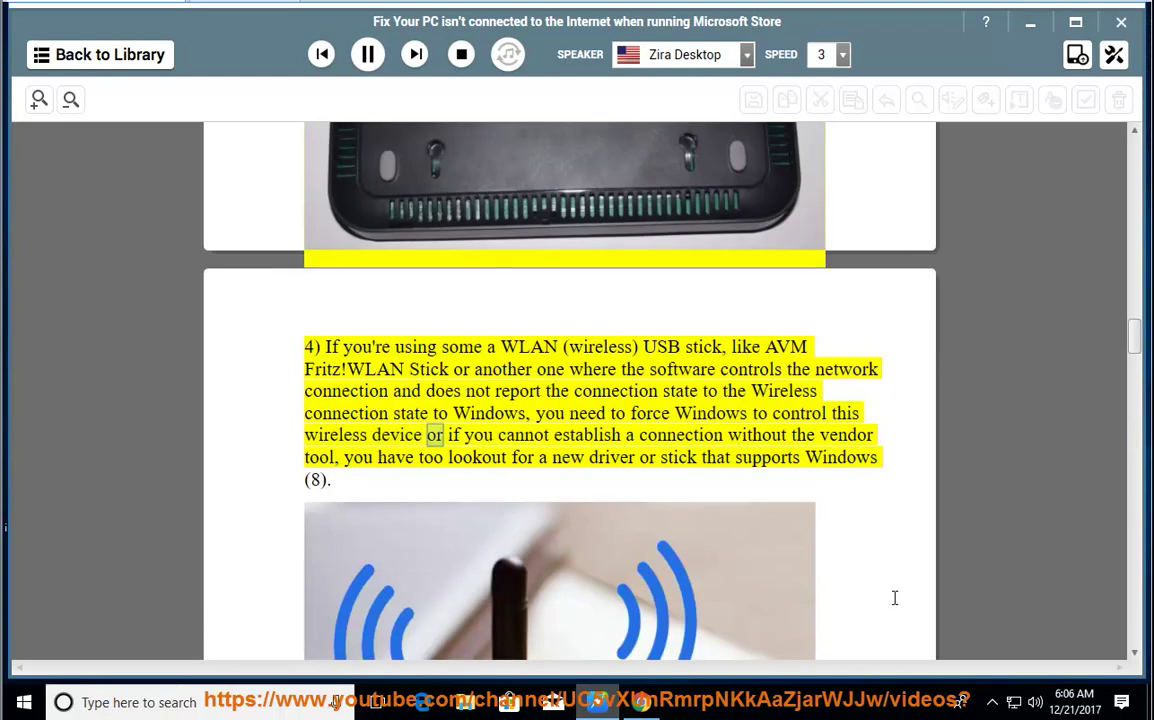
scroll(894, 584, "down", 3)
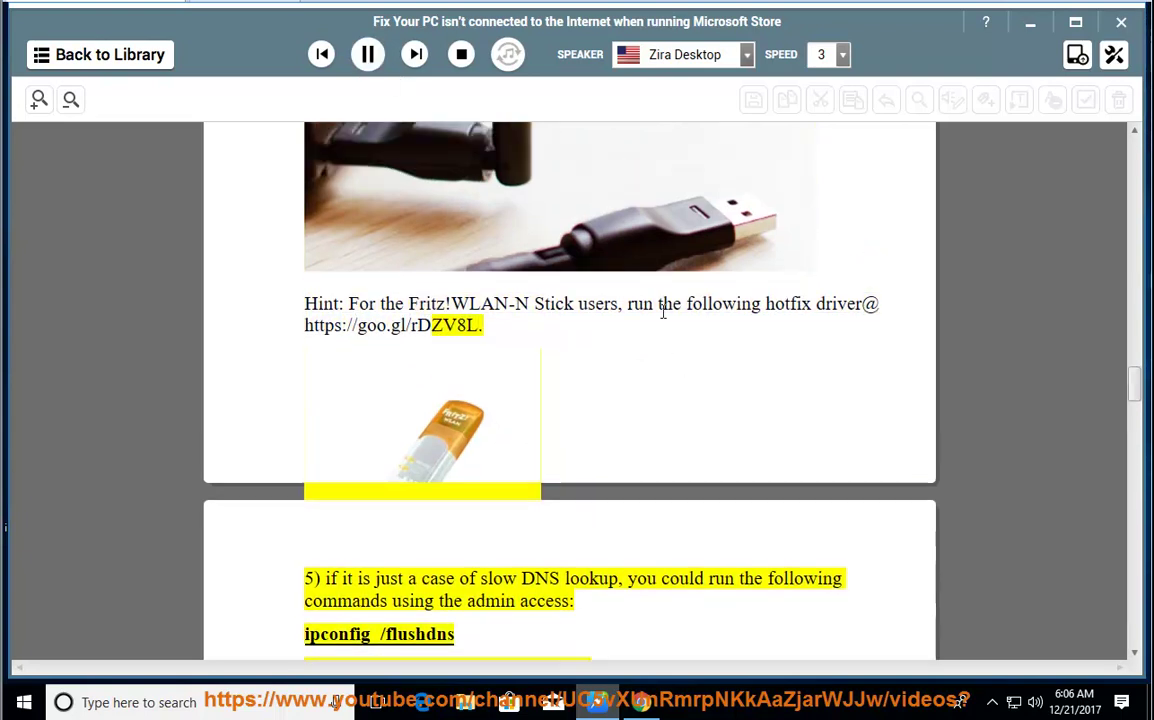
scroll(665, 310, "up", 5)
scroll(663, 312, "up", 10)
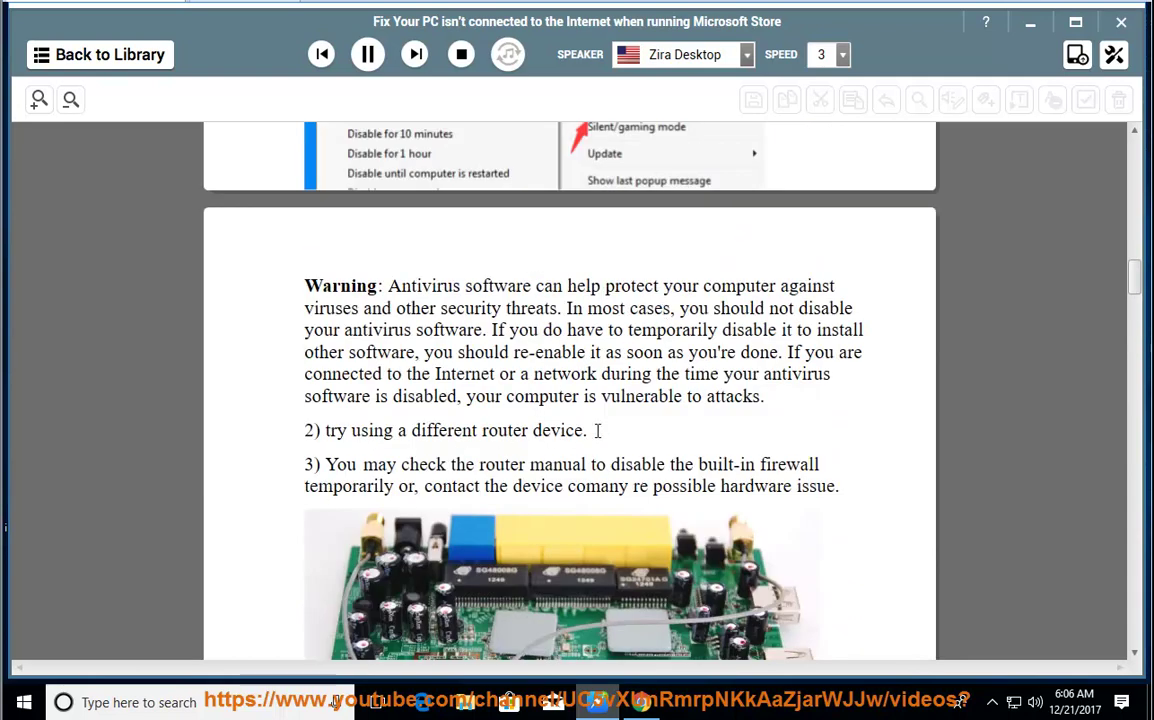
left_click_drag(597, 430, 393, 430)
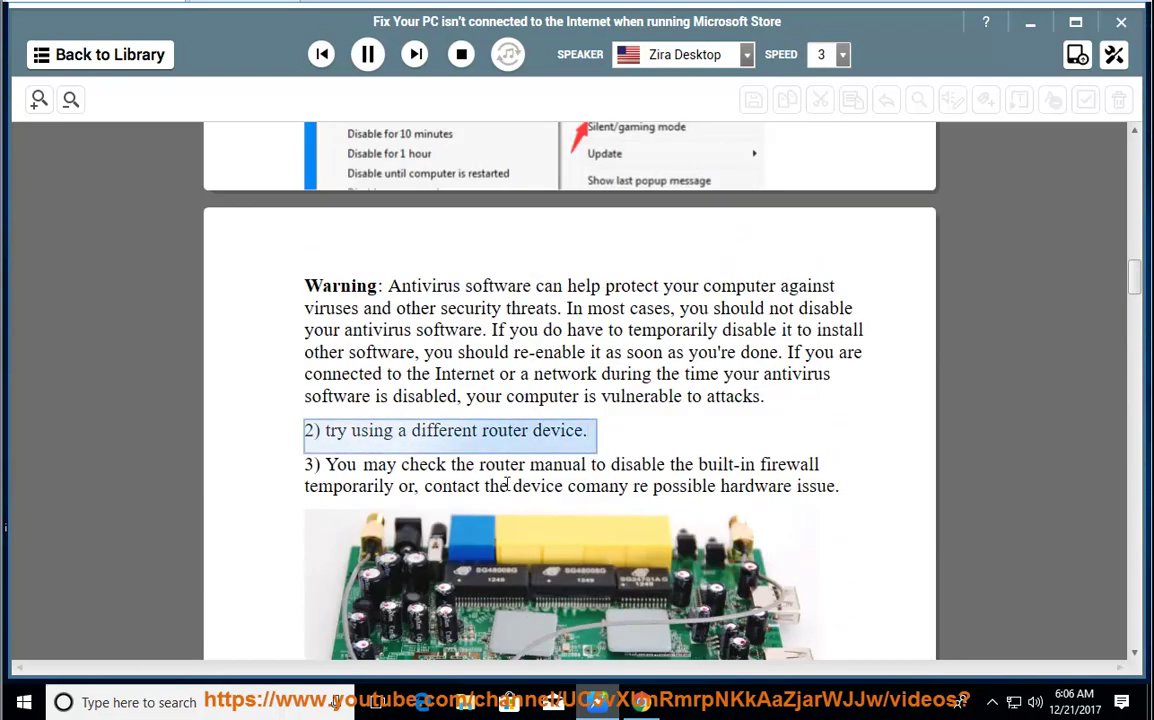
left_click(478, 465)
left_click_drag(590, 465, 842, 467)
- Pause the read-aloud at Solution 3, select 'slow DNS lookup', and bring up Windows search
scroll(815, 484, "down", 3)
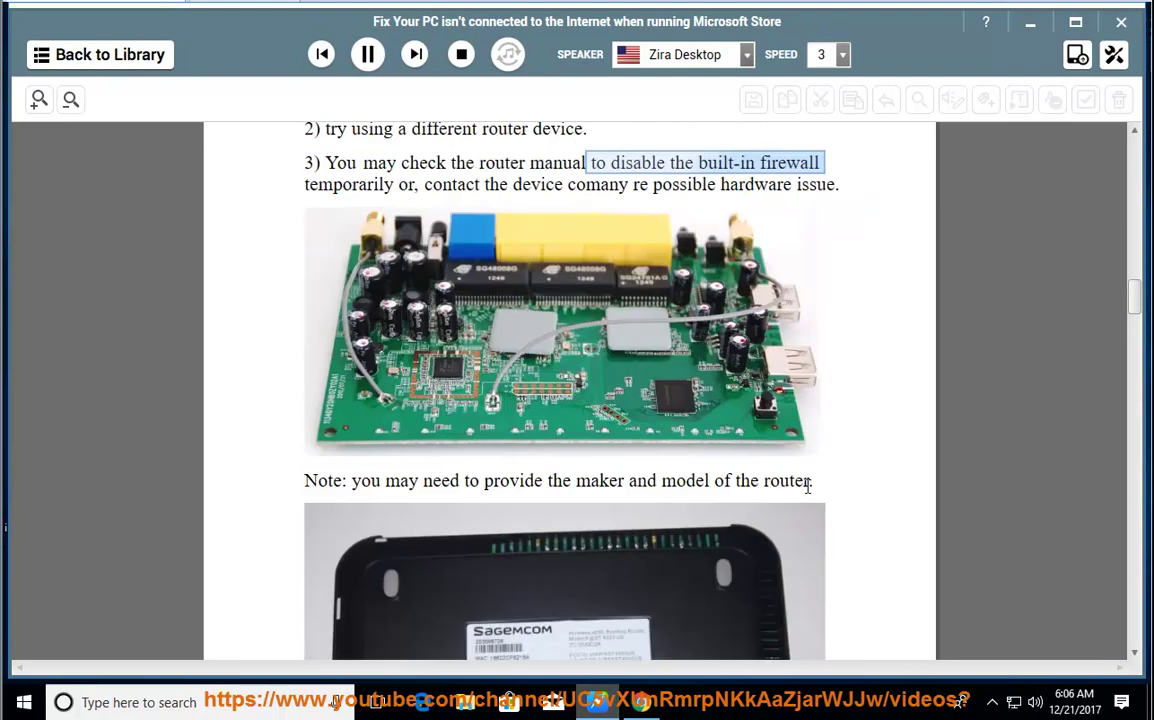
scroll(802, 478, "down", 1)
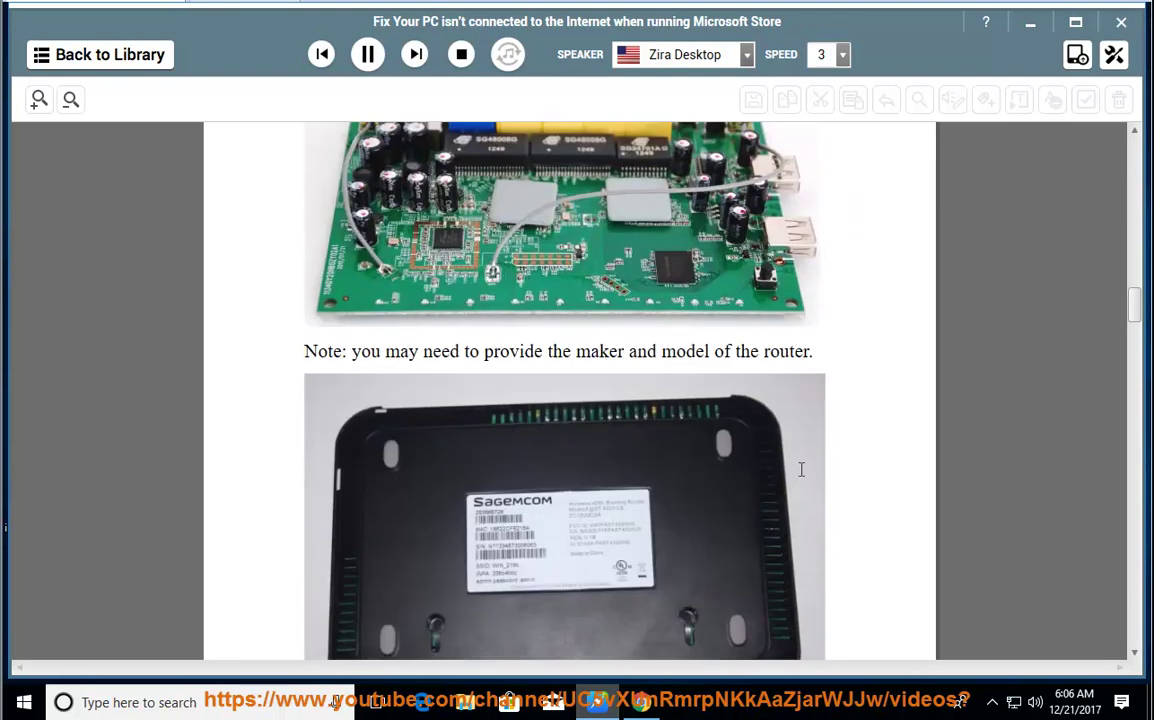
scroll(801, 465, "down", 3)
scroll(797, 455, "up", 7)
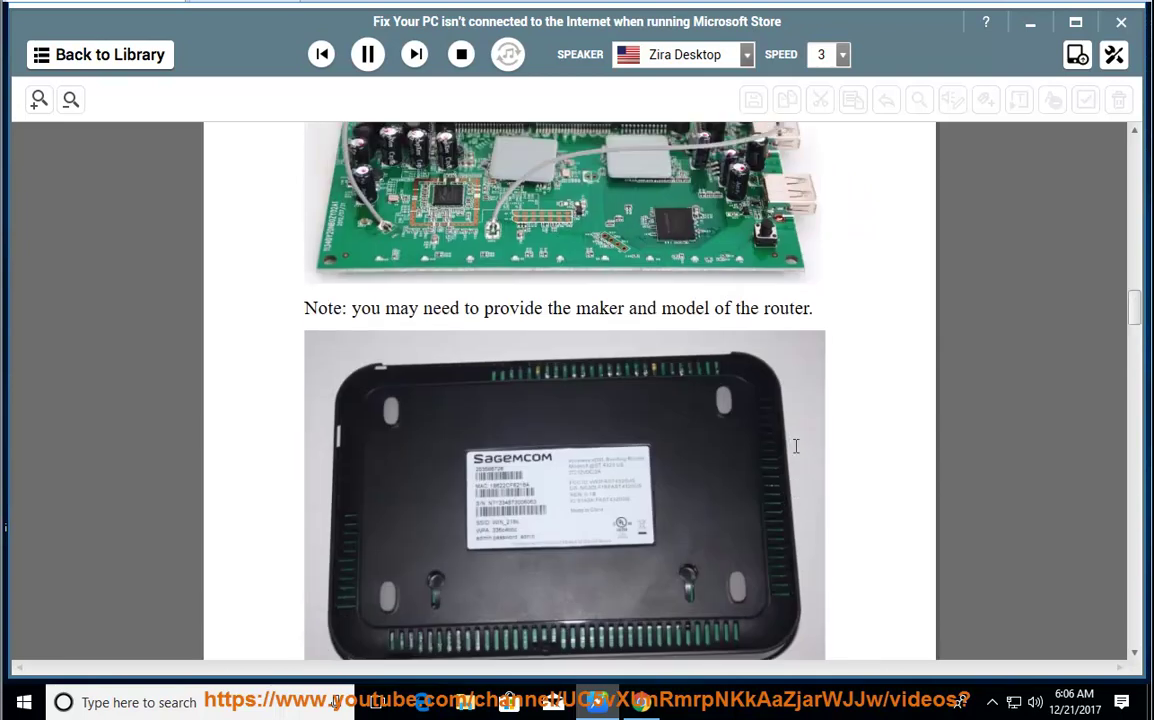
scroll(795, 446, "up", 4)
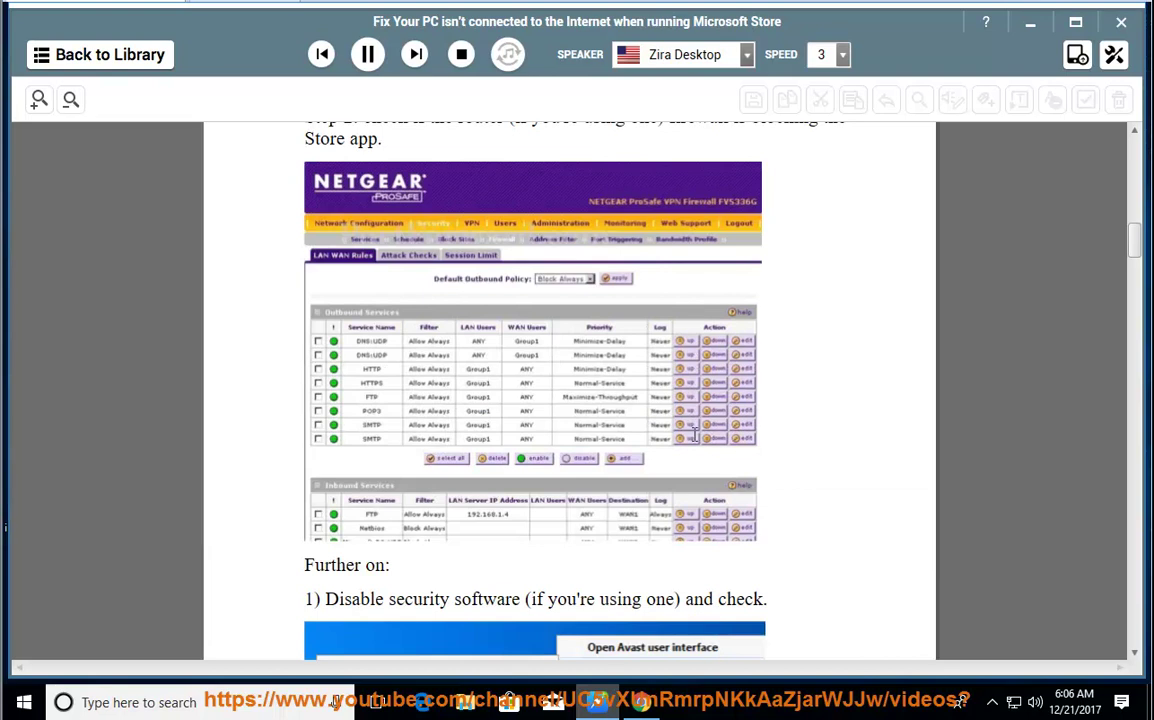
scroll(868, 450, "down", 7)
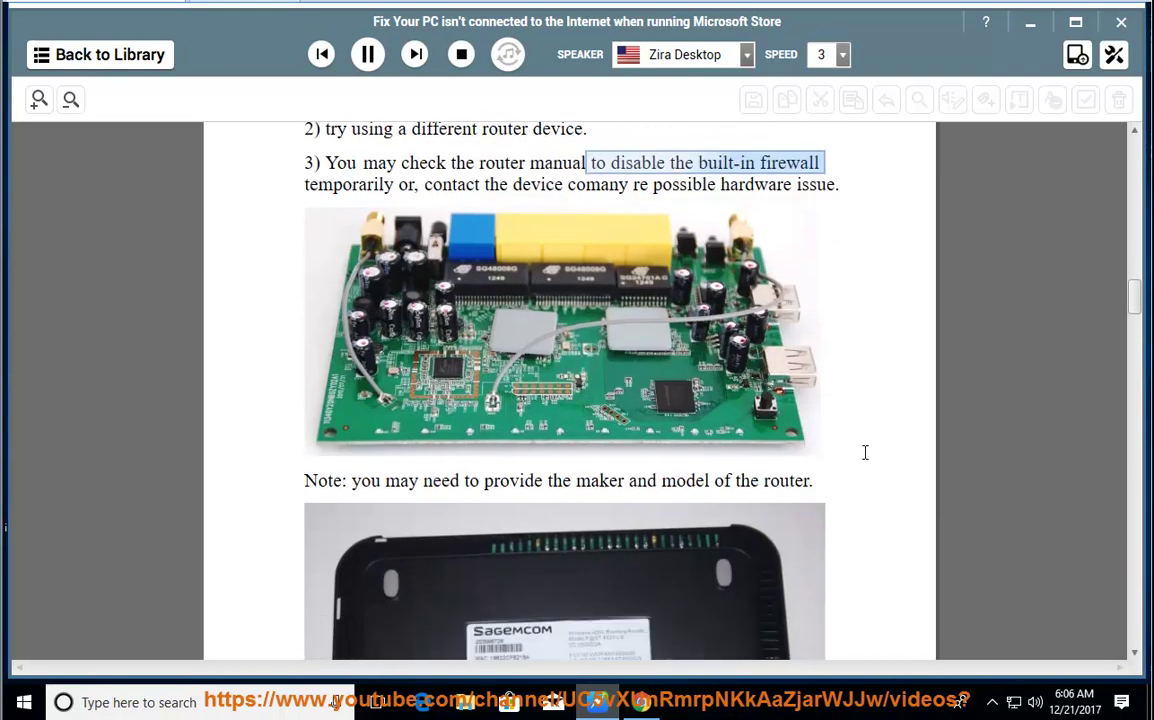
scroll(865, 450, "down", 2)
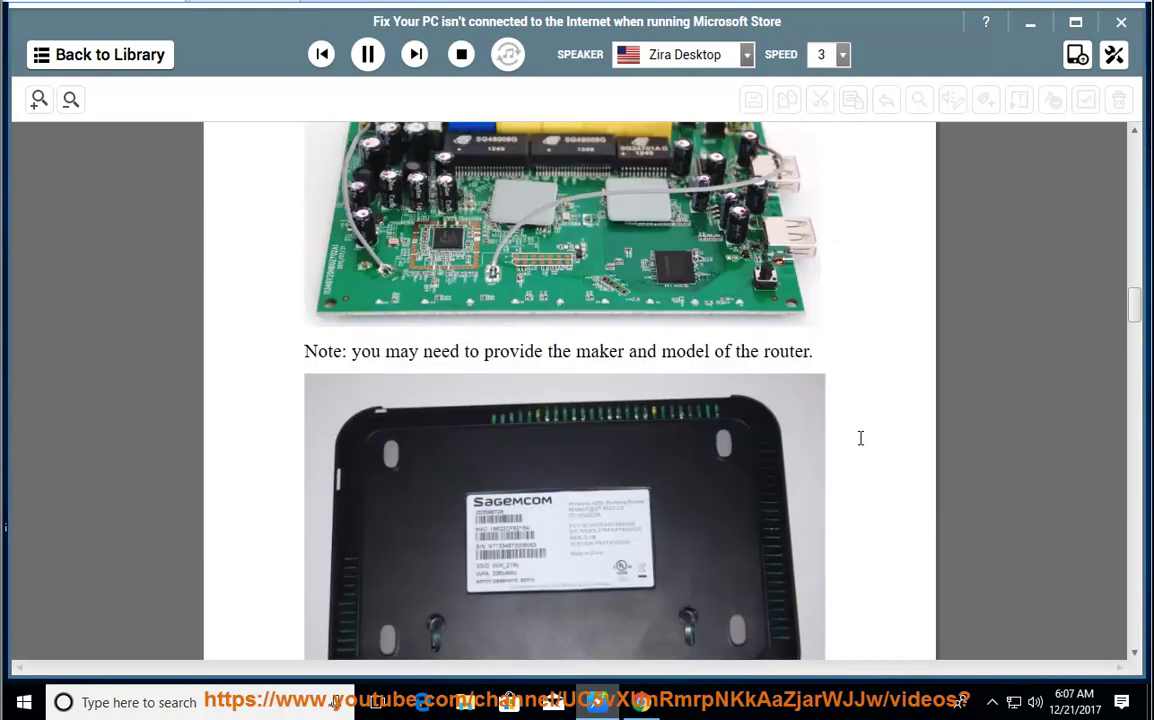
scroll(860, 438, "down", 1)
scroll(858, 433, "down", 6)
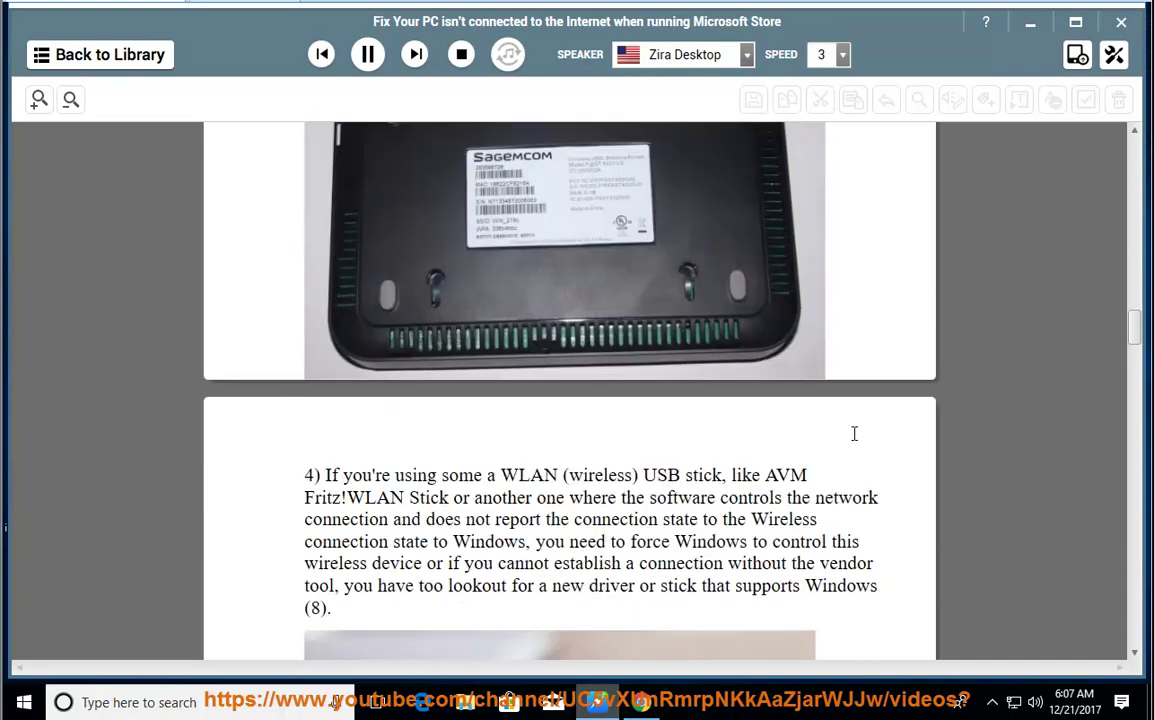
scroll(854, 433, "down", 14)
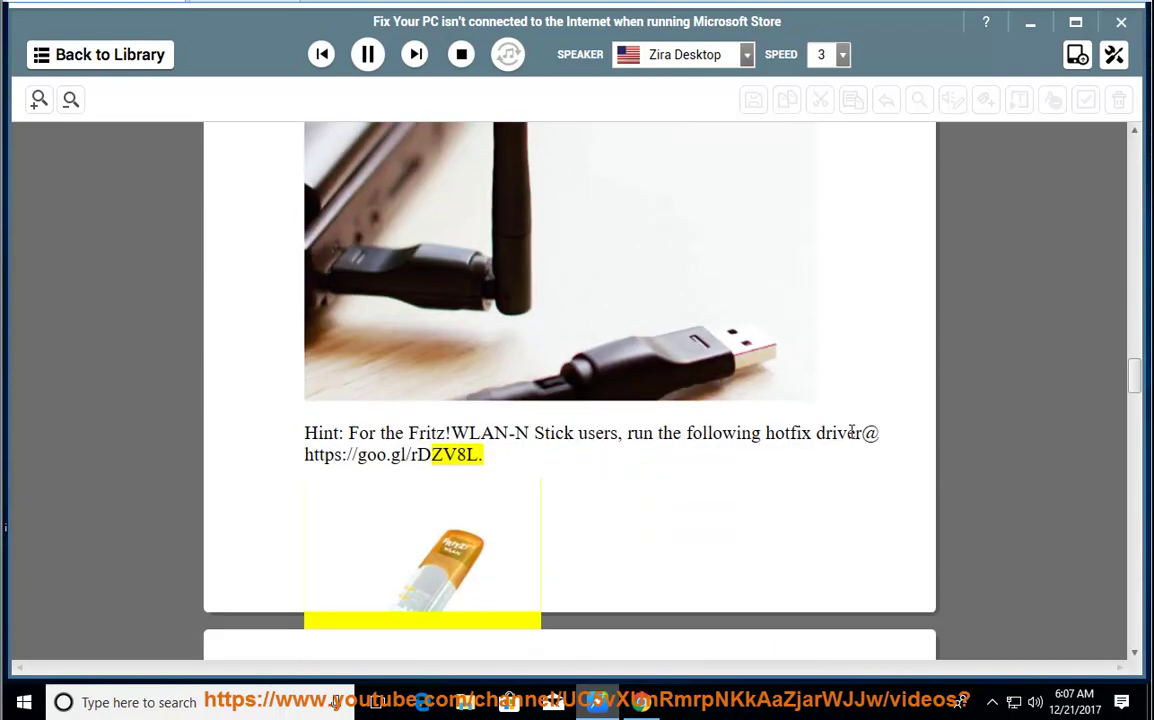
scroll(570, 390, "down", 4)
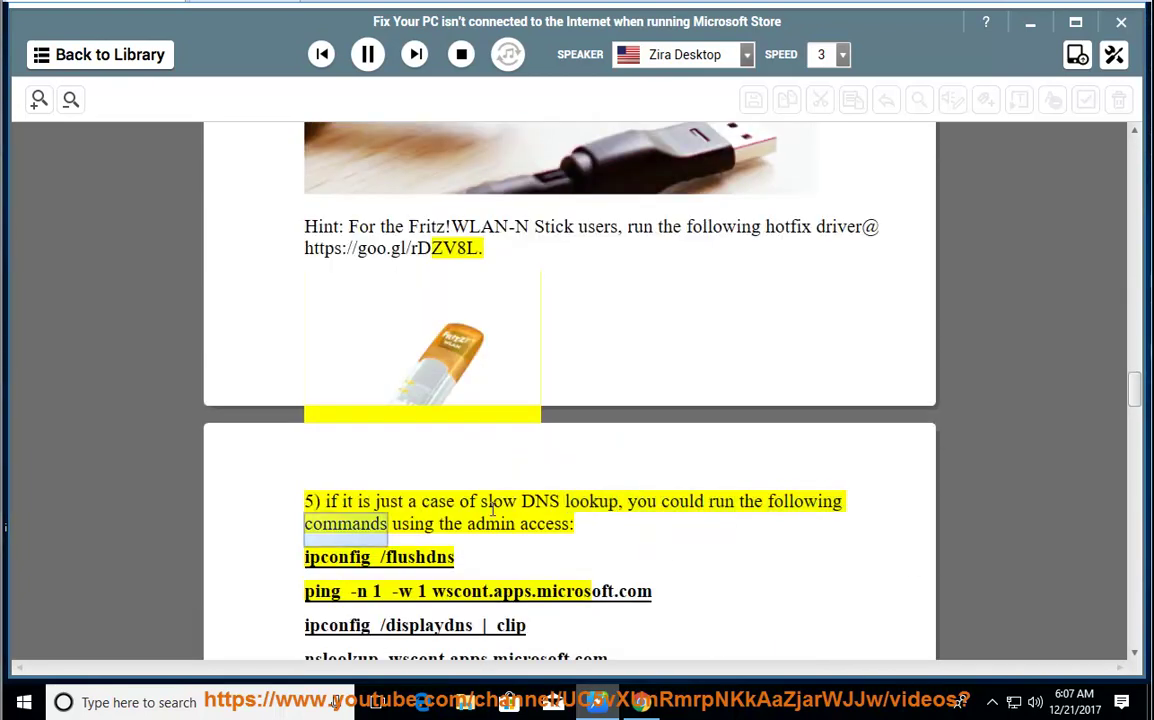
scroll(578, 531, "down", 1)
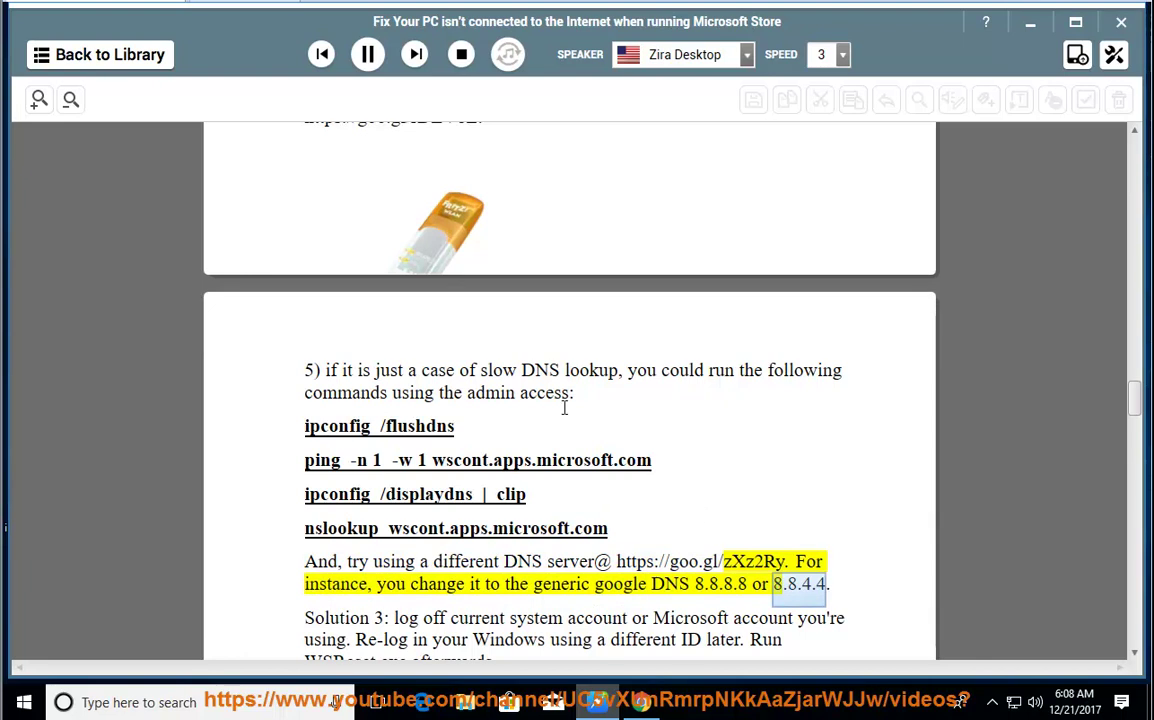
left_click(367, 54)
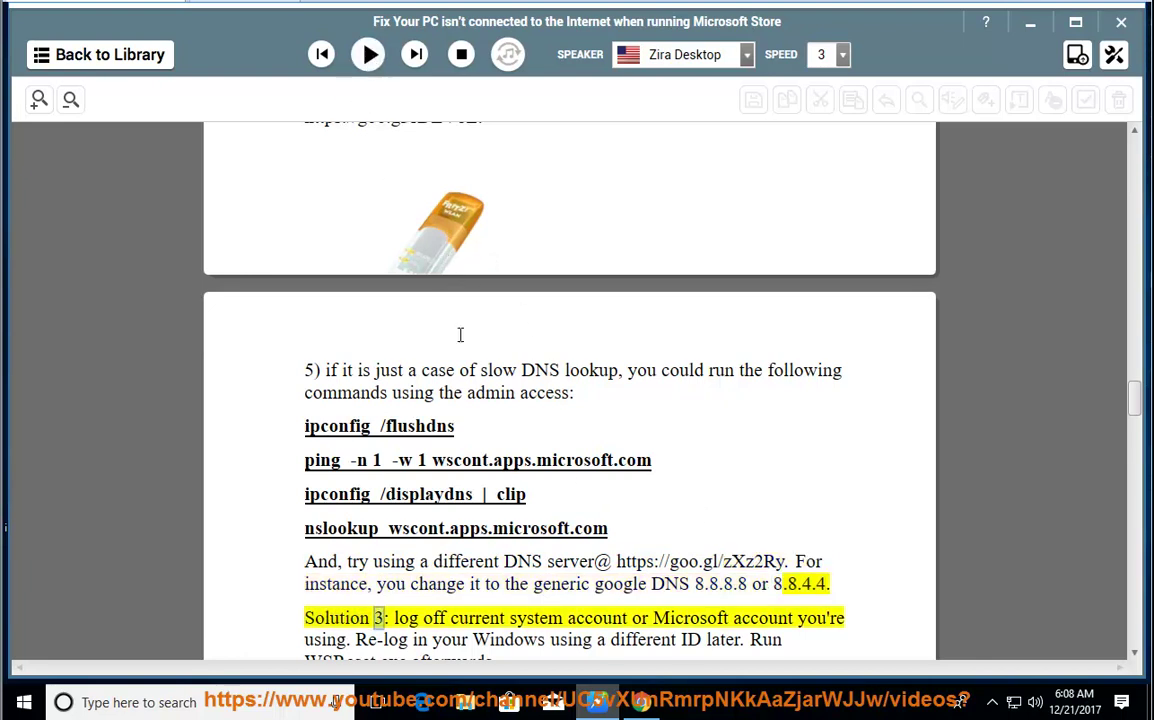
left_click_drag(626, 371, 472, 371)
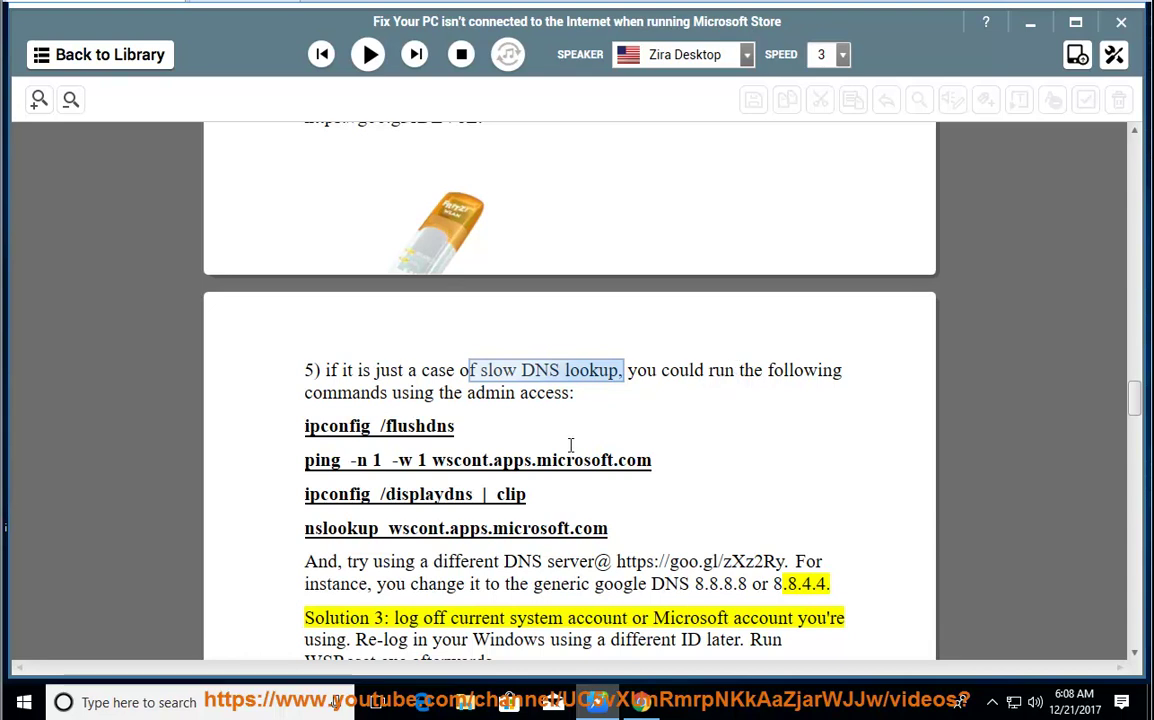
left_click(277, 708)
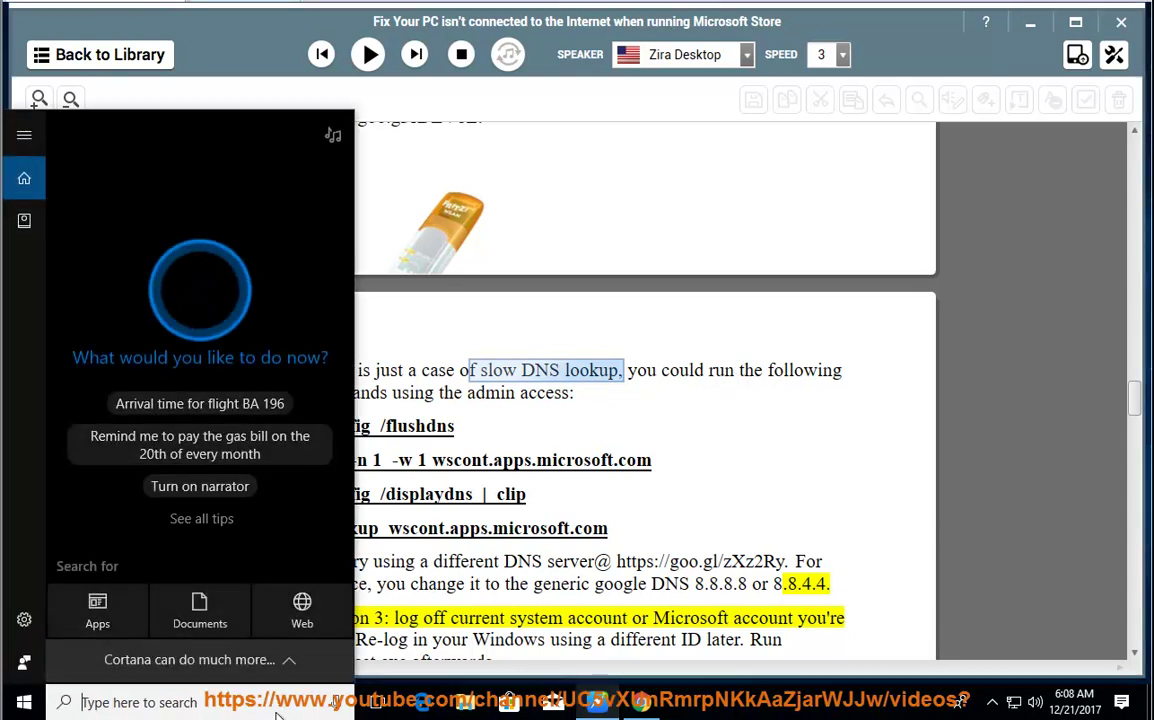
- Launch Command Prompt as administrator from a CMD search and move its window right
type("CMD")
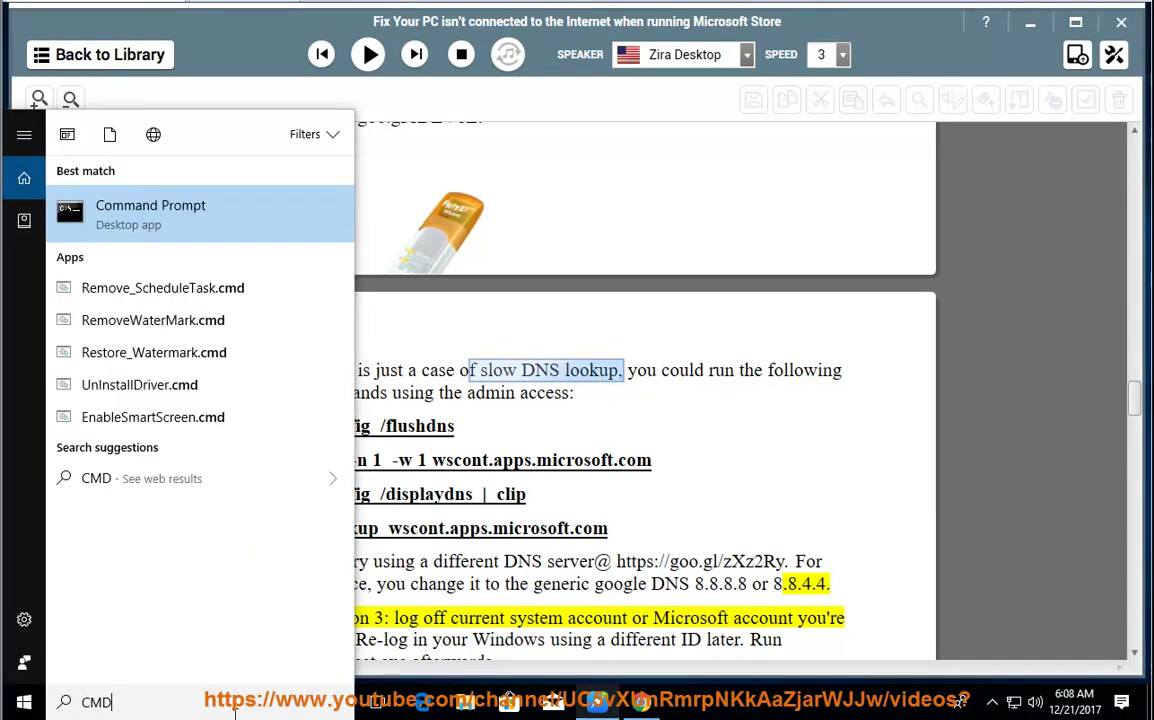
right_click(228, 222)
left_click(250, 233)
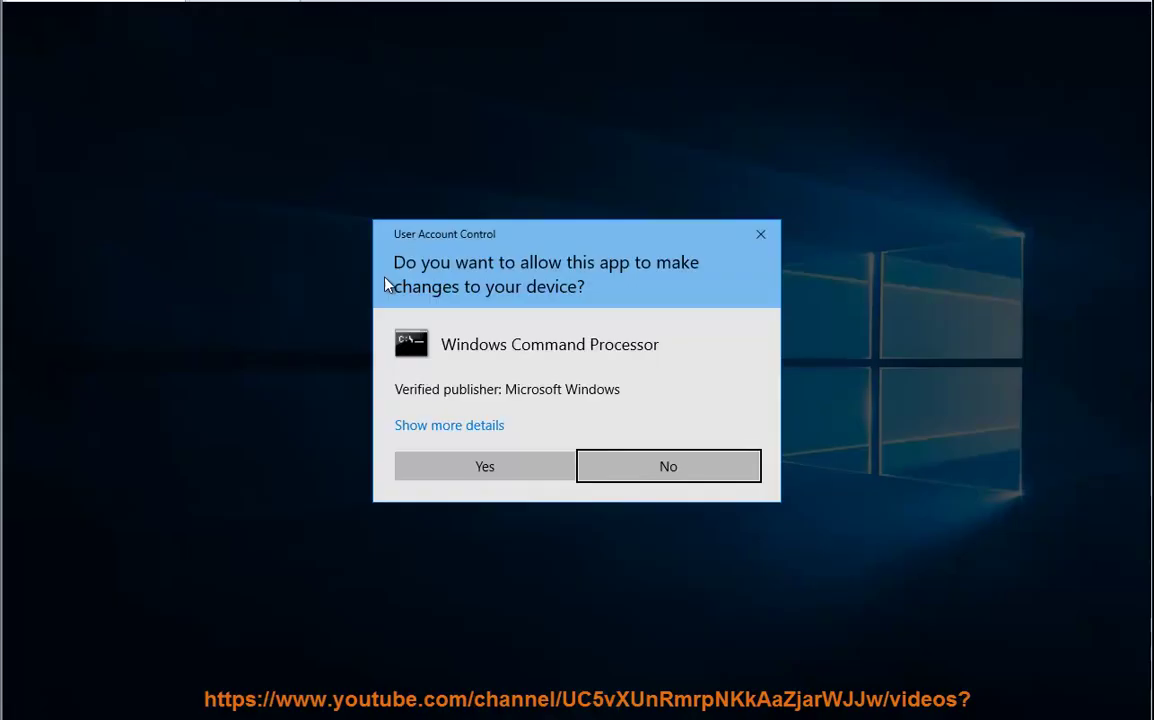
left_click(547, 455)
left_click_drag(491, 80, 931, 195)
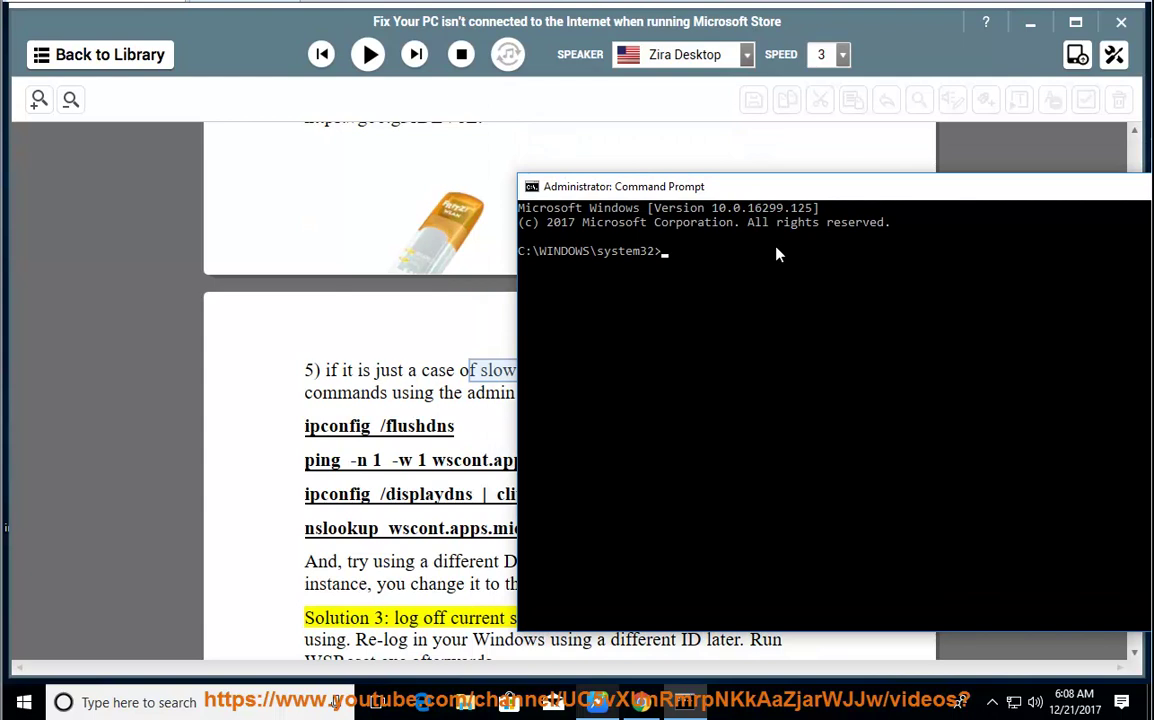
- Type 'IPCONFIG /FLUSHDNS PRESS ENTER NOW...' at the administrator prompt
type("IPCONFIG /FLUSHDNS PRESS ENTER NOW...")
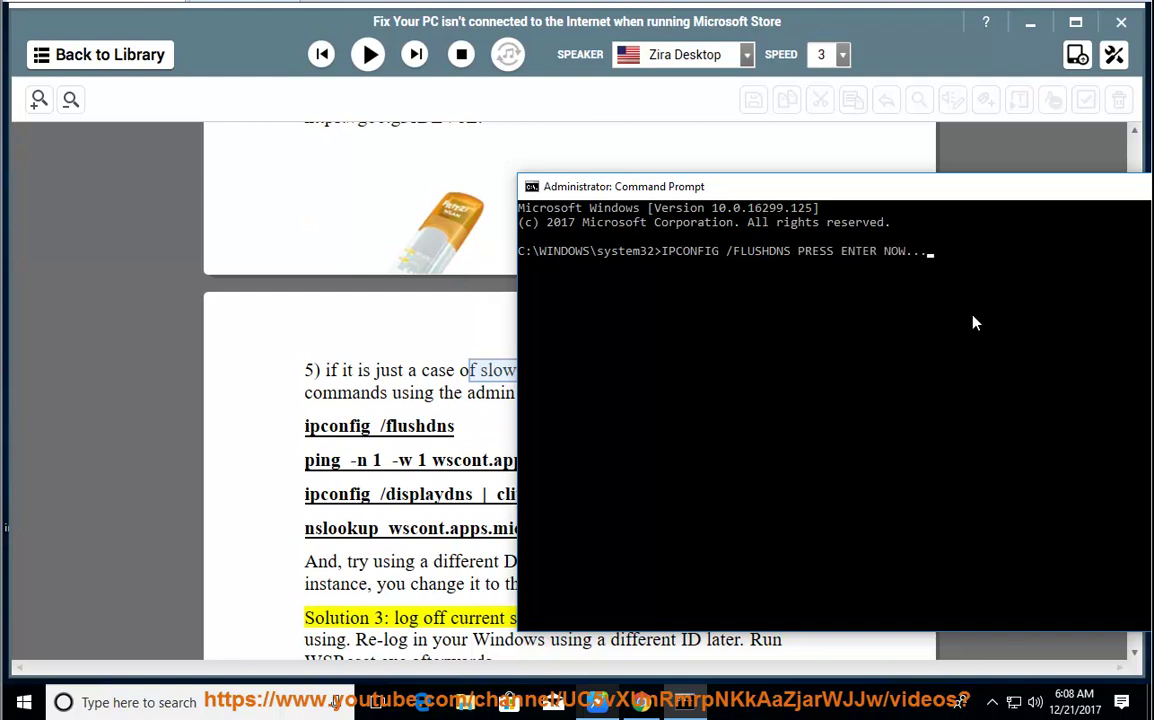
- In the guide, mark the ipconfig /displaydns line and the advice to try a different DNS server
left_click(396, 478)
left_click_drag(654, 462, 526, 494)
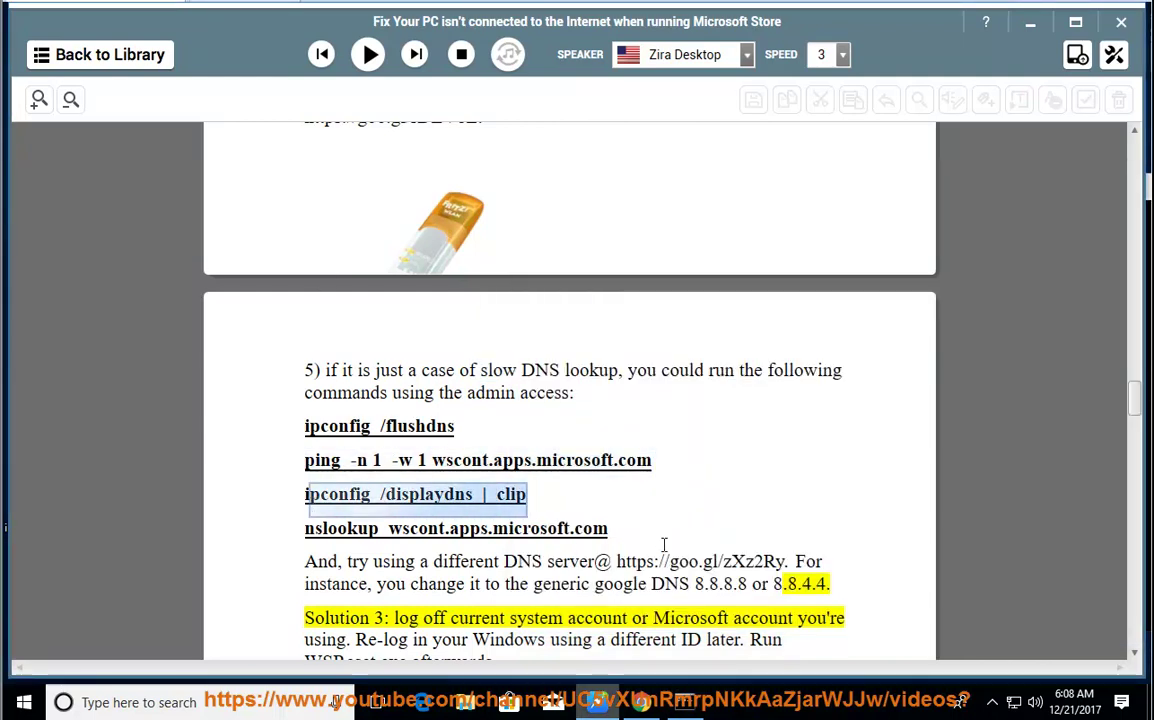
left_click_drag(608, 528, 304, 528)
left_click(415, 561)
left_click_drag(594, 562, 351, 563)
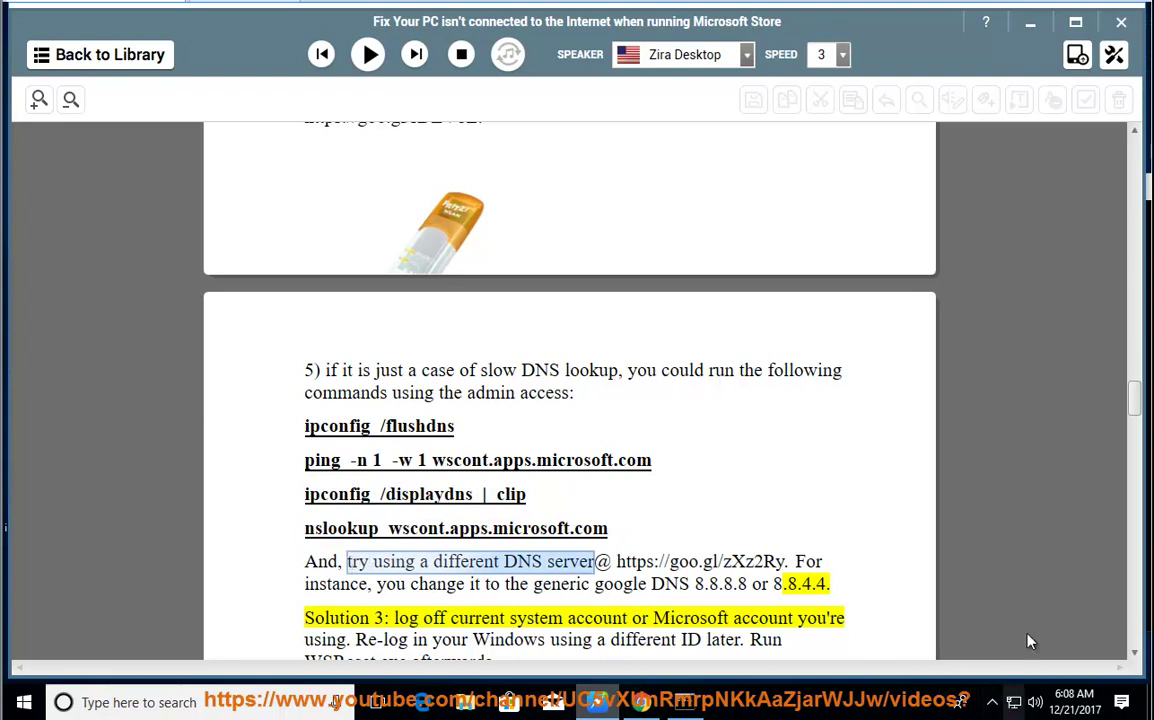
left_click(1022, 28)
- Close the command prompt and open Ethernet0's properties through Control Panel's Network and Sharing Center
double_click(35, 225)
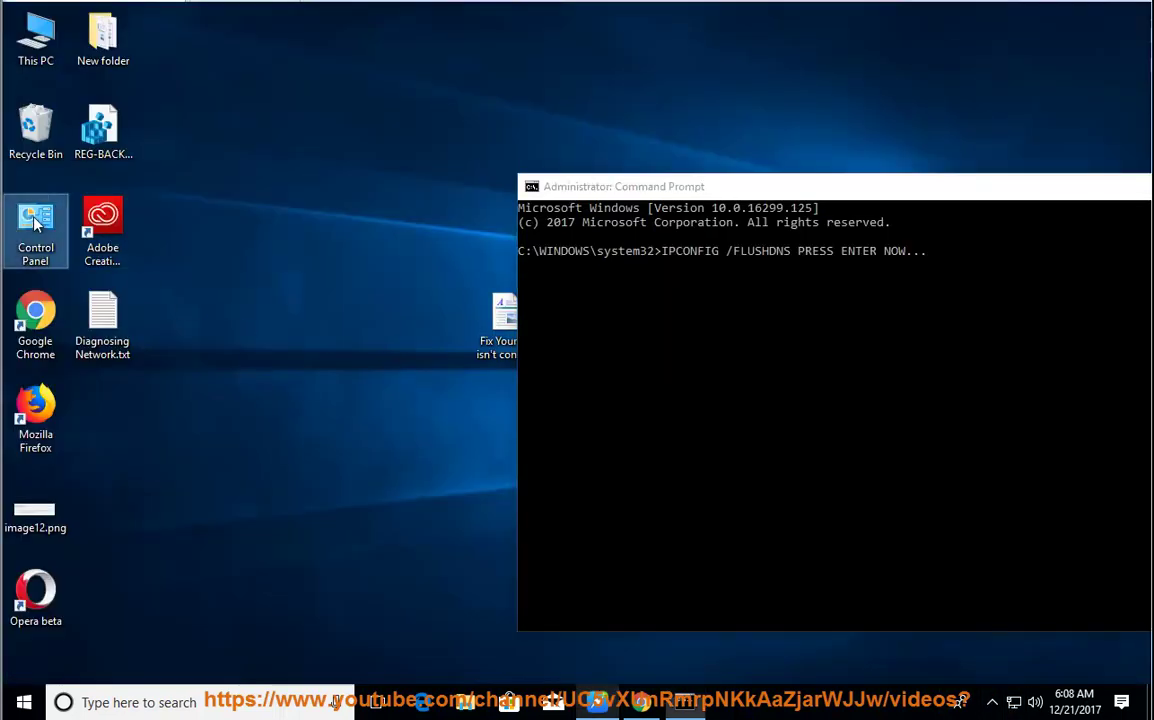
left_click(1097, 190)
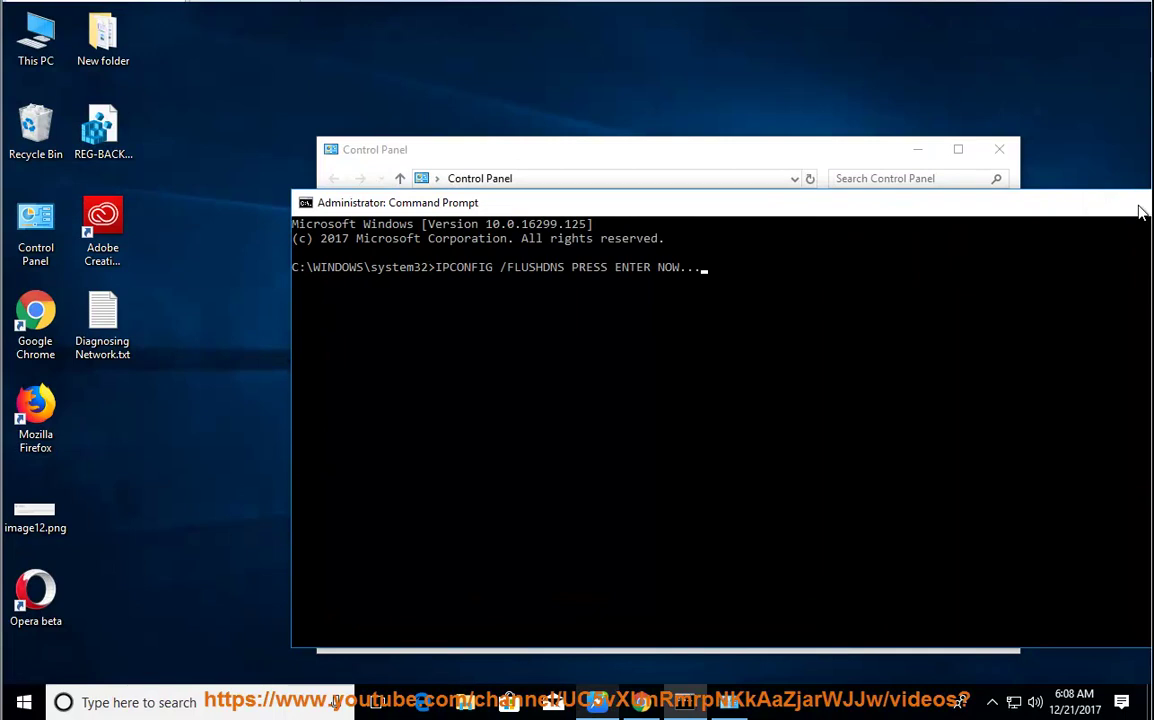
left_click(1136, 198)
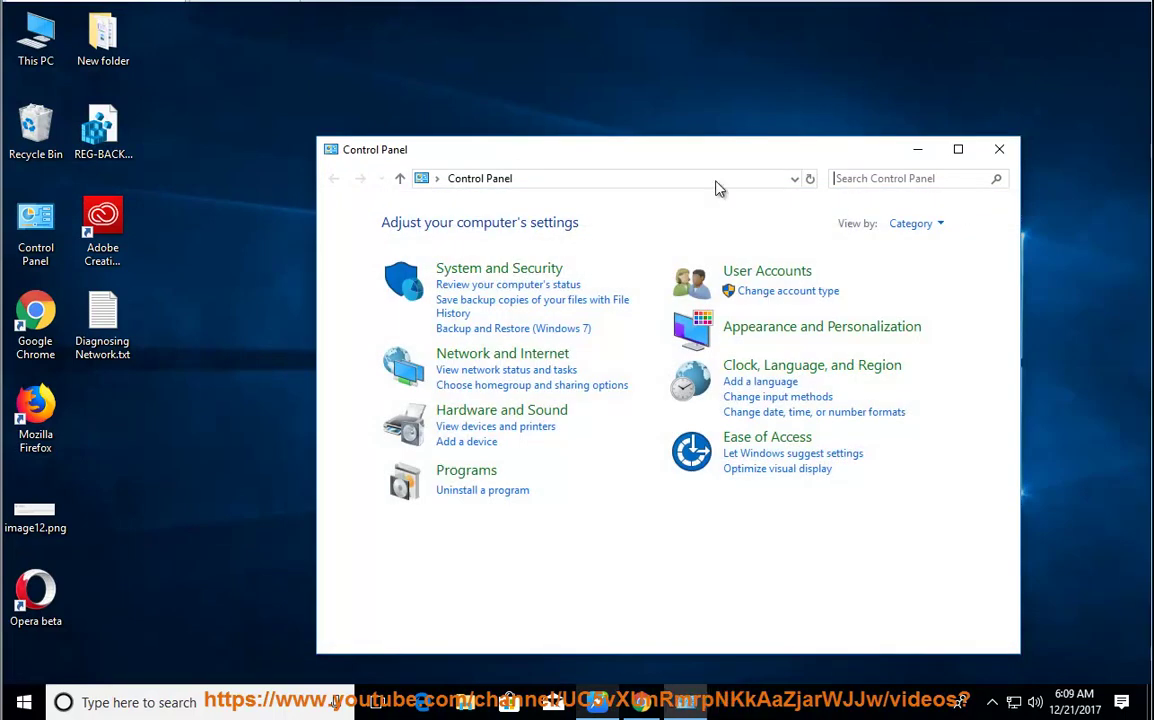
left_click(546, 181)
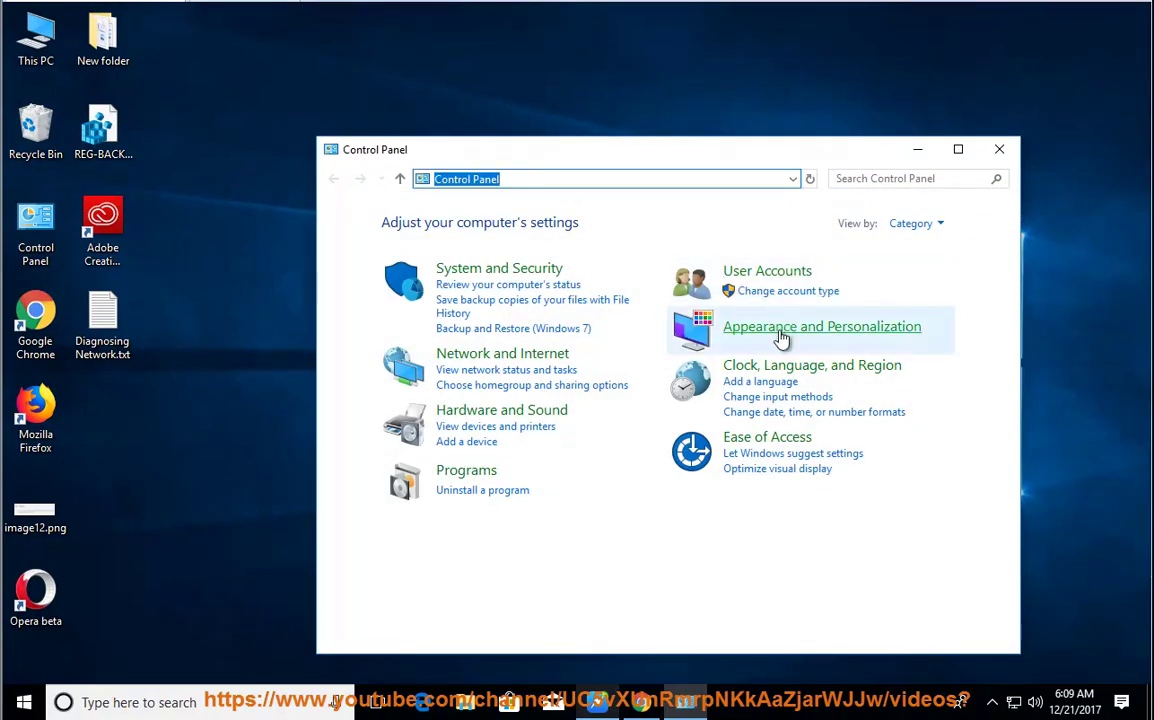
left_click(488, 356)
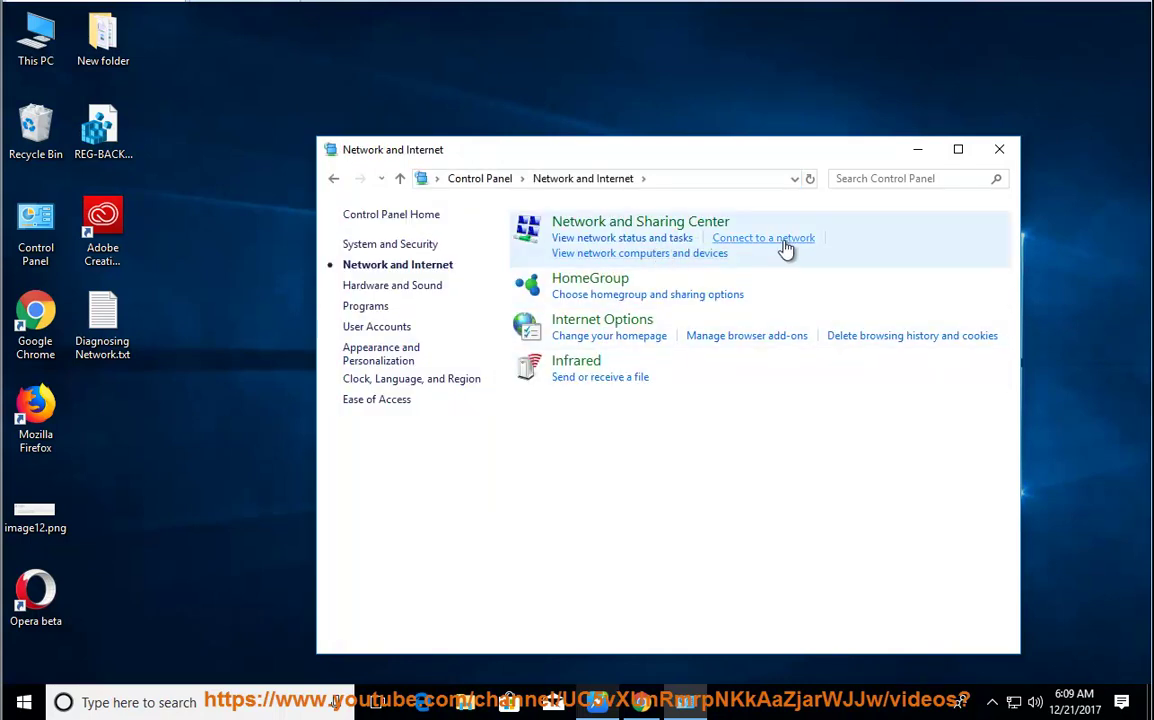
left_click(624, 240)
left_click(721, 180)
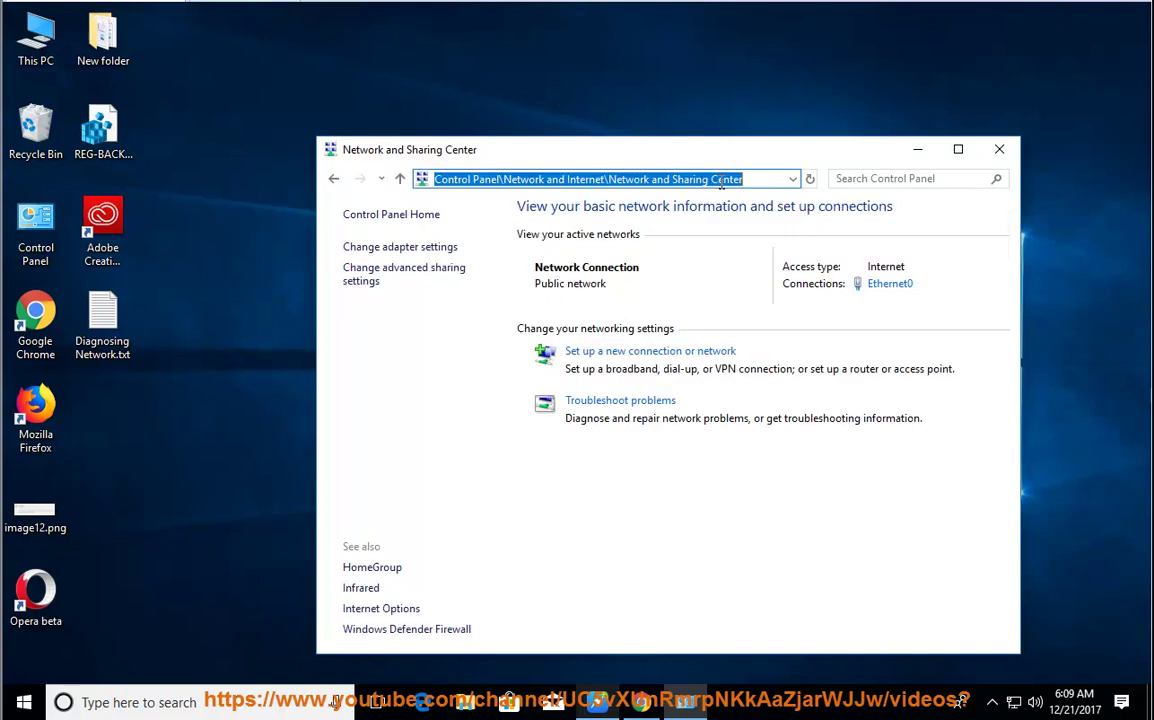
left_click(887, 285)
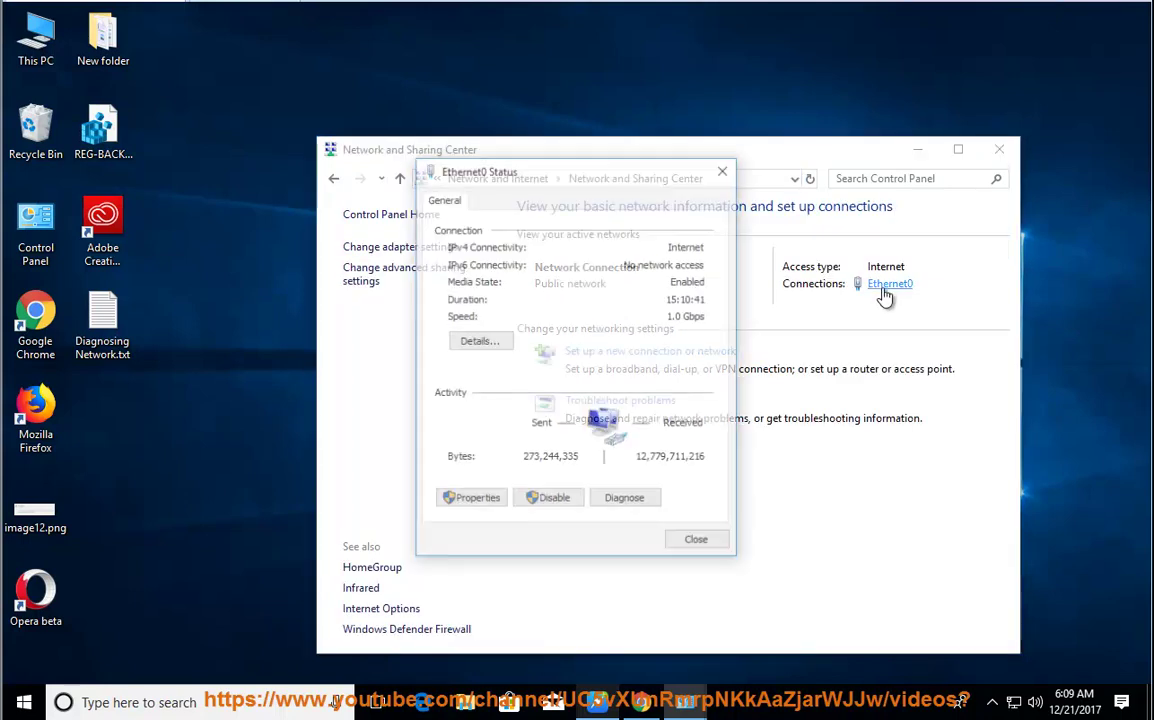
left_click(486, 500)
left_click_drag(592, 200, 912, 185)
- Set Ethernet0's IPv4 to use a manually entered preferred DNS server address
left_click(860, 362)
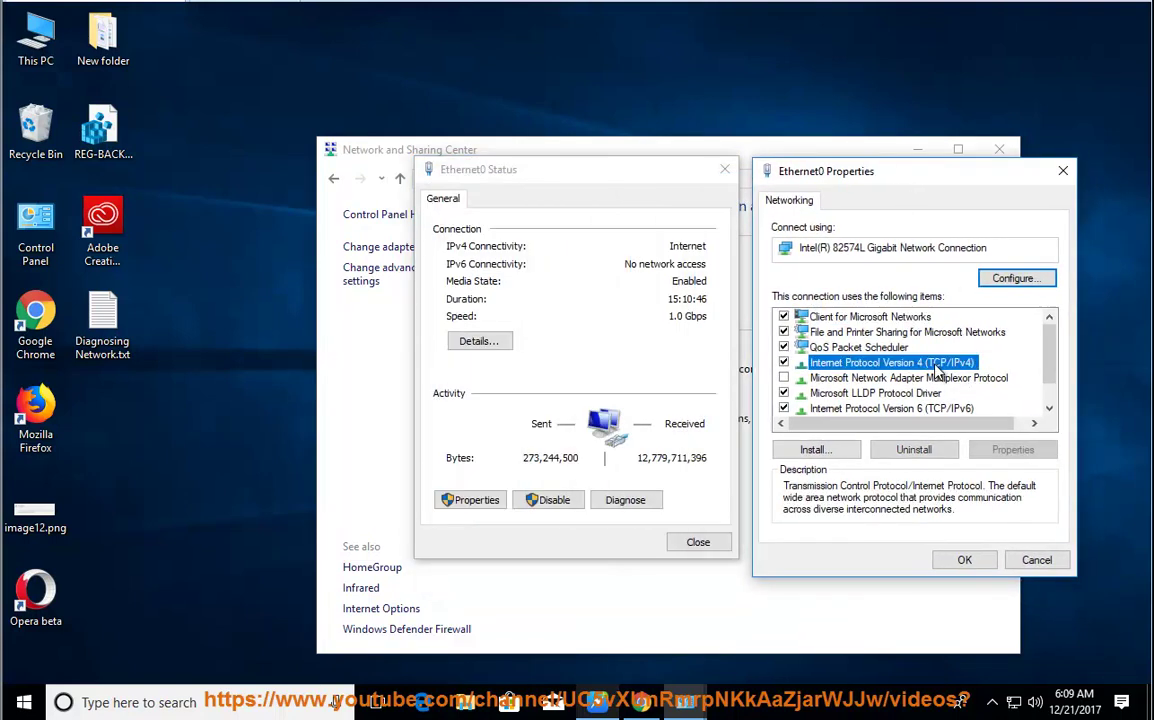
left_click(1012, 450)
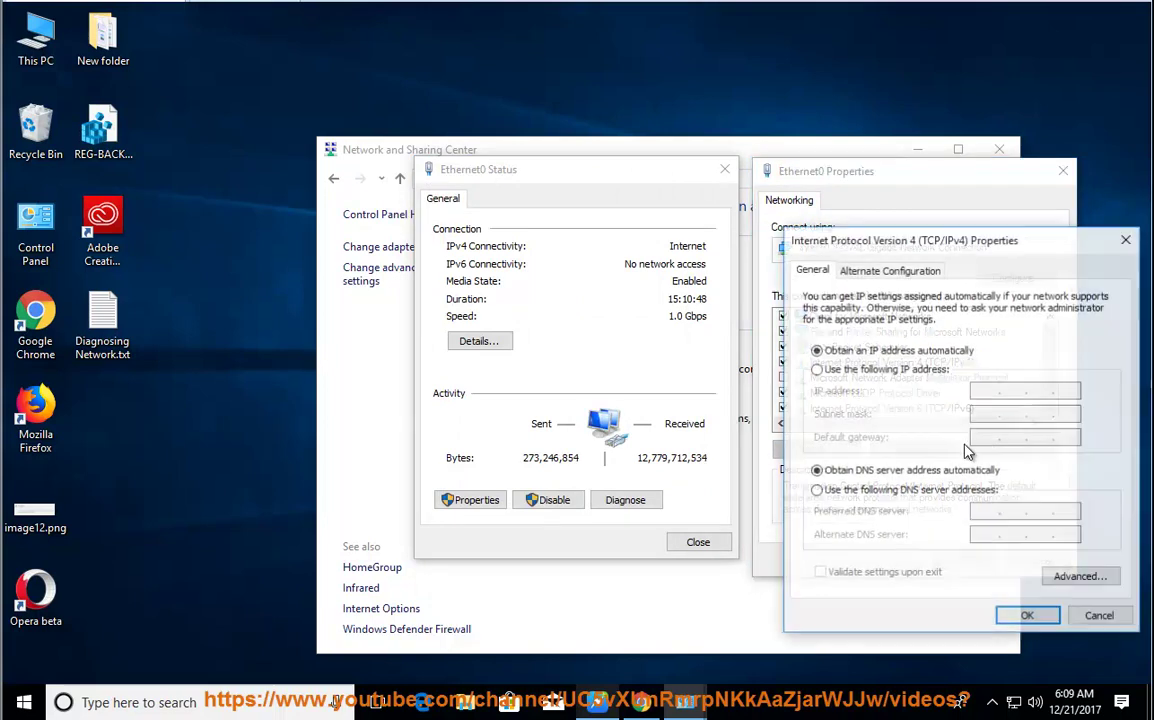
left_click(892, 493)
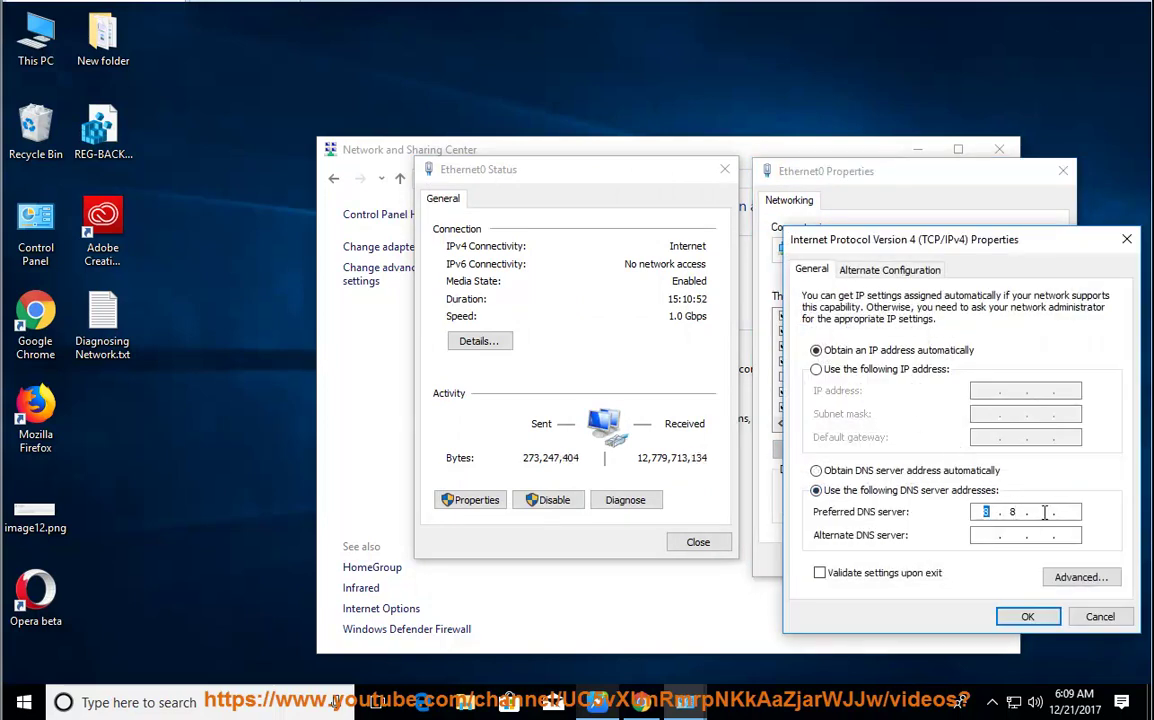
left_click(1070, 512)
left_click(1028, 617)
- Close the Ethernet0 windows, minimize Network and Sharing Center, and set the guide's reading start point
left_click(1032, 560)
left_click(700, 542)
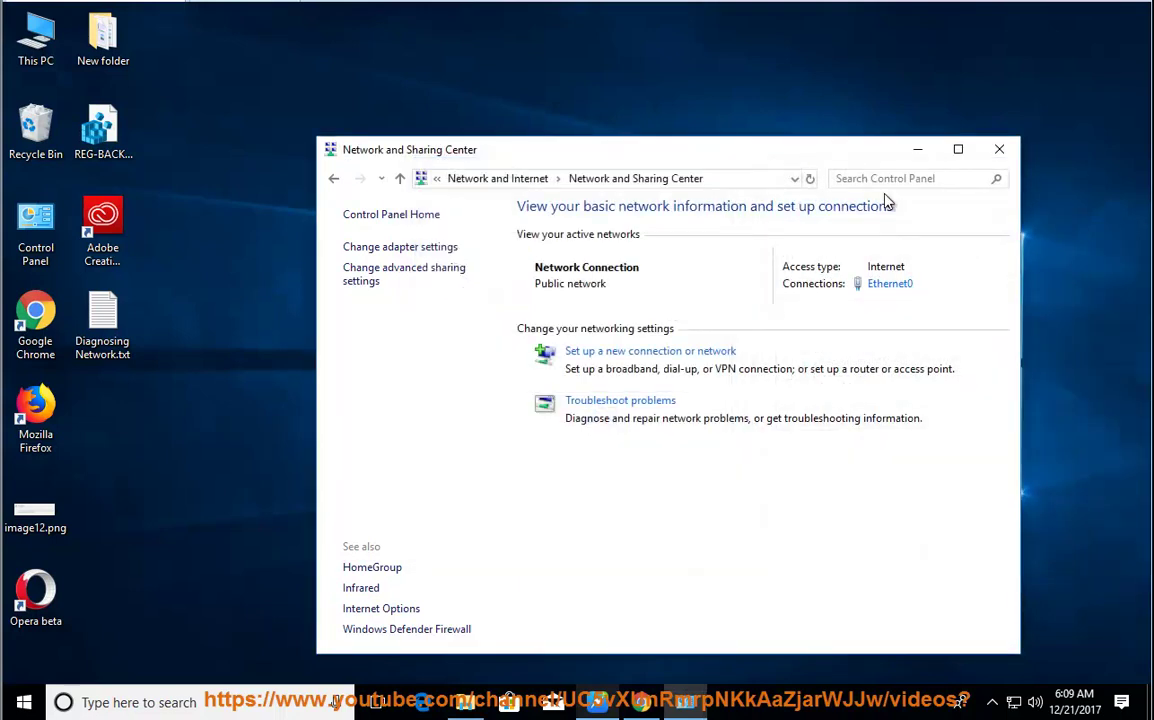
left_click(917, 149)
left_click(597, 702)
left_click(598, 530)
- Read the guide aloud, stop at 'Run the network troubleshooter', and highlight that tip
key("space")
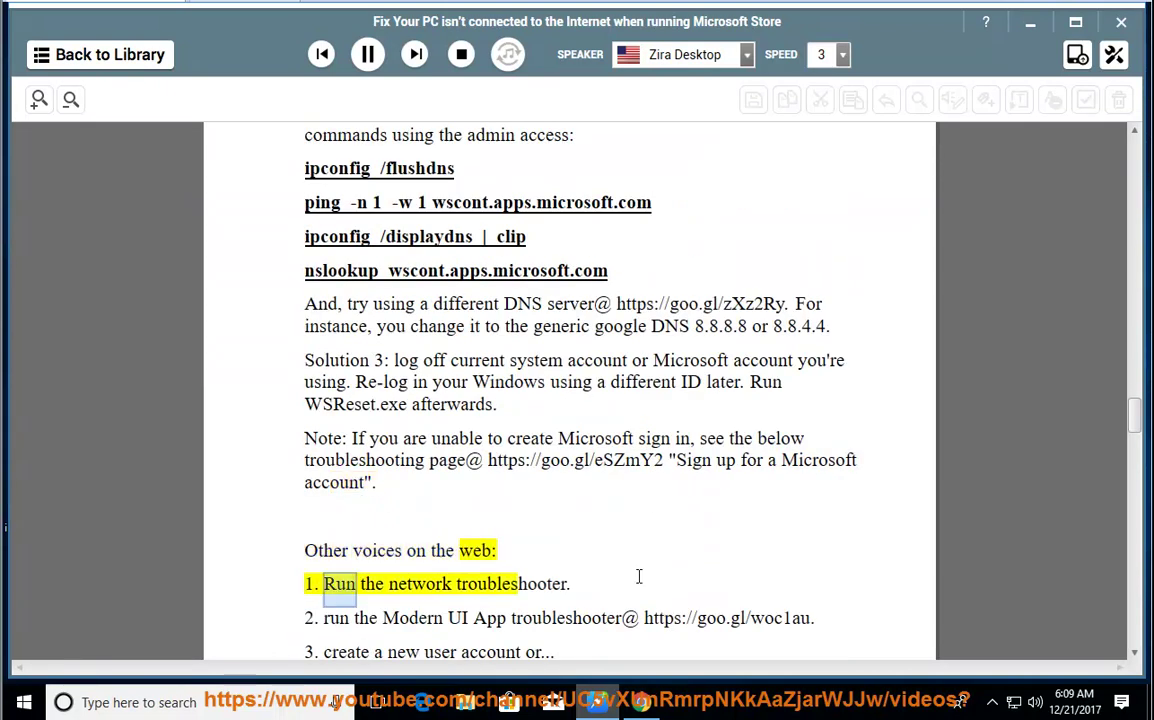
left_click(367, 54)
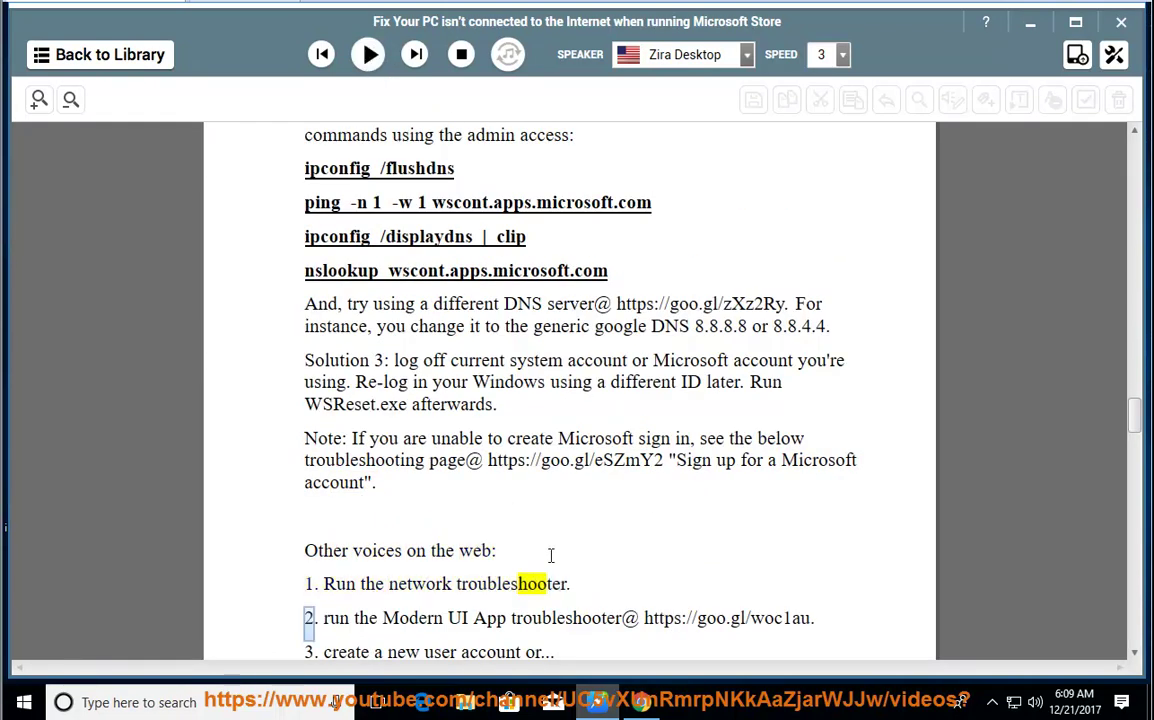
left_click_drag(580, 582, 325, 586)
- Launch the Network Adapter troubleshooter from Control Panel's 'TR' search and View all list, cancel it, and return to the guide
left_click(1030, 21)
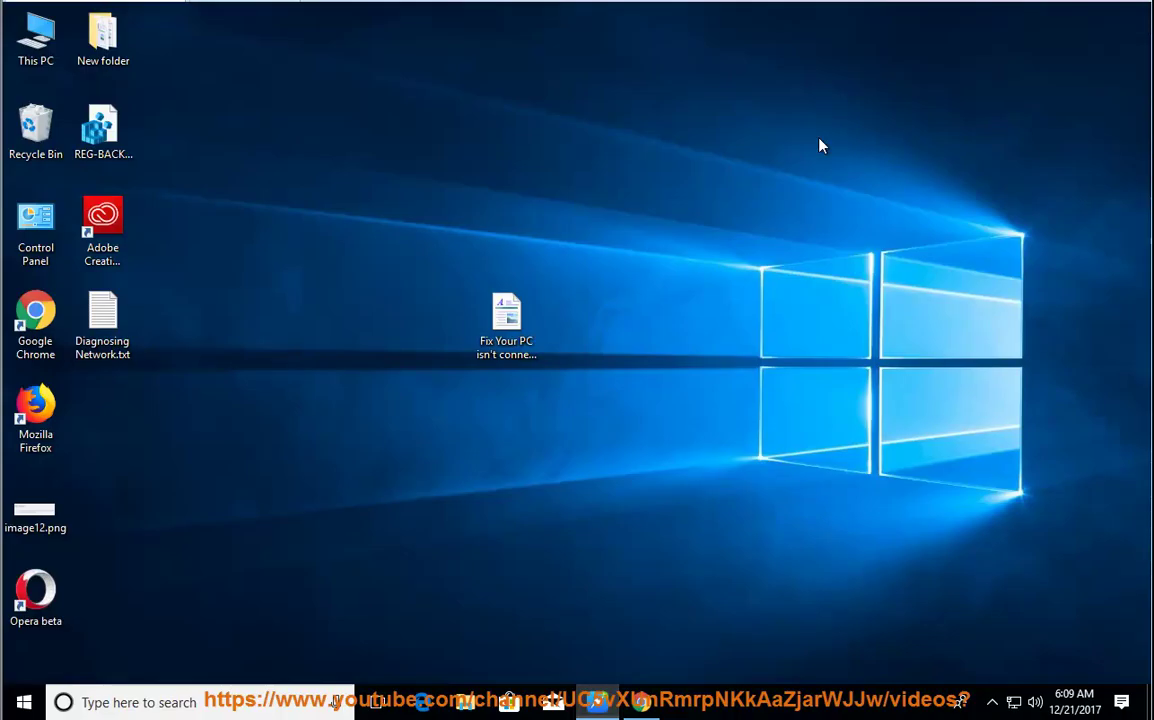
double_click(36, 228)
left_click(903, 181)
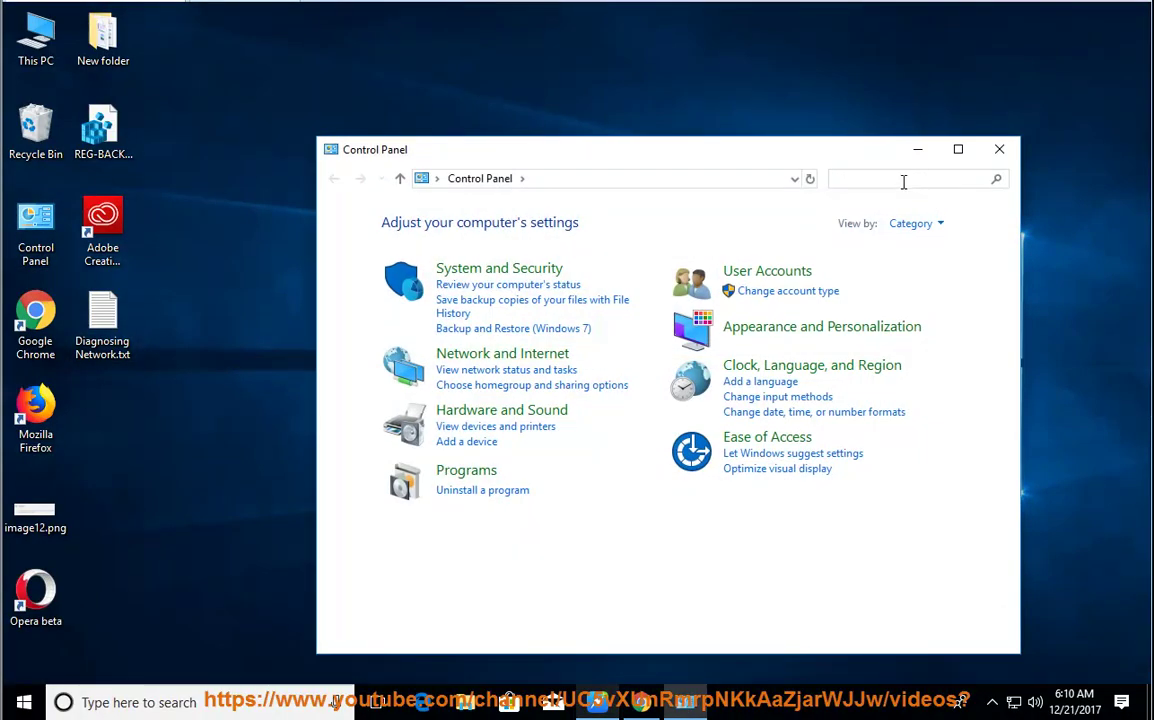
type("TR")
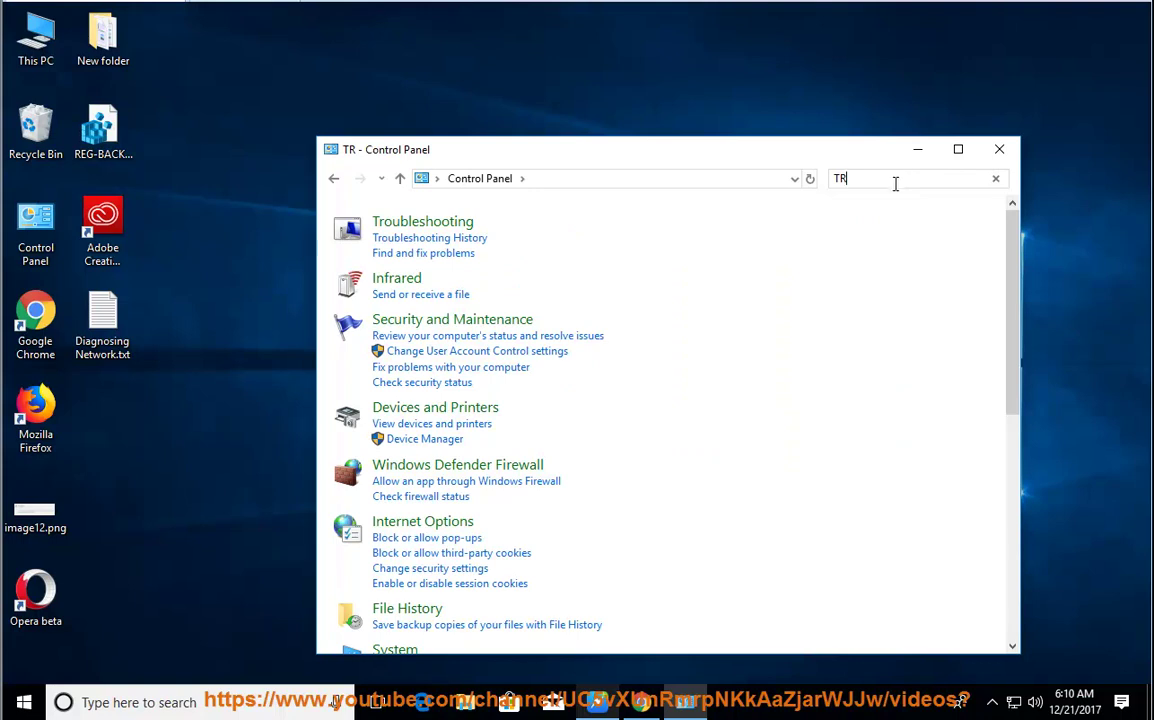
left_click(468, 226)
left_click(360, 248)
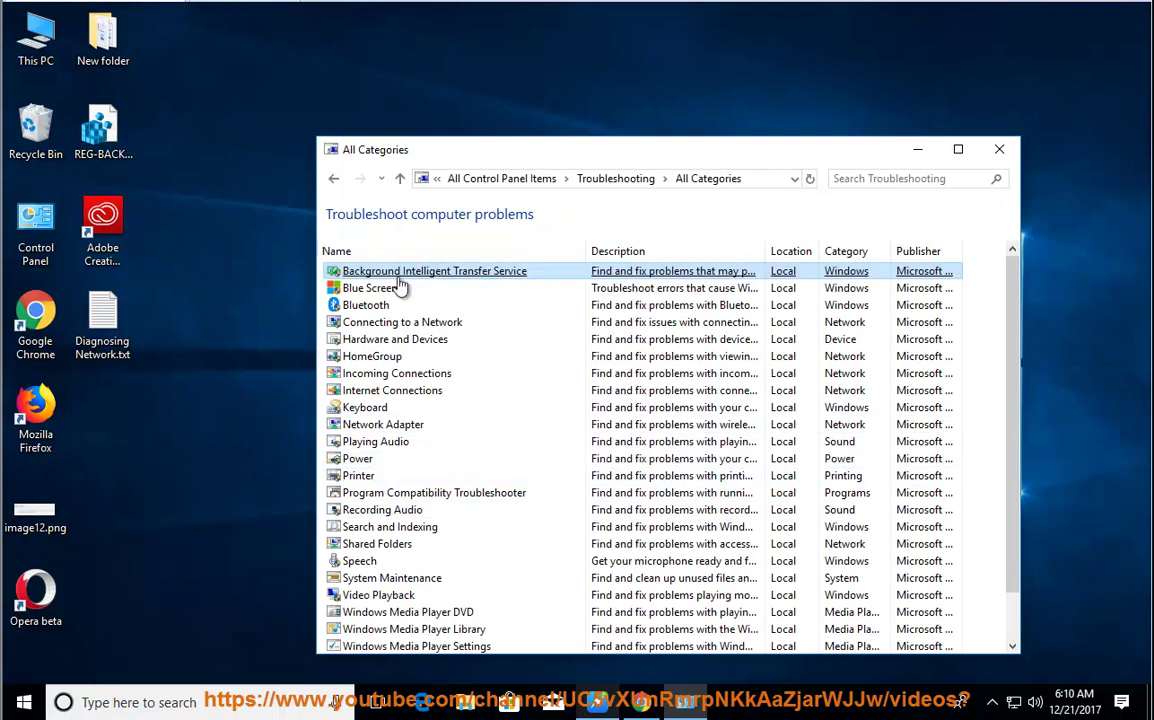
left_click(413, 430)
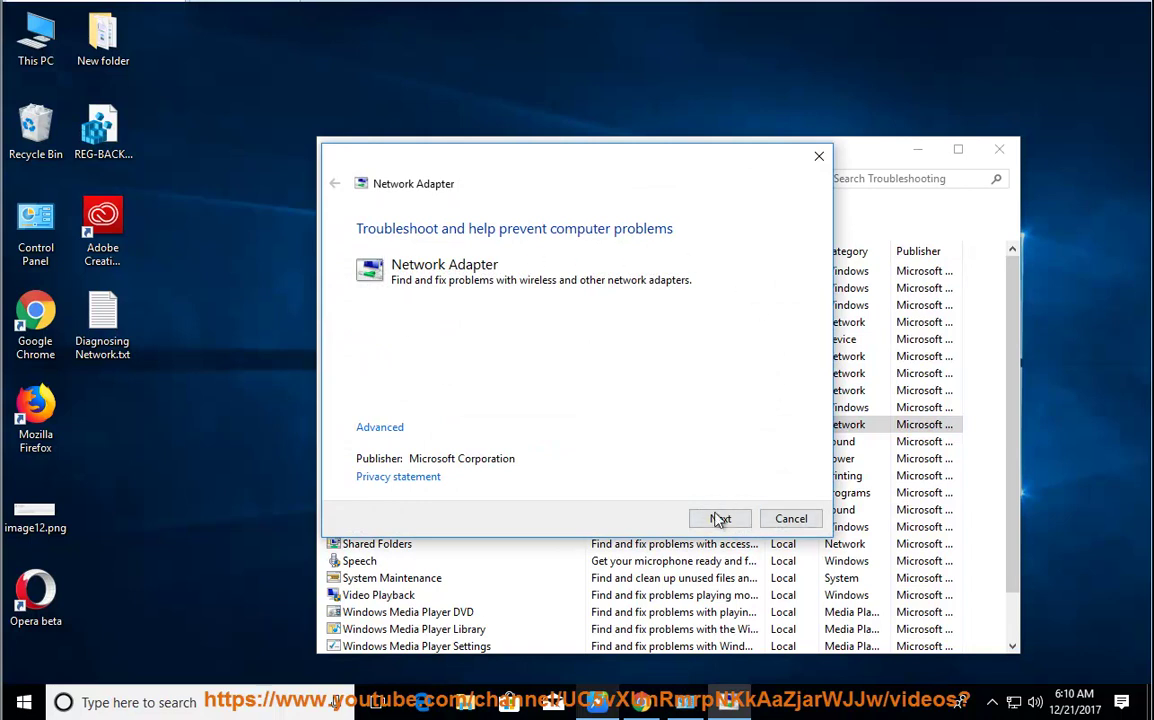
left_click(812, 524)
left_click(999, 148)
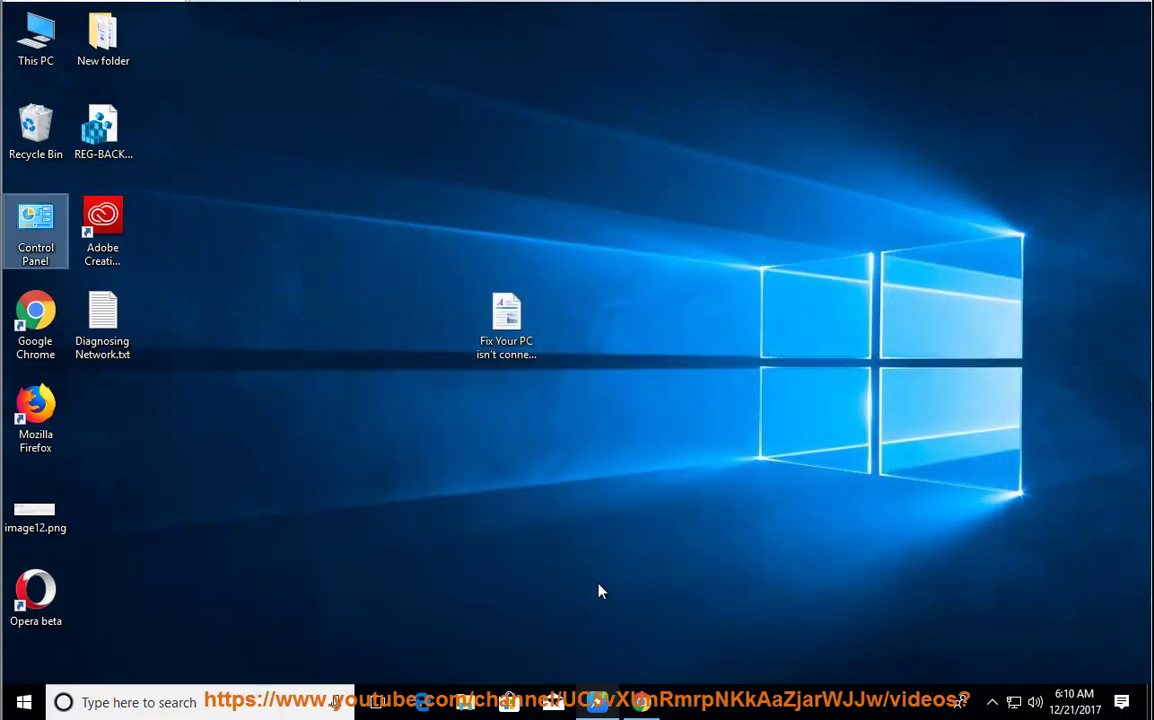
left_click(597, 706)
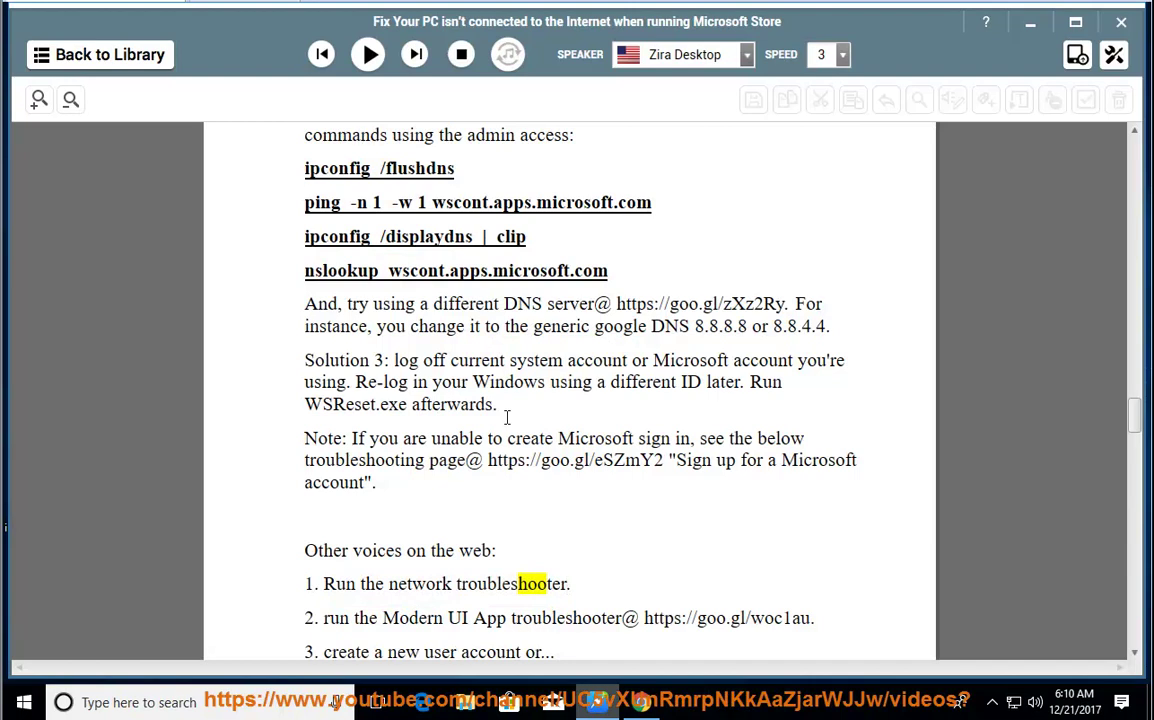
- Resume reading through the troubleshooter and registry-export tips, pausing to mark 'create a new user account'
left_click(368, 54)
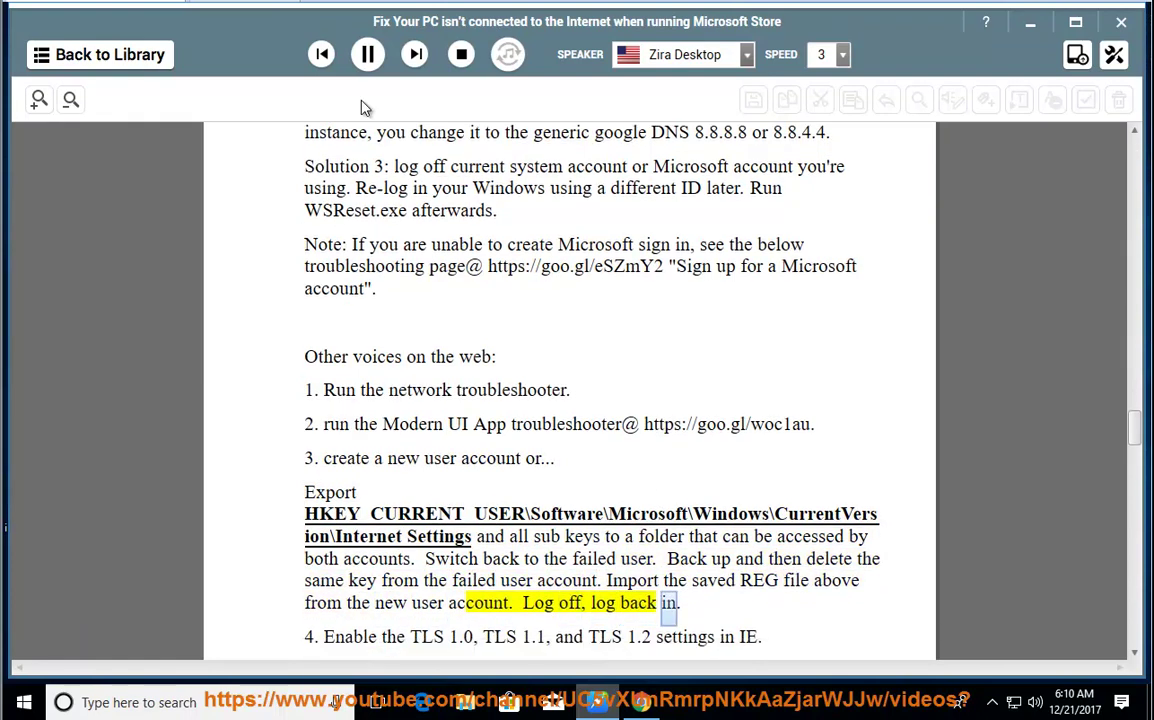
left_click(368, 54)
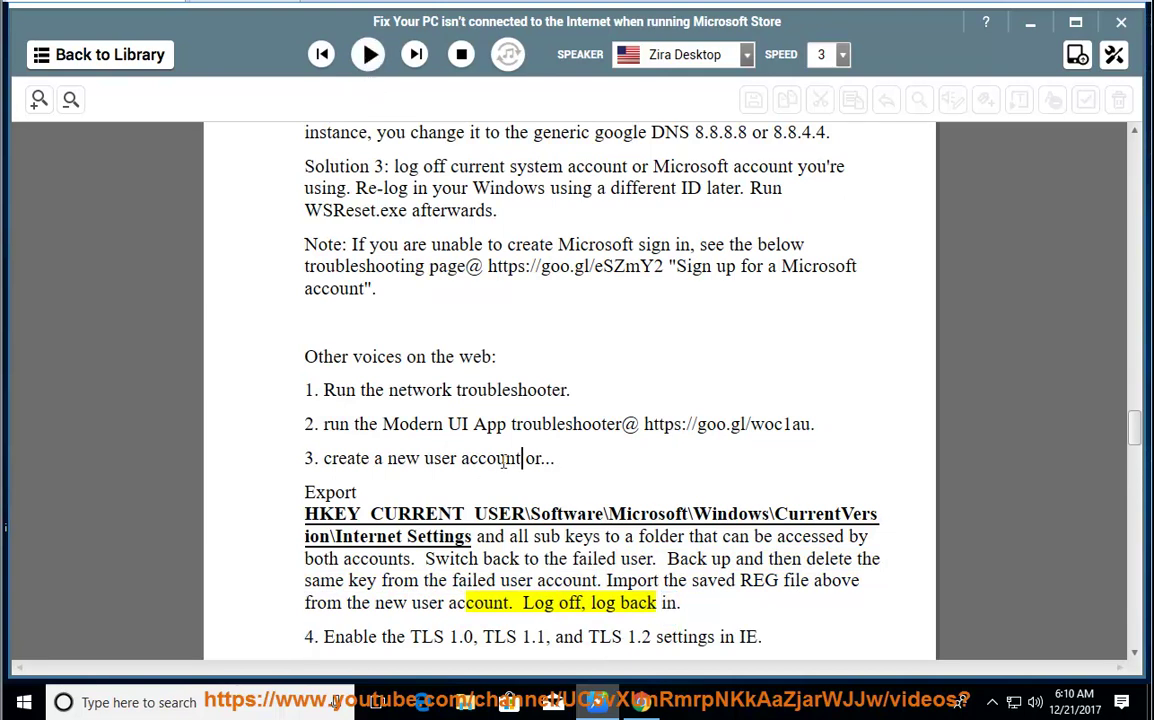
left_click_drag(521, 458, 327, 458)
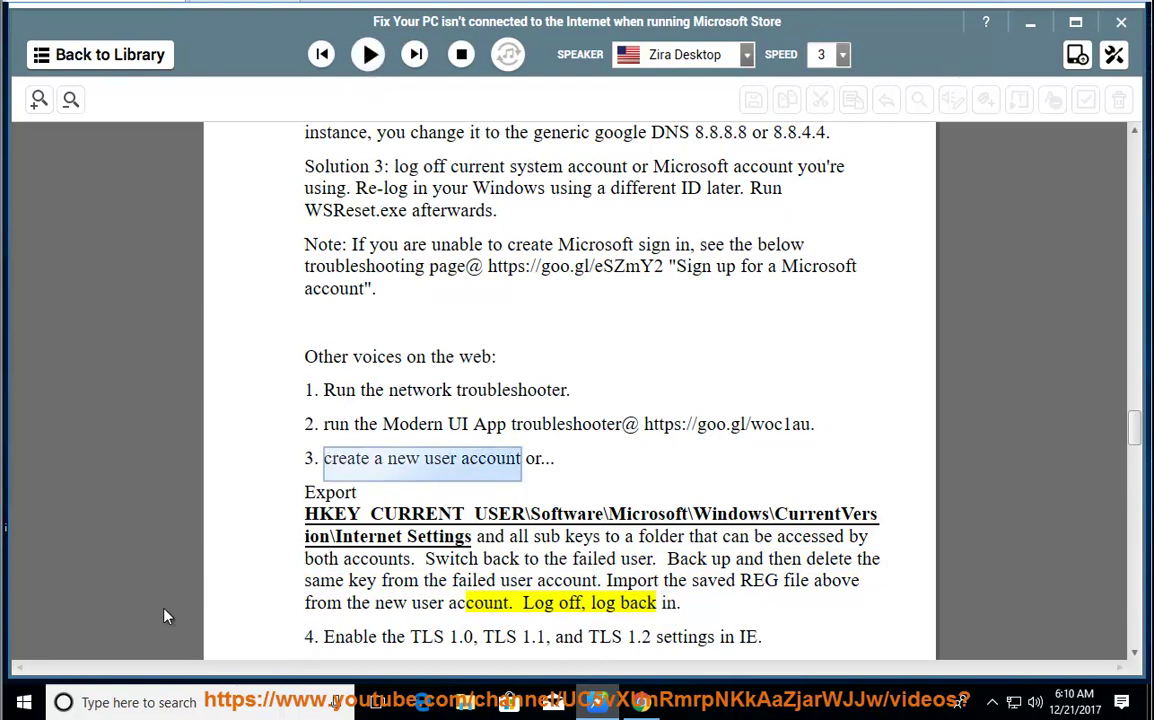
left_click(24, 702)
left_click(21, 622)
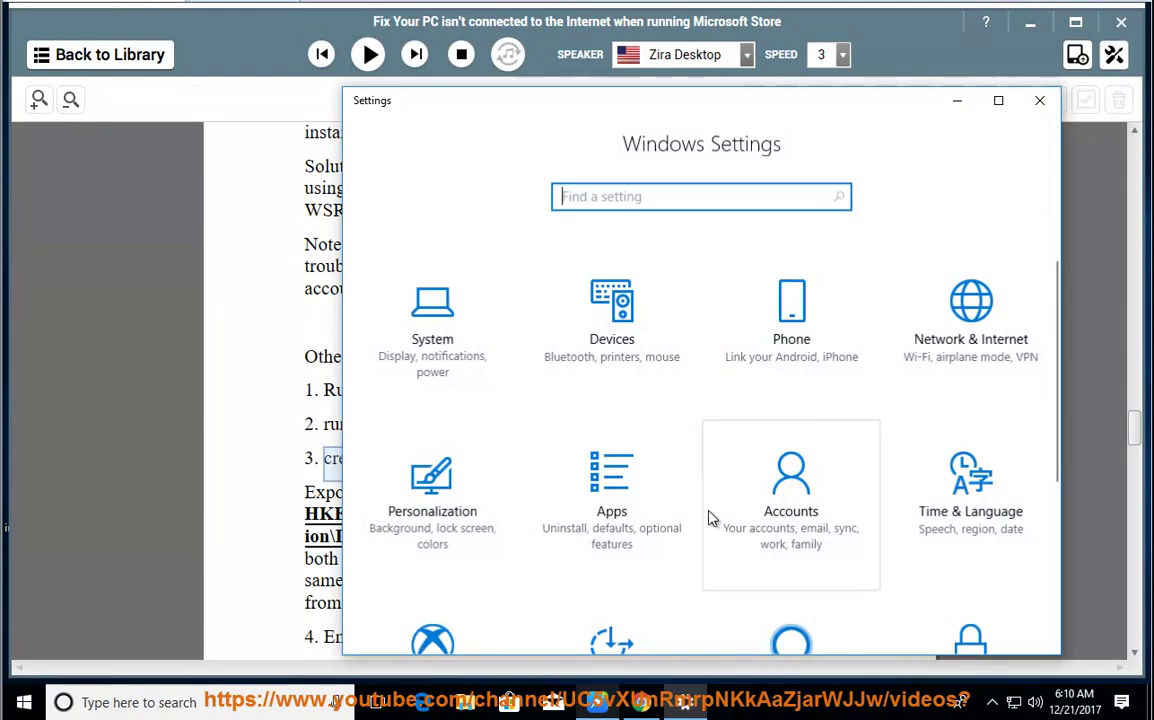
left_click(793, 495)
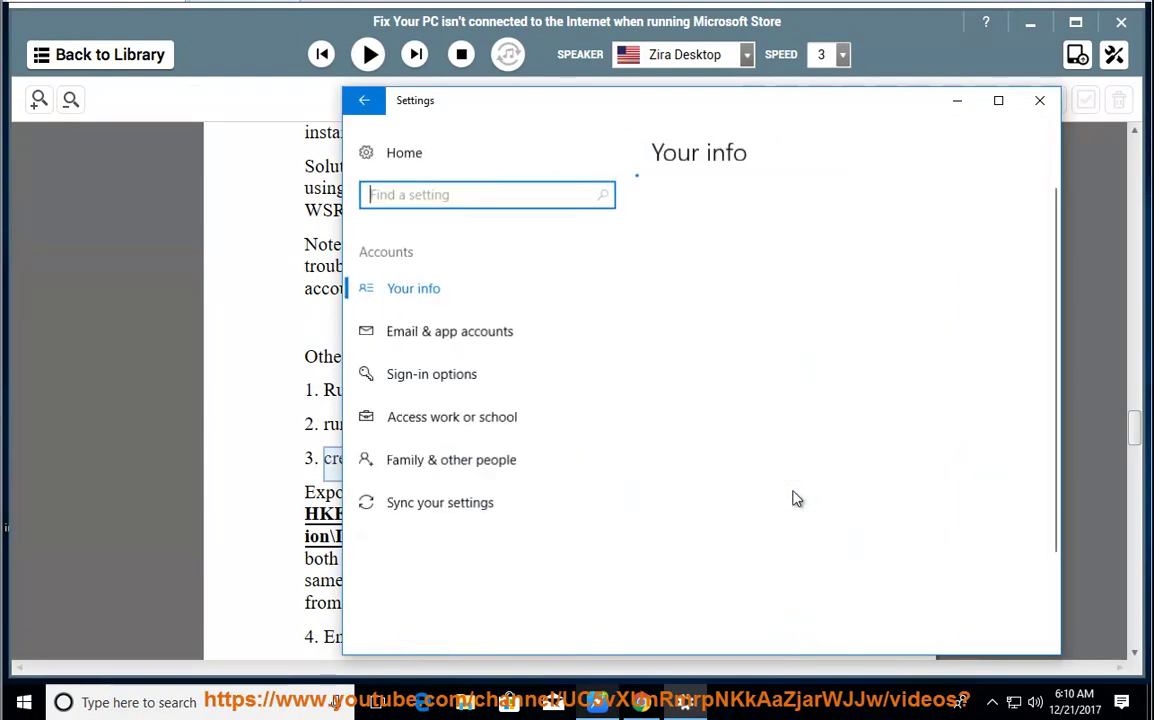
left_click(455, 466)
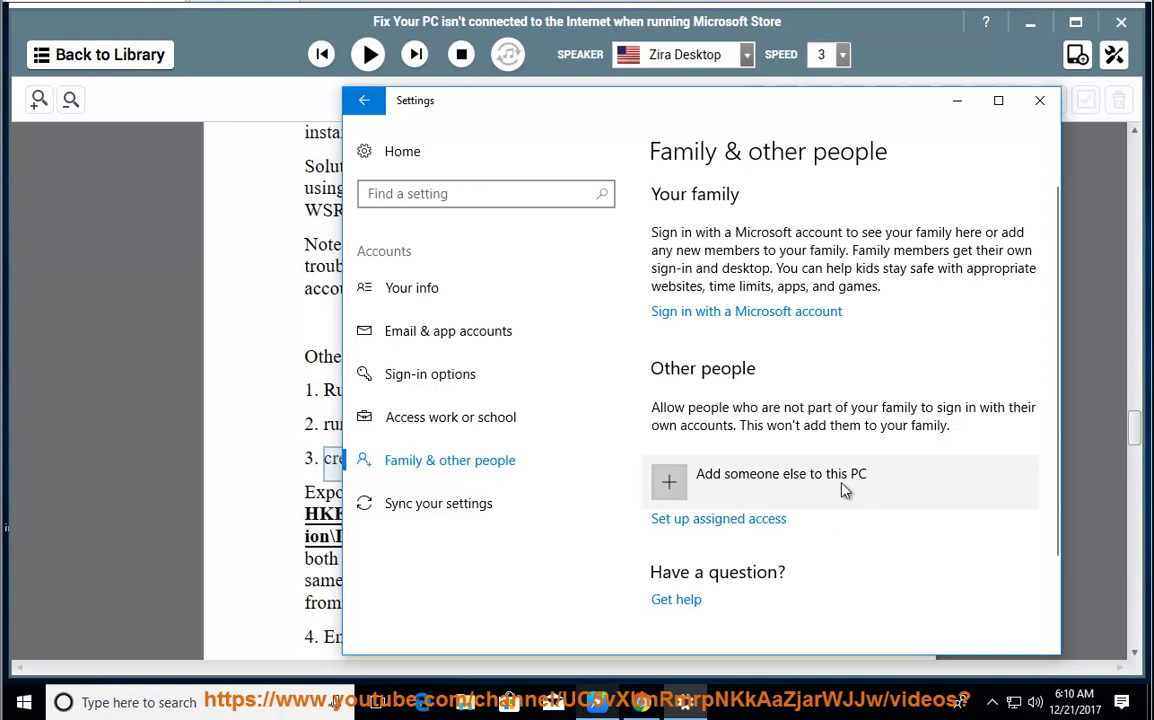
left_click(1040, 100)
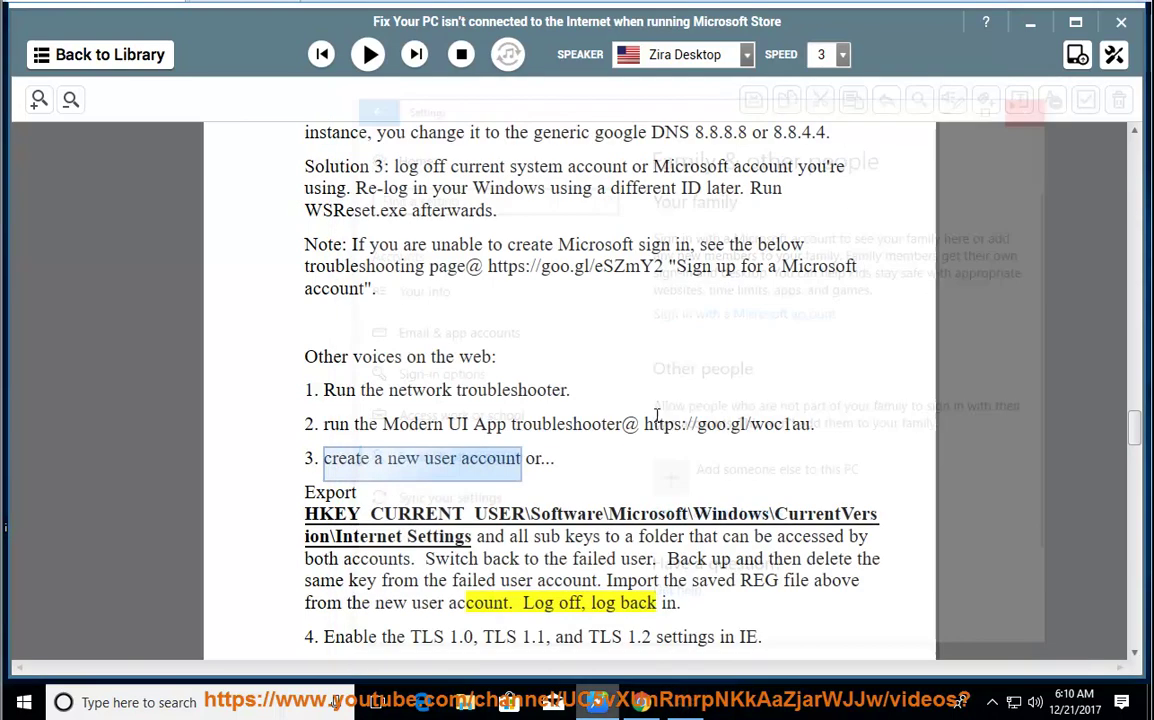
- Copy the HKEY_CURRENT_USER Internet Settings path from the guide and launch Registry Editor
left_click_drag(470, 537, 306, 516)
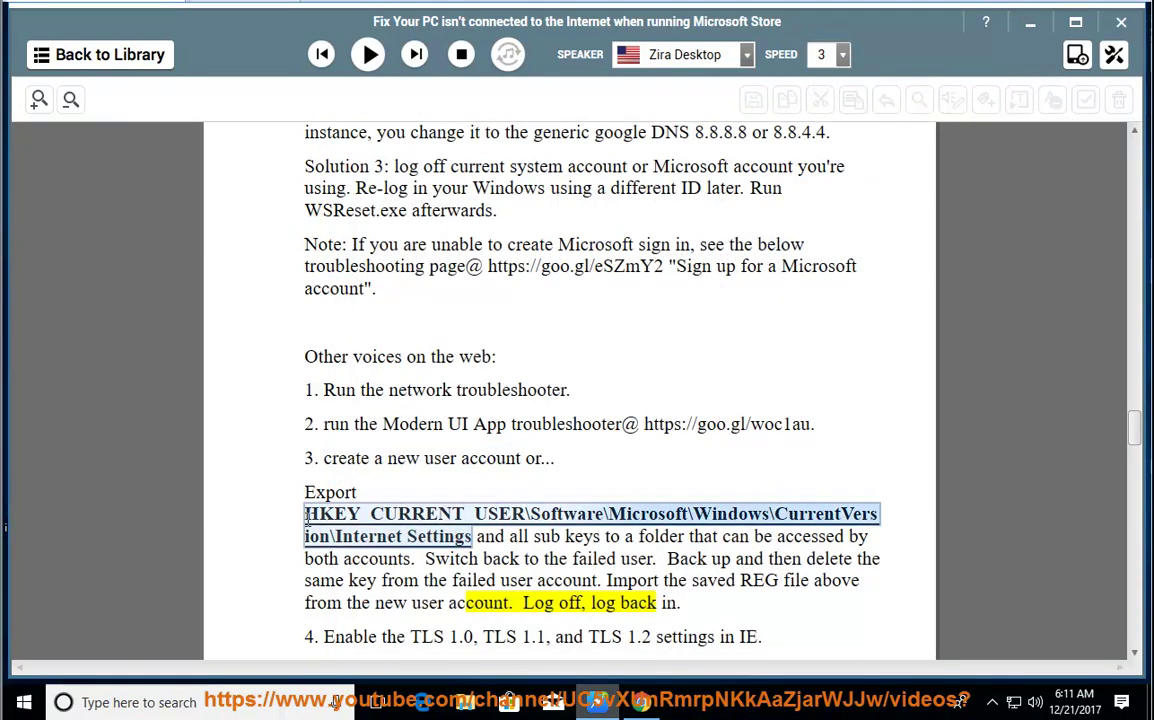
right_click(420, 537)
left_click(430, 488)
key("super+r")
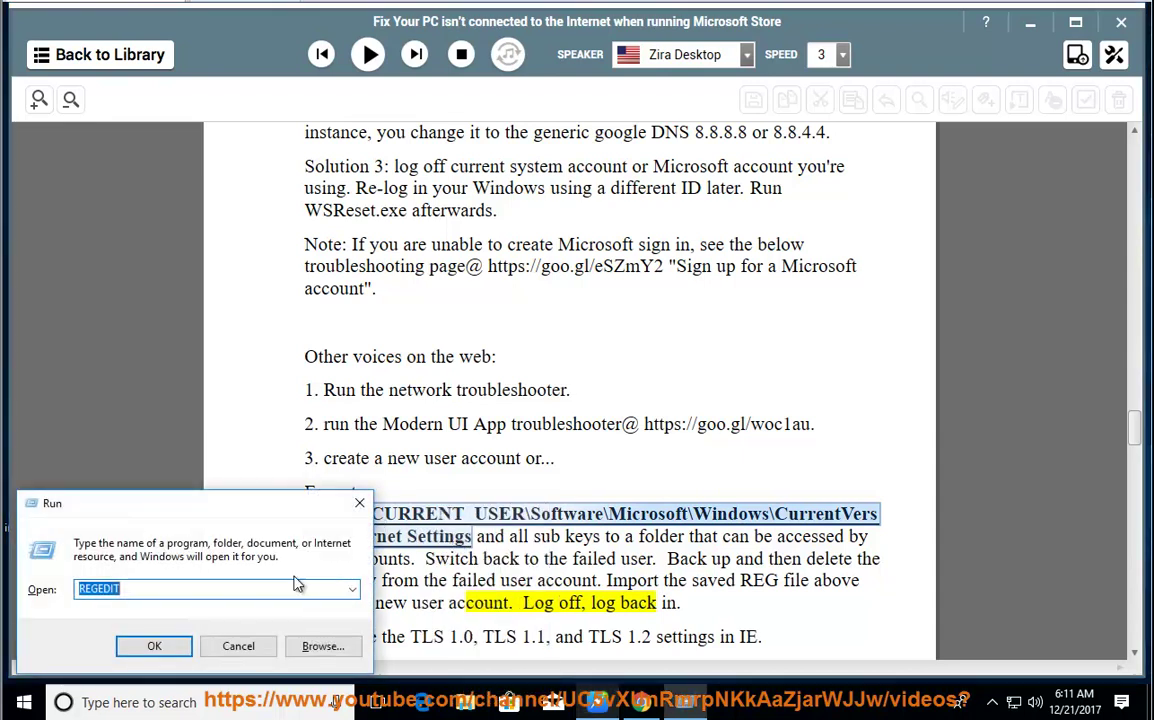
left_click(155, 641)
left_click(505, 477)
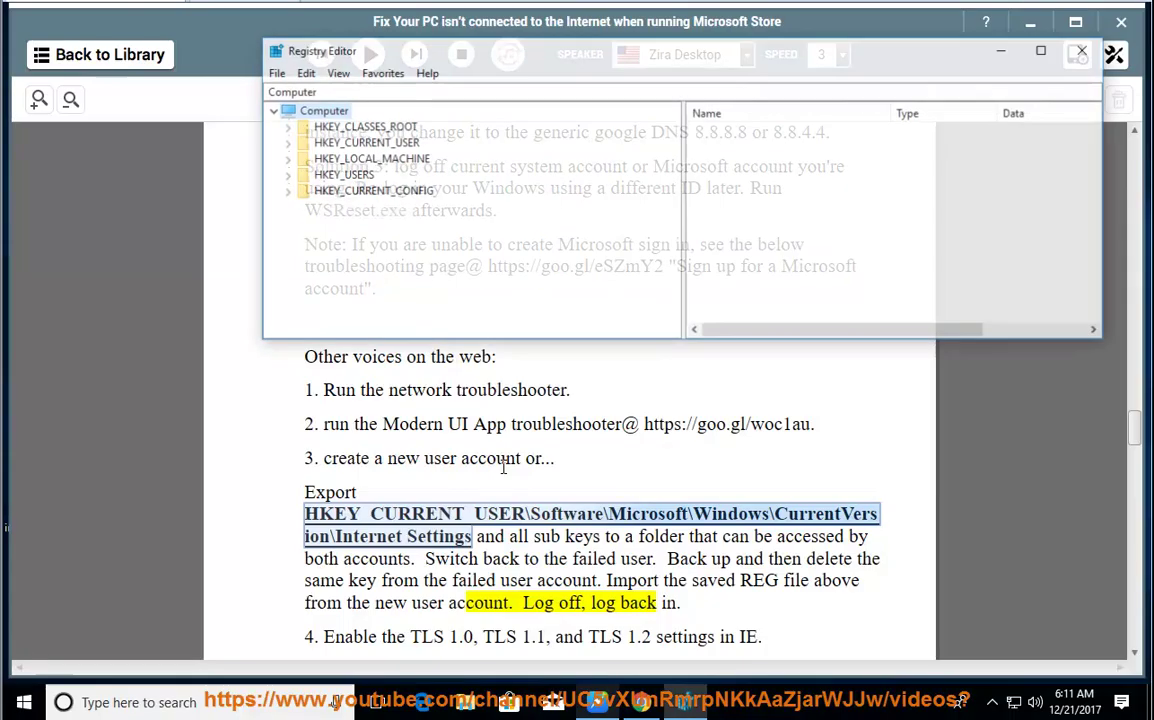
- Paste the Internet Settings path into the address bar and go to that key
left_click(450, 91)
key("BackSpace")
right_click(305, 92)
left_click(373, 170)
key("Return")
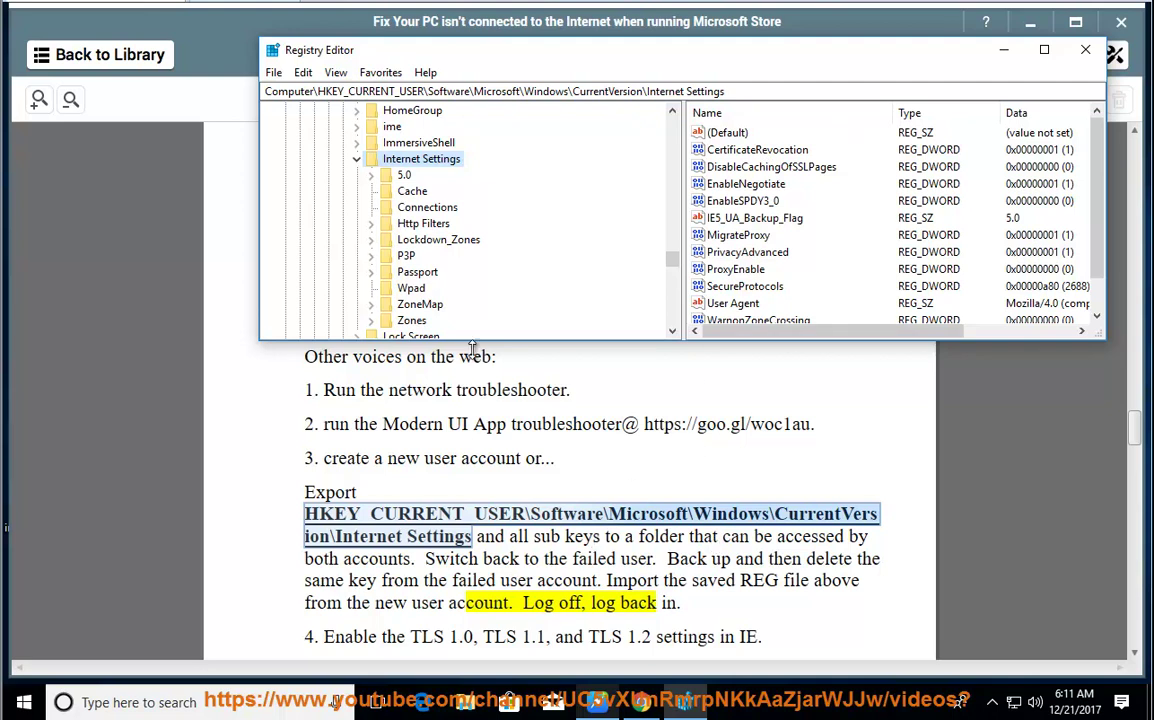
- Start exporting the Internet Settings key to the Desktop, then cancel without saving
right_click(450, 162)
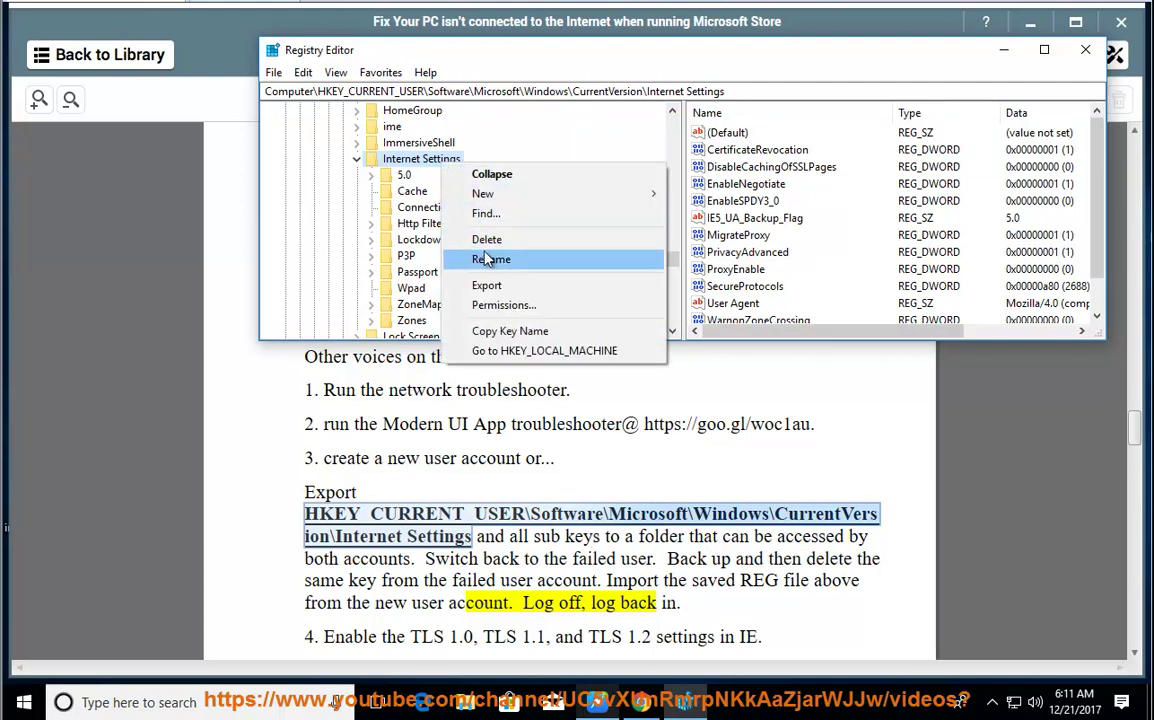
left_click(505, 286)
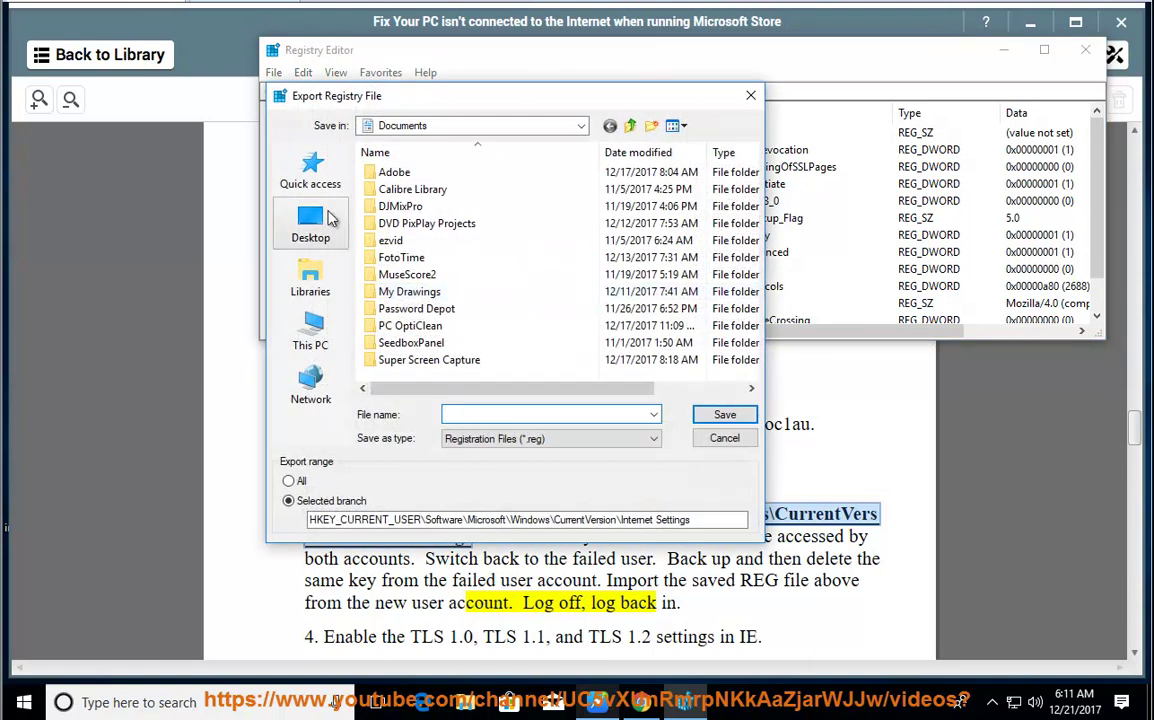
left_click(313, 224)
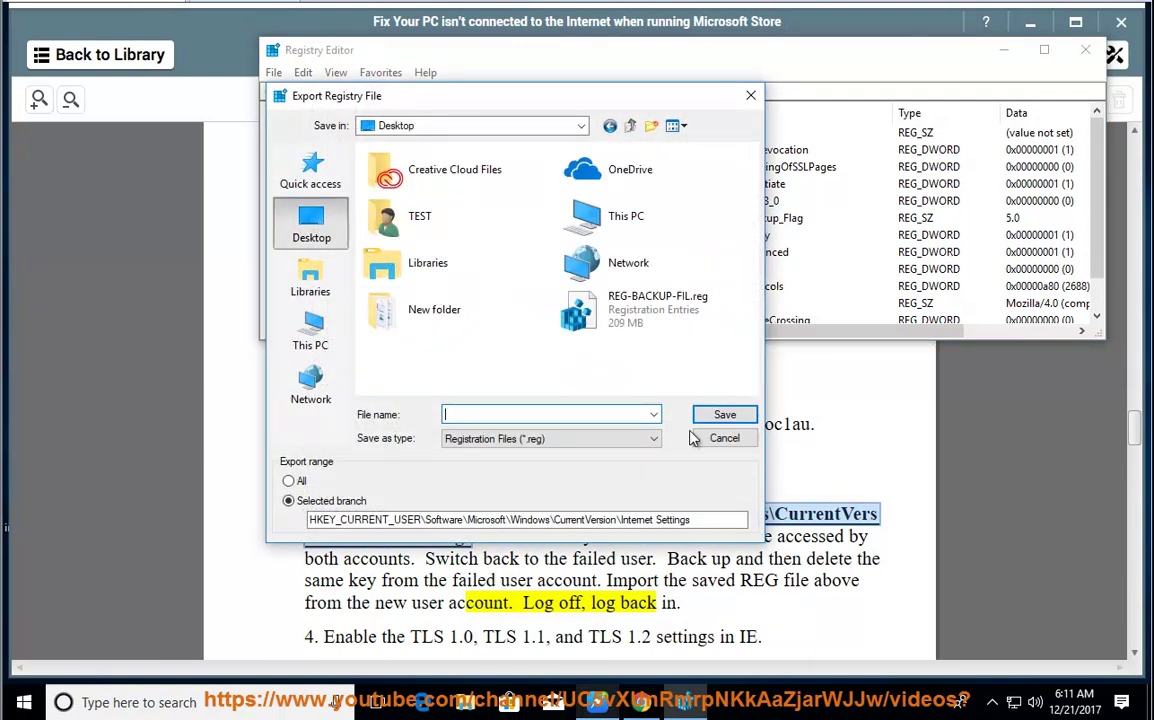
left_click(724, 438)
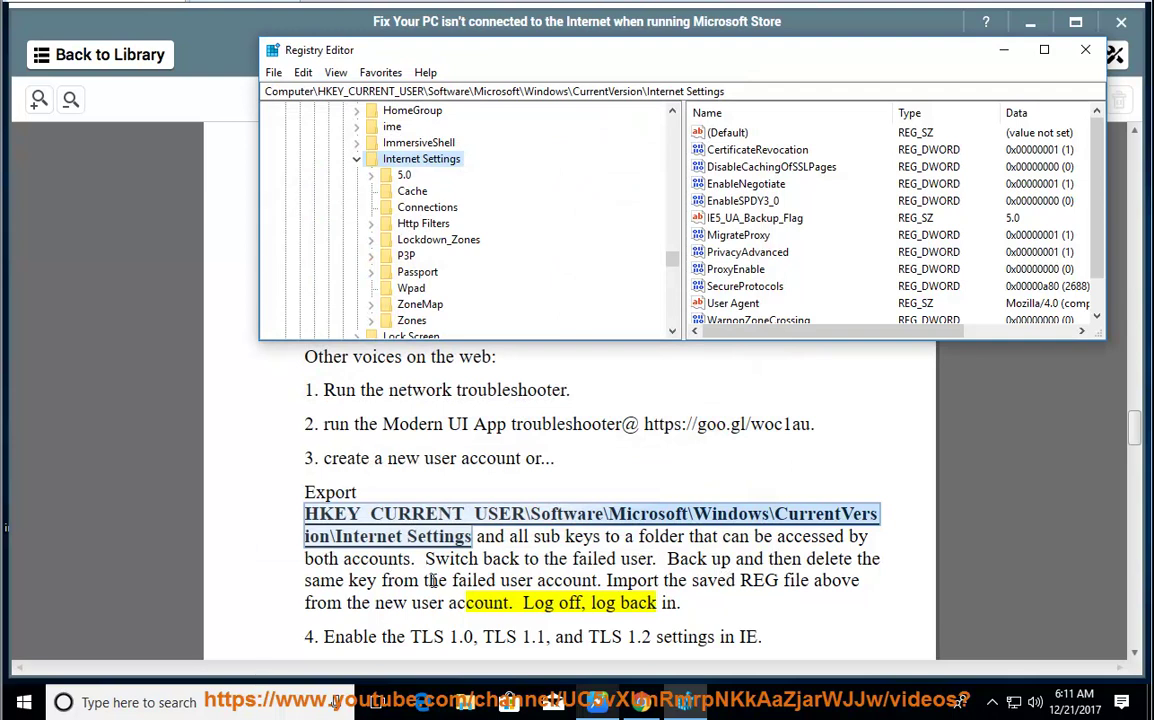
- Decline deleting the 5.0 key, arrow down through the Cache and following subkeys, then return to the guide
right_click(402, 178)
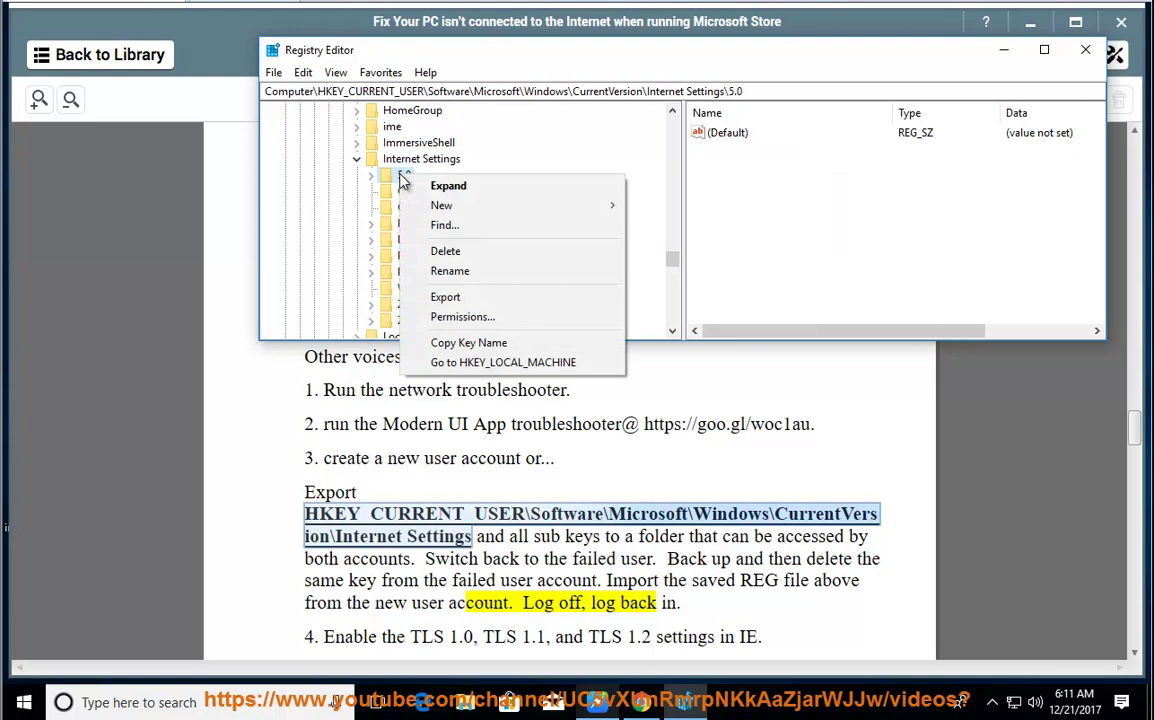
left_click(445, 252)
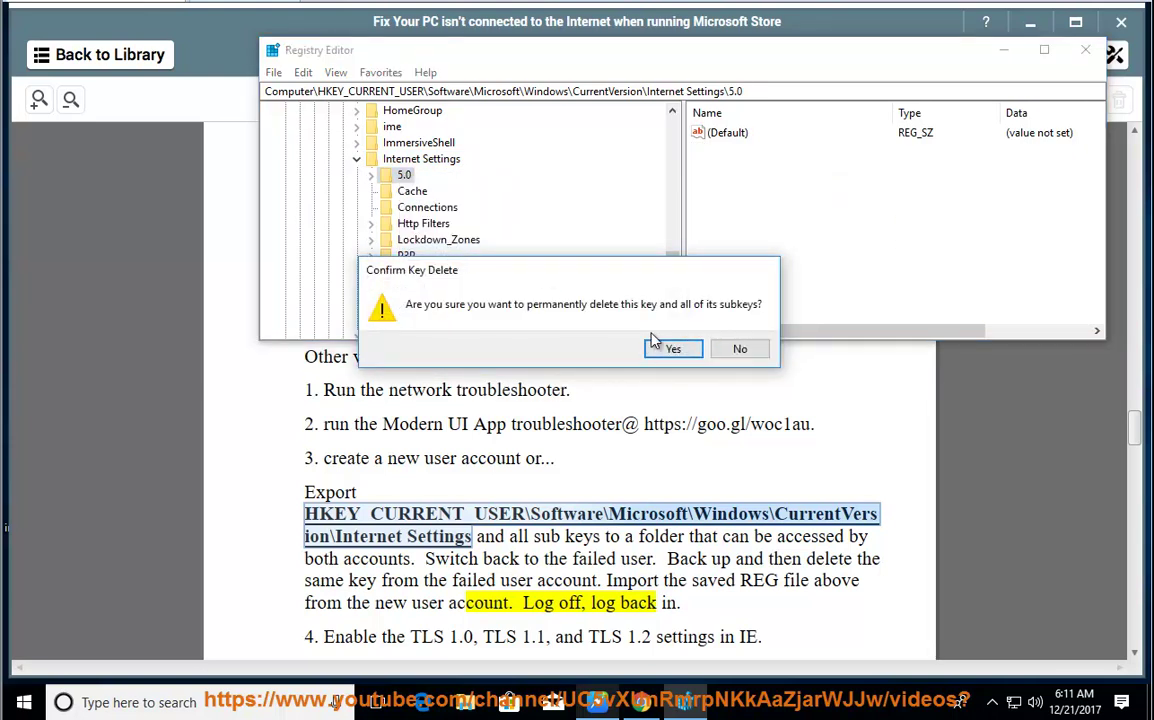
left_click(739, 349)
key("Down")
key("Down")
key("Down")
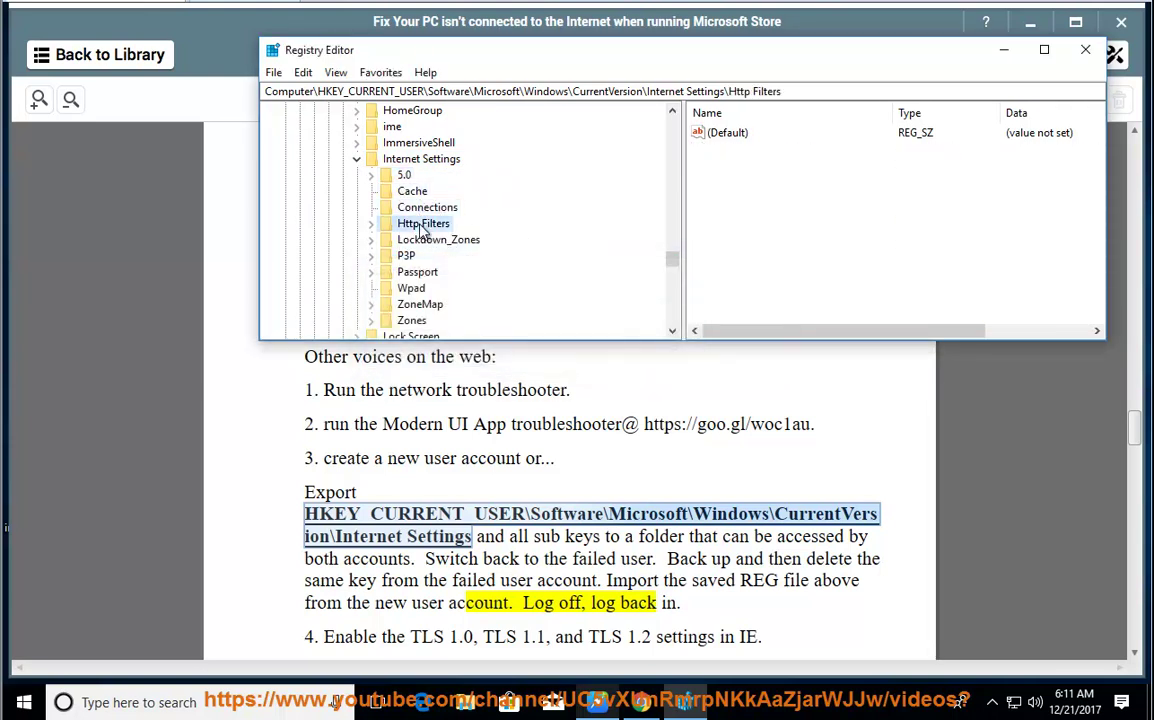
key("Down")
key("Down")
key("Down")
key("Down")
key("Down")
key("Down")
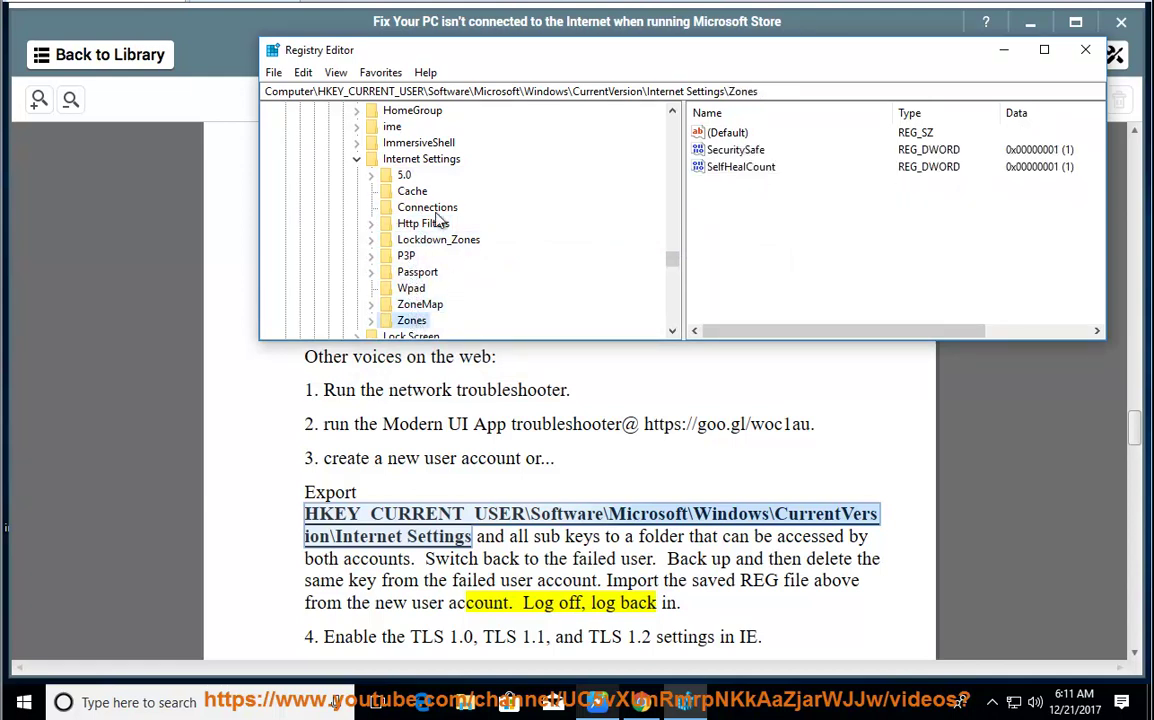
left_click(637, 557)
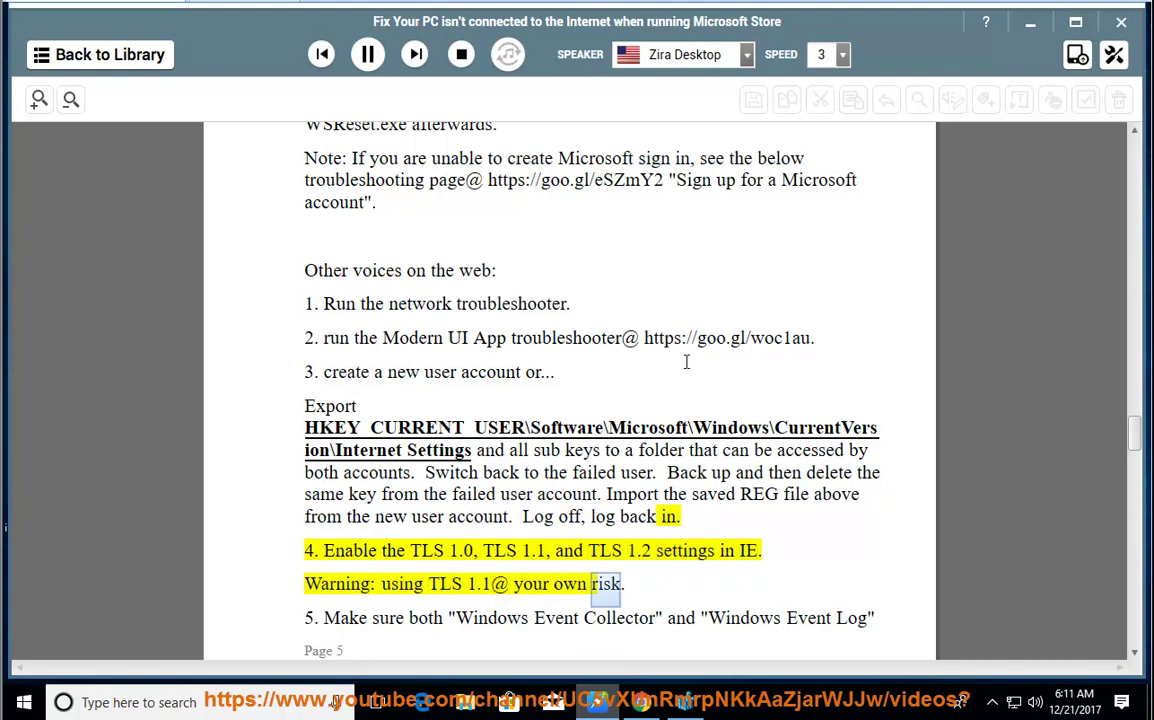
- Pause reading, select item 4's TLS line, and launch Internet Explorer from an 'IE' search
left_click(369, 56)
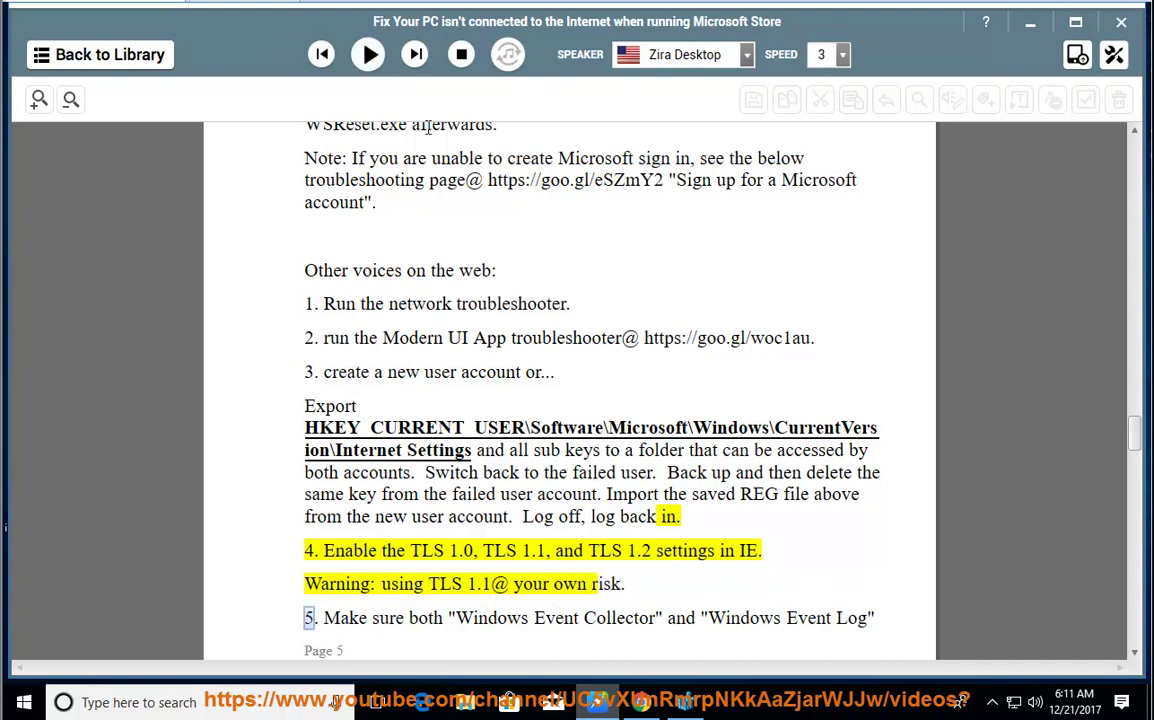
left_click_drag(783, 549, 237, 571)
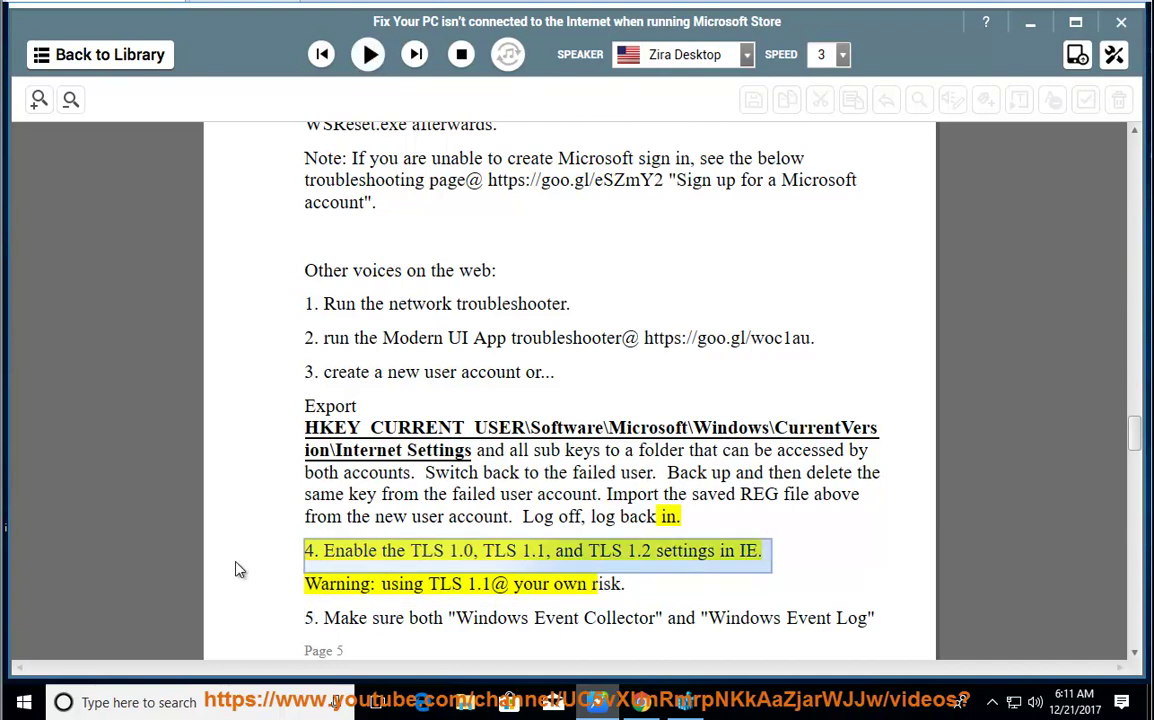
left_click(195, 700)
type("IE")
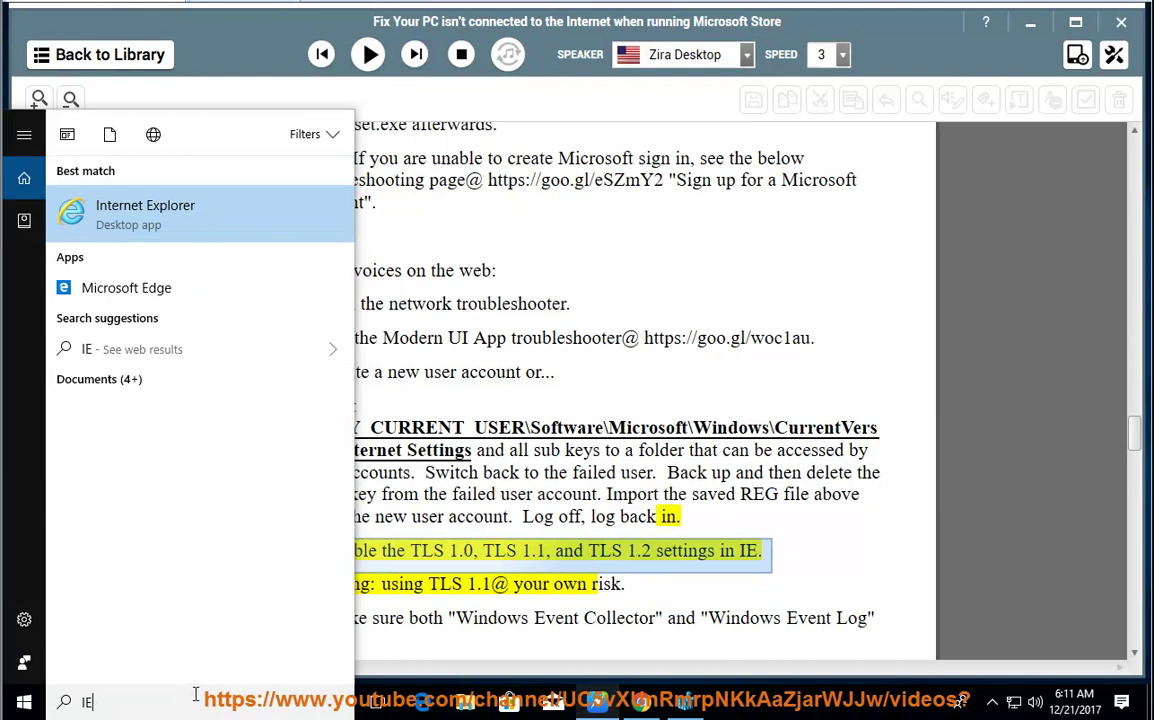
left_click(183, 222)
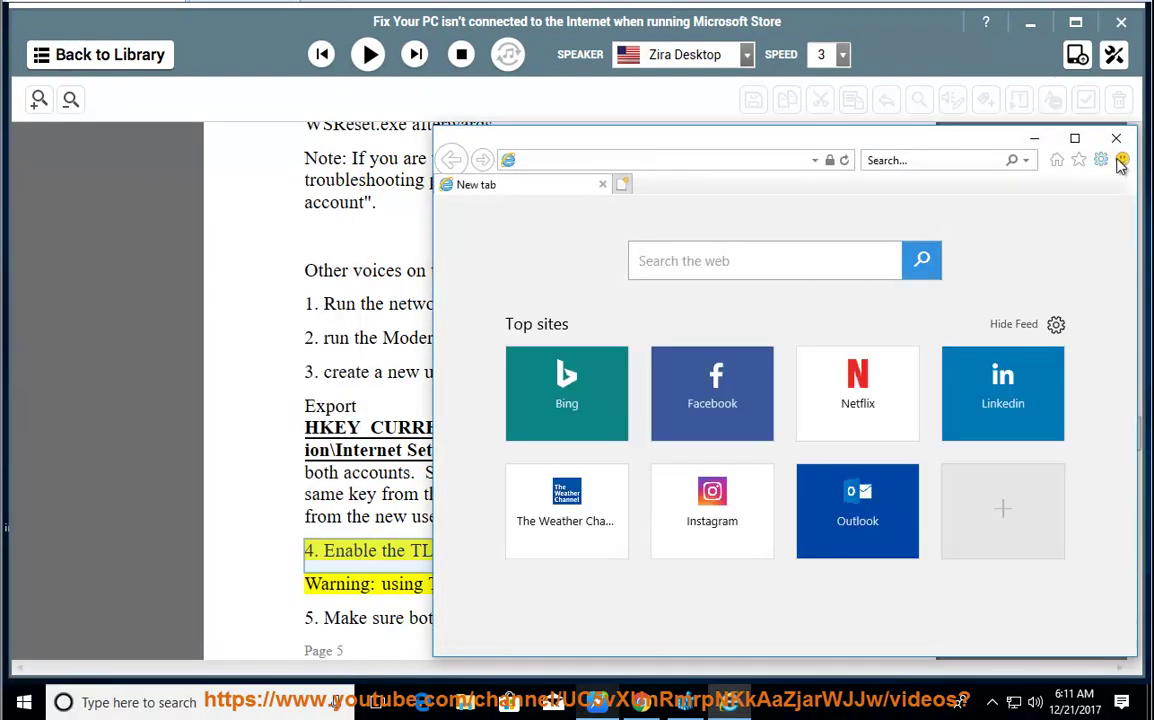
- Open Internet Options' Advanced settings and scroll to the Use TLS options
left_click(1104, 161)
left_click(930, 393)
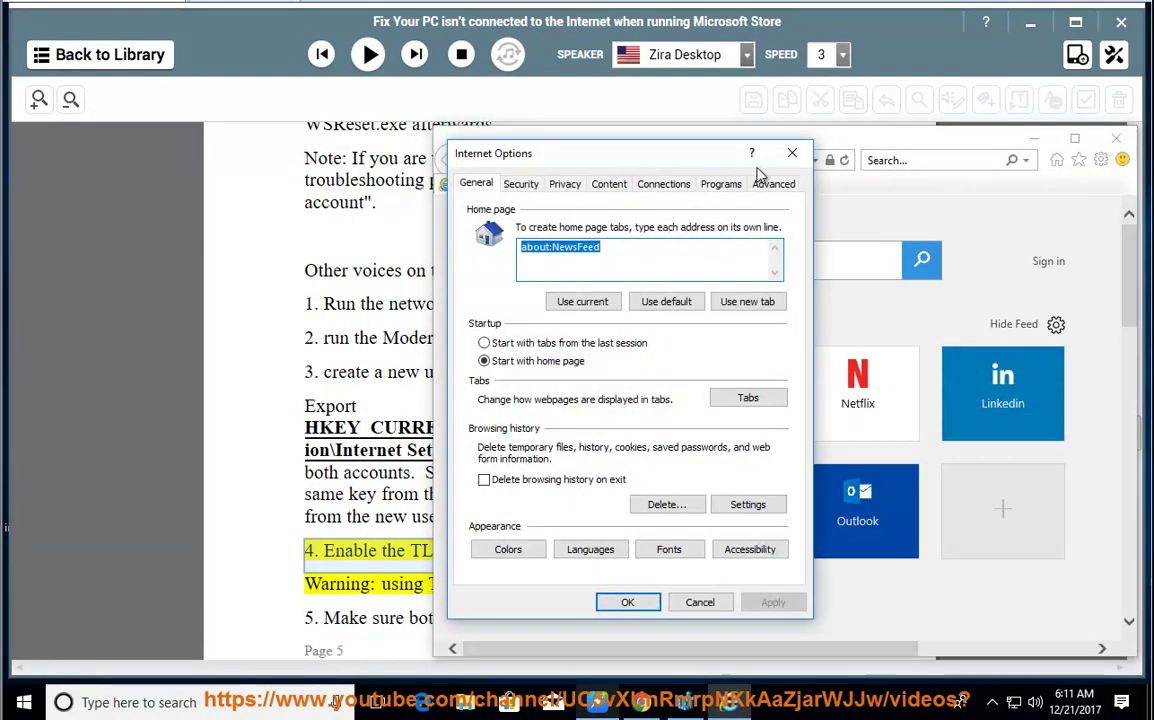
left_click(772, 186)
left_click_drag(662, 164, 928, 146)
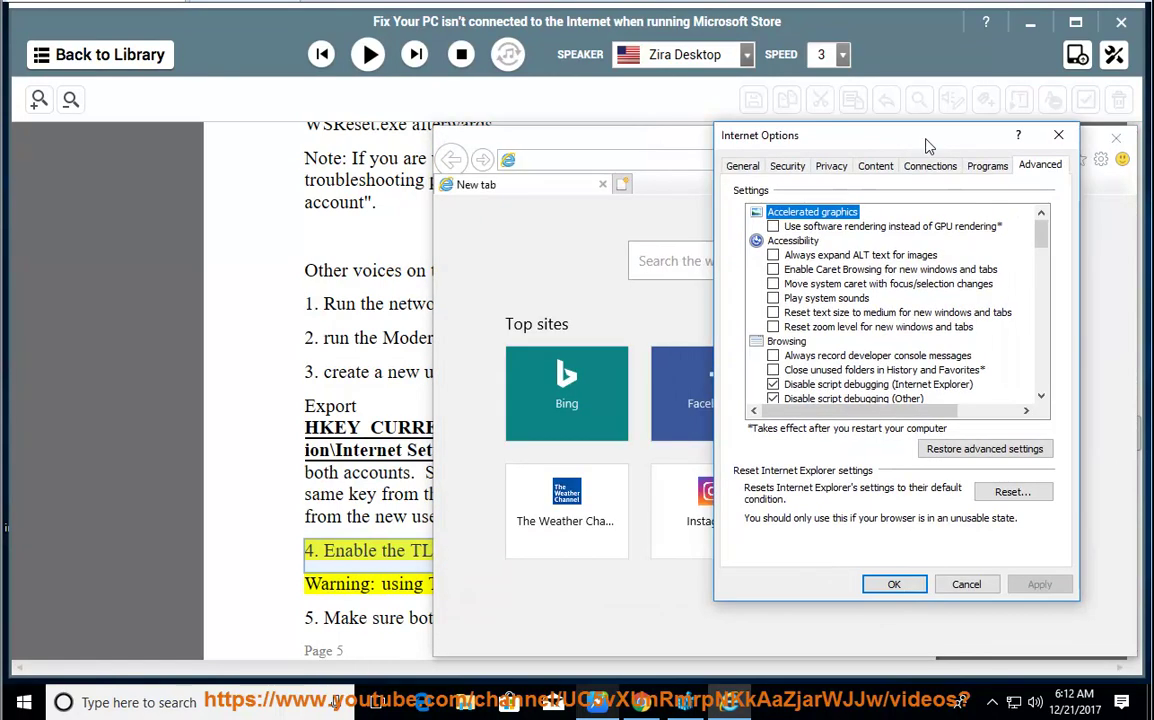
left_click_drag(1048, 240, 1046, 311)
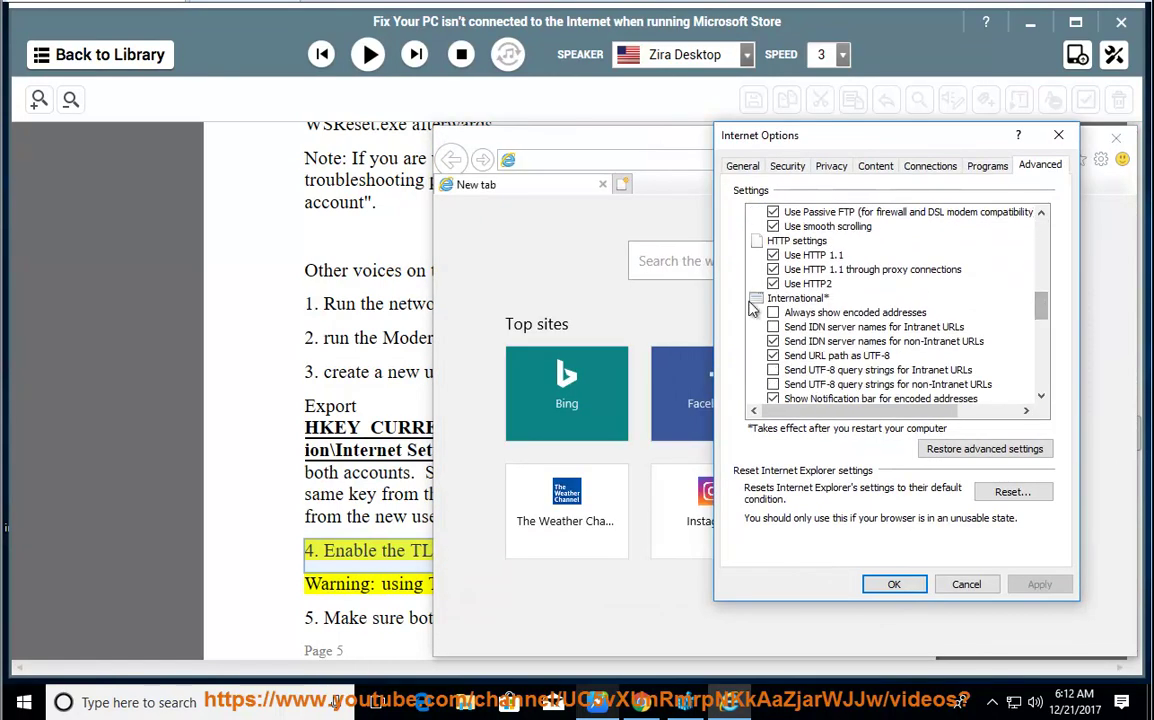
left_click_drag(1043, 309, 1046, 370)
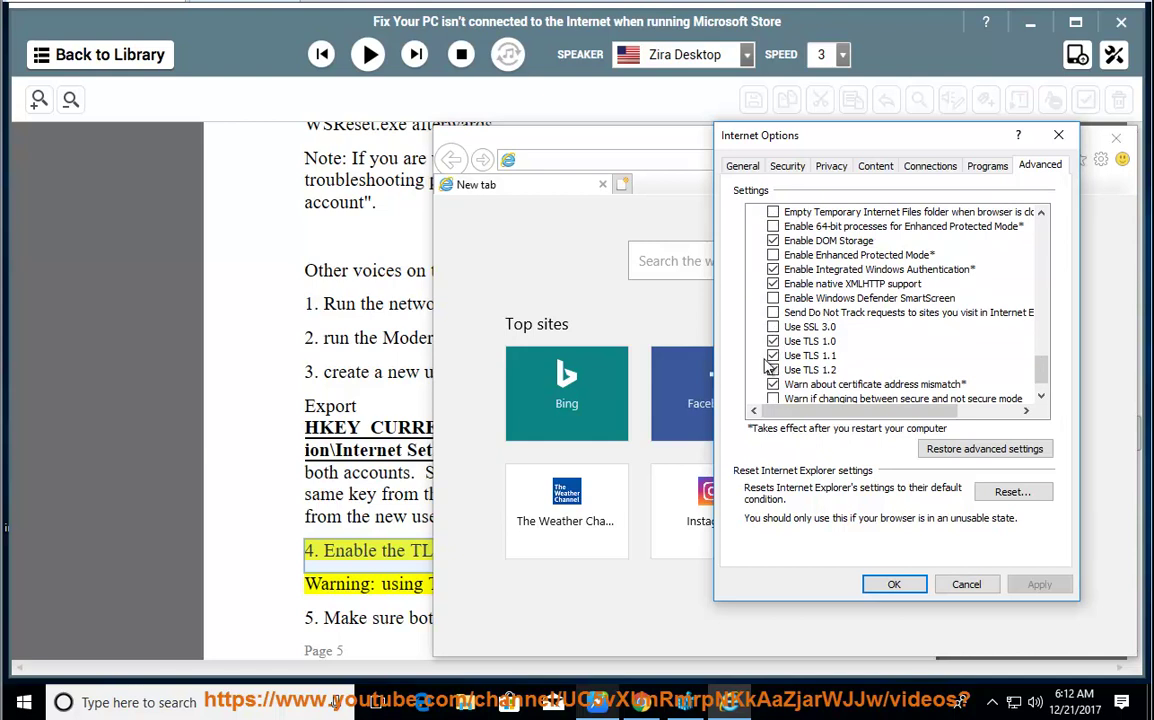
- Check Use TLS 1.0, 1.1 and 1.2, cancel Internet Options unchanged, and minimize the browser
left_click(396, 568)
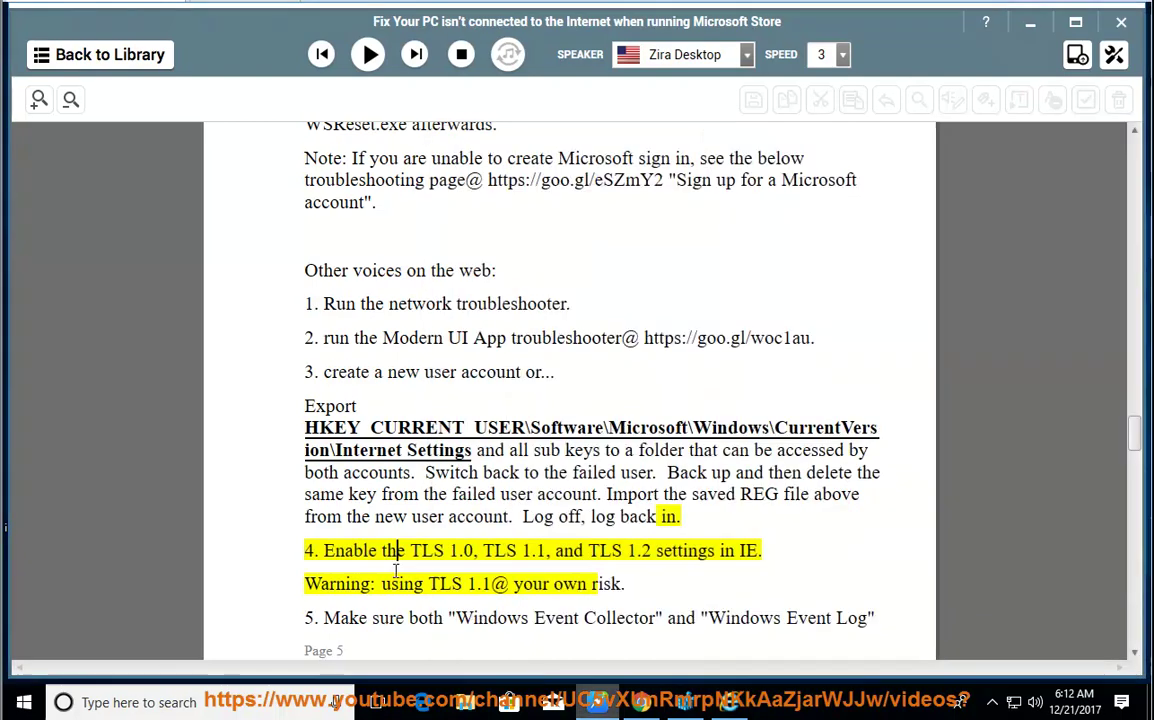
double_click(521, 551)
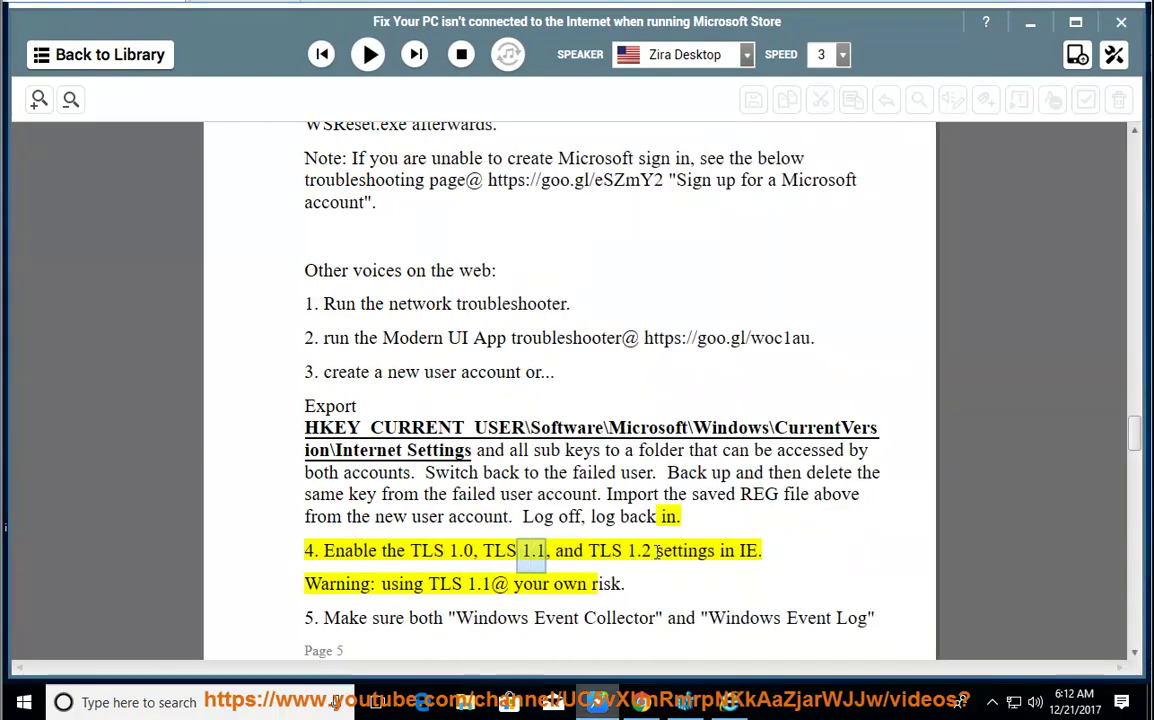
left_click_drag(555, 551, 656, 551)
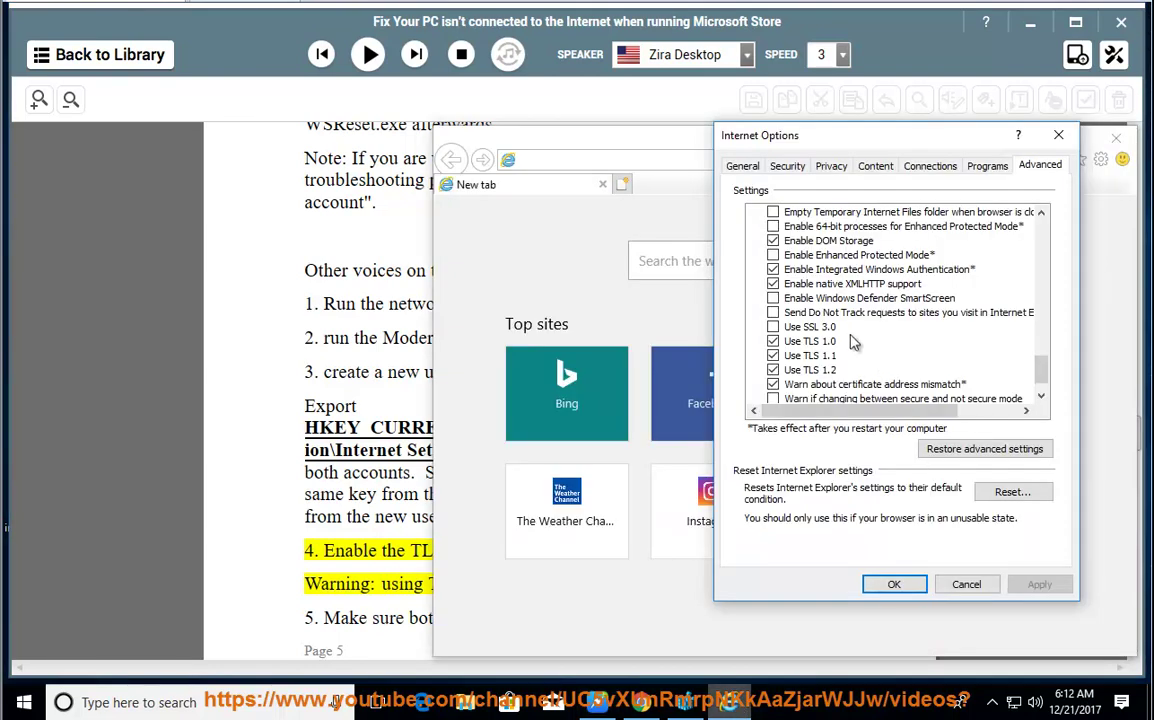
left_click(831, 343)
left_click(823, 356)
left_click(823, 370)
left_click(966, 584)
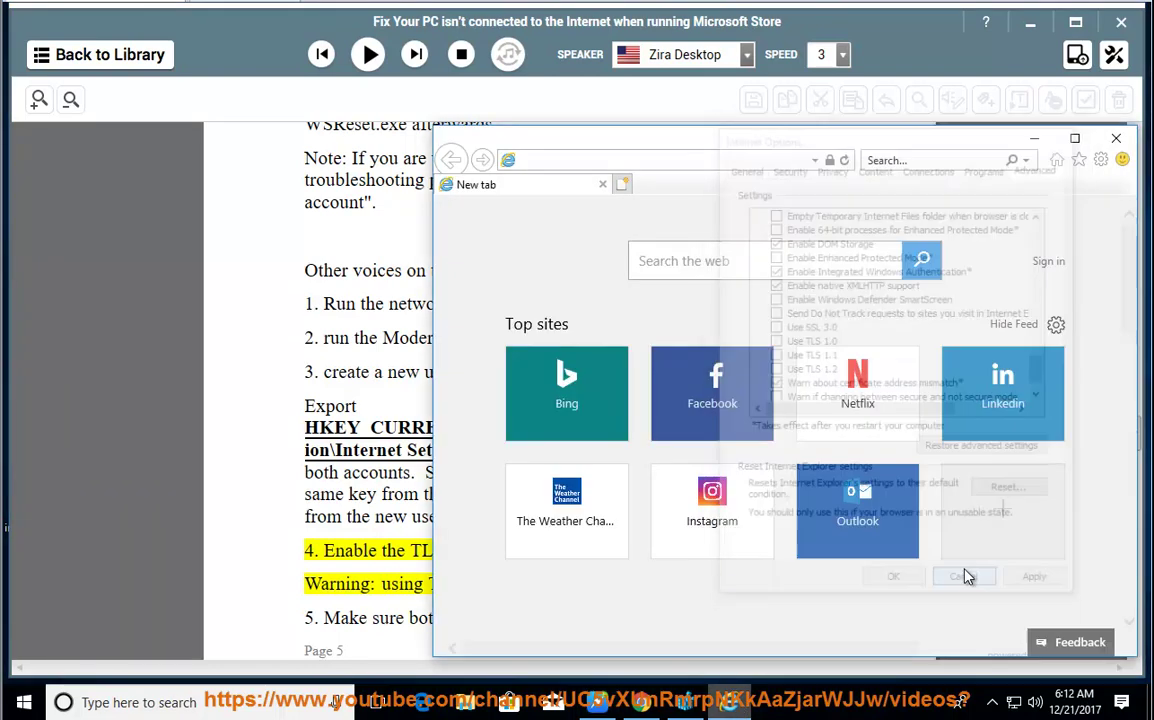
left_click(1030, 134)
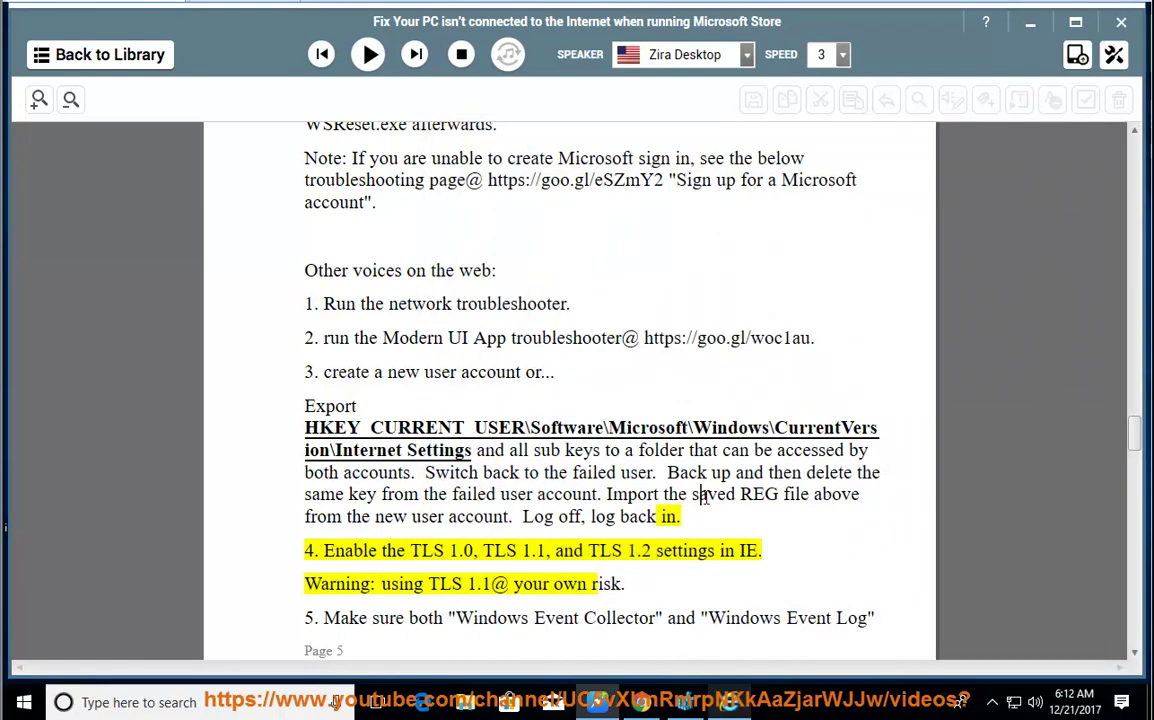
- Play the guide briefly, then pause and select part of item 5's text
left_click(369, 54)
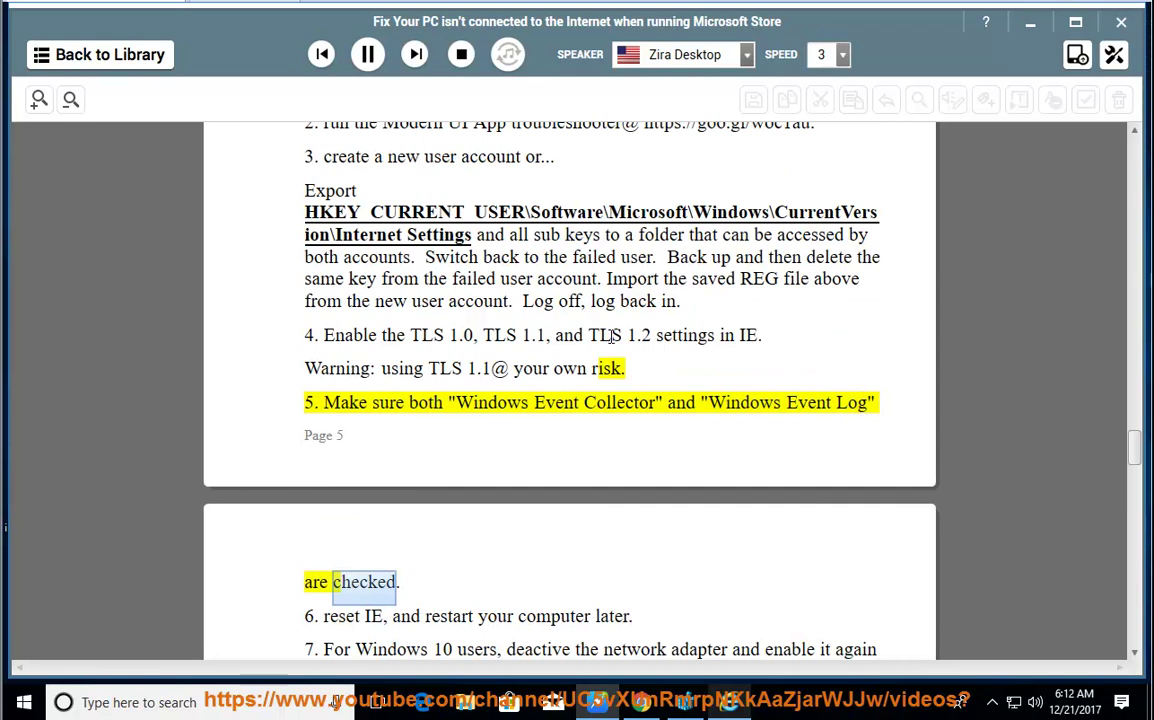
left_click(368, 54)
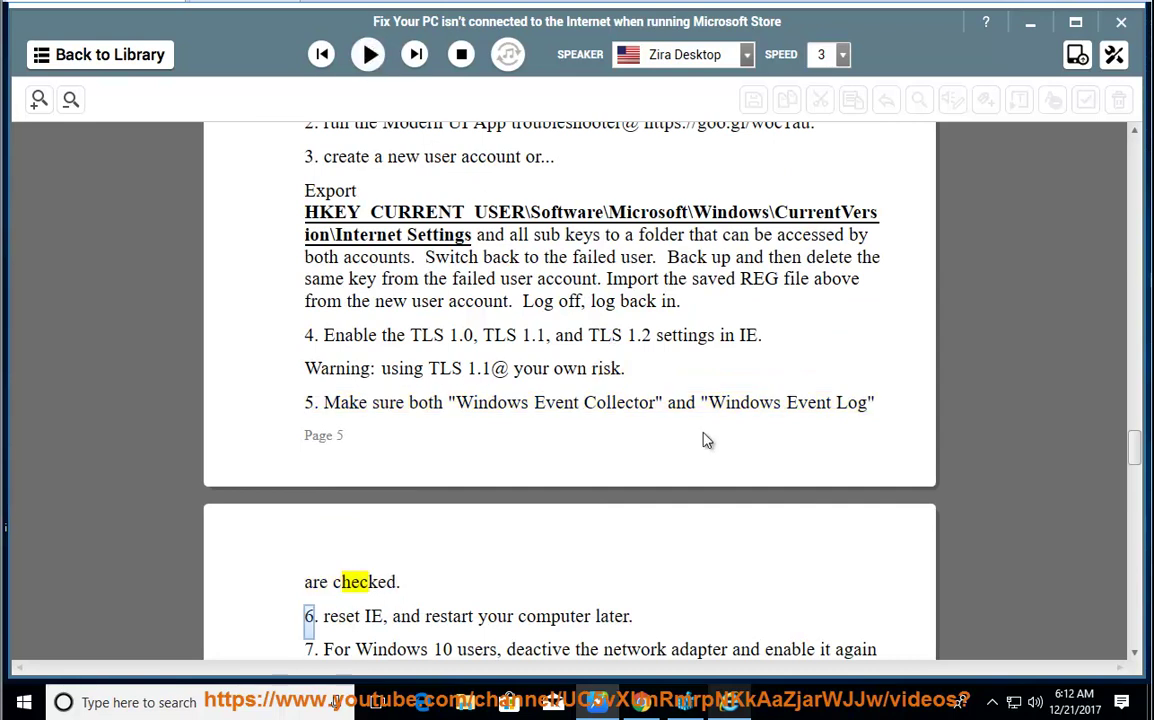
left_click_drag(444, 405, 877, 400)
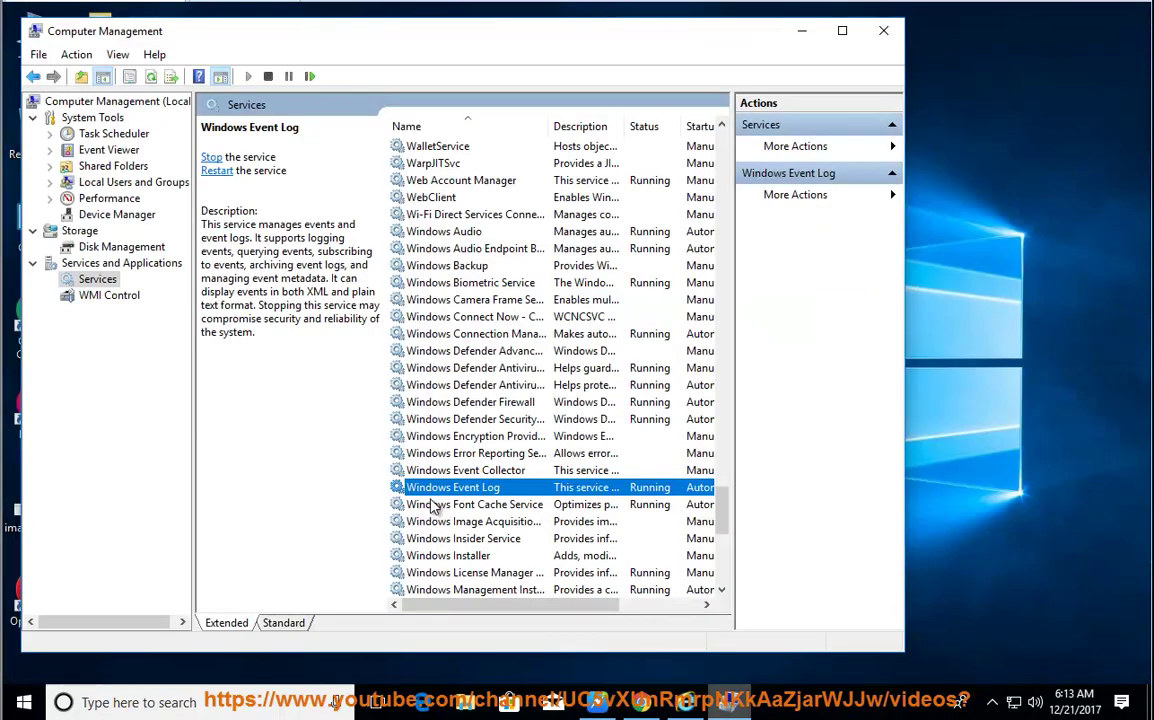
- Start the Windows Event Collector service from its Properties dialog
left_click(455, 470)
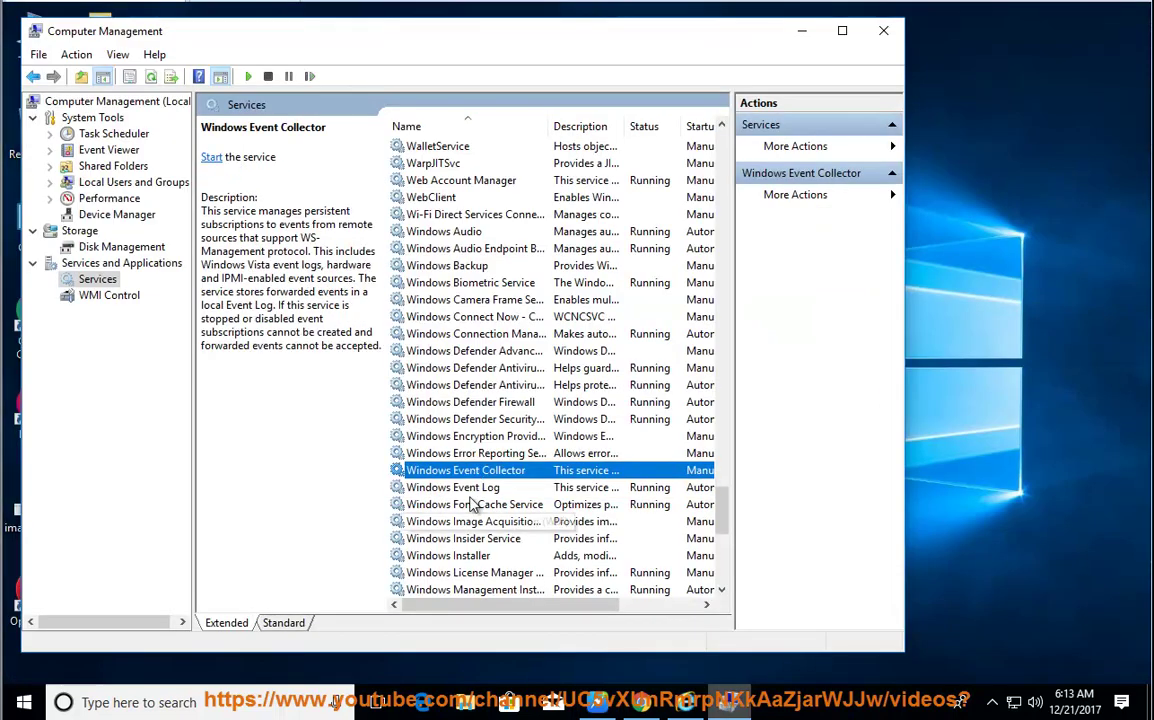
right_click(472, 470)
left_click(528, 637)
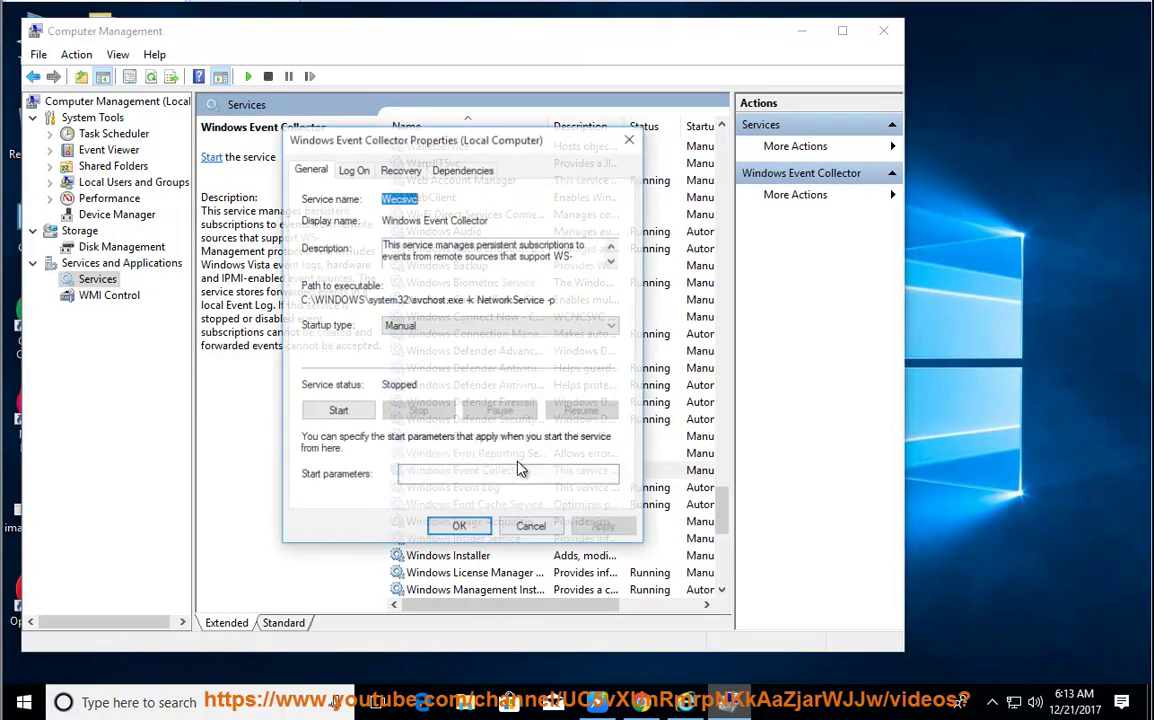
left_click(338, 413)
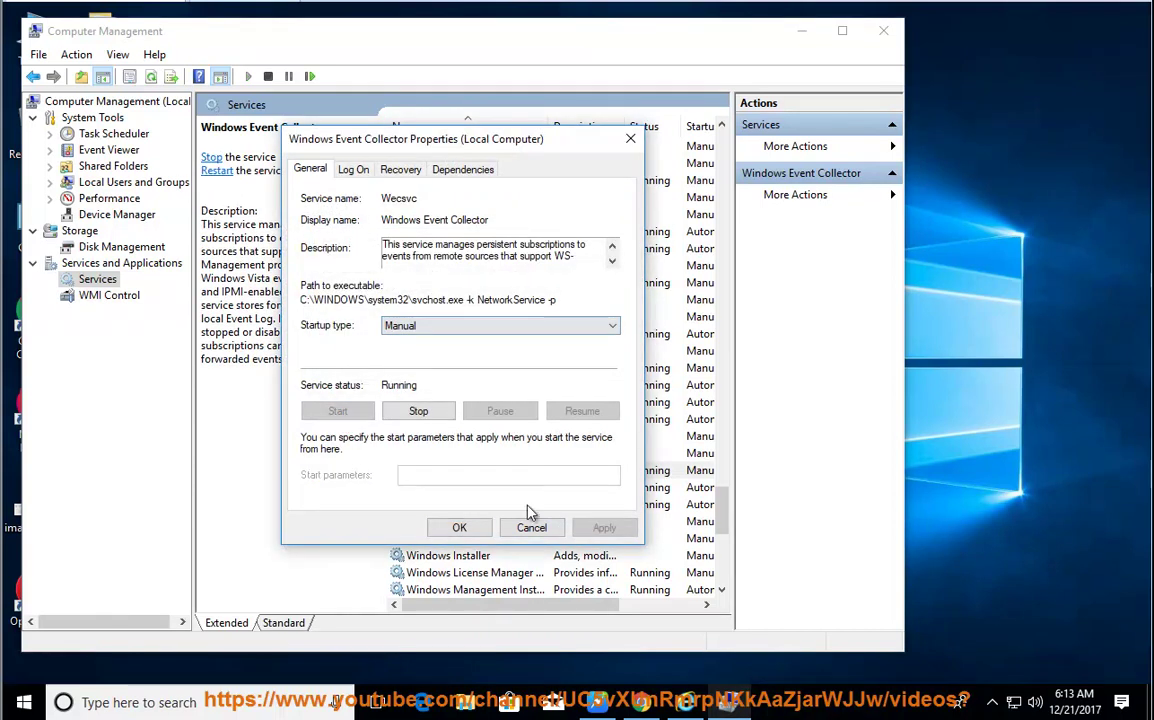
left_click(470, 526)
- Review Windows Event Log's properties without changes, then resume reading the guide aloud
left_click(440, 488)
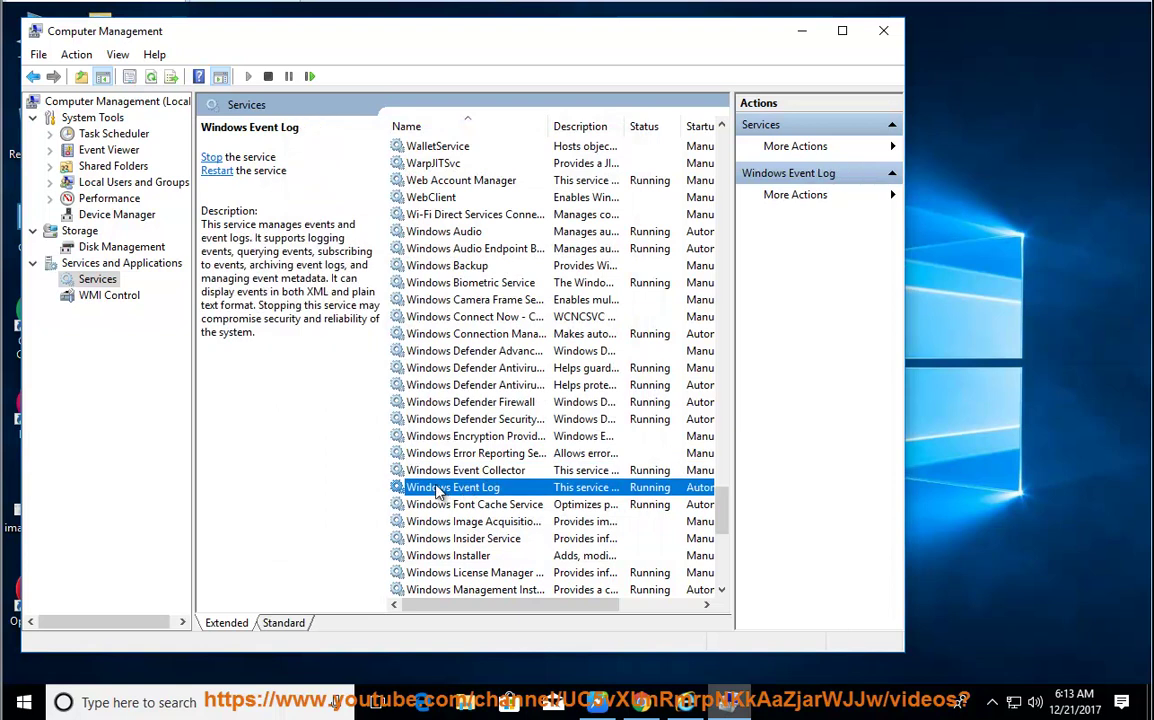
right_click(460, 490)
left_click(450, 446)
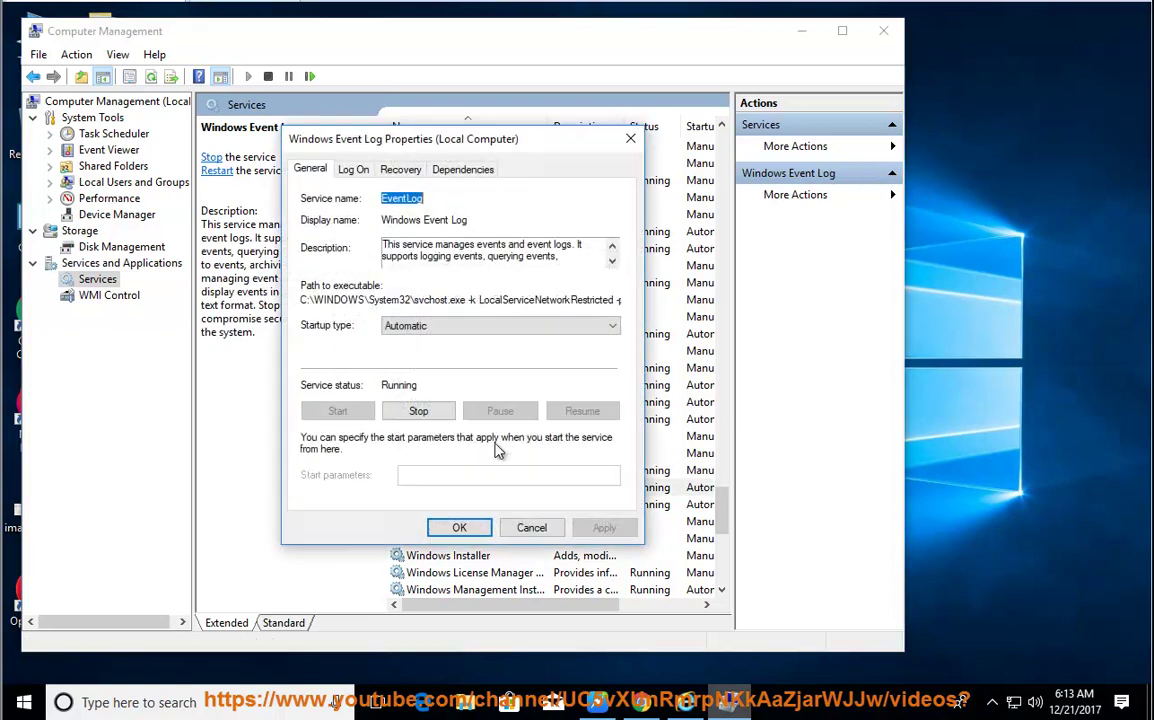
left_click(531, 527)
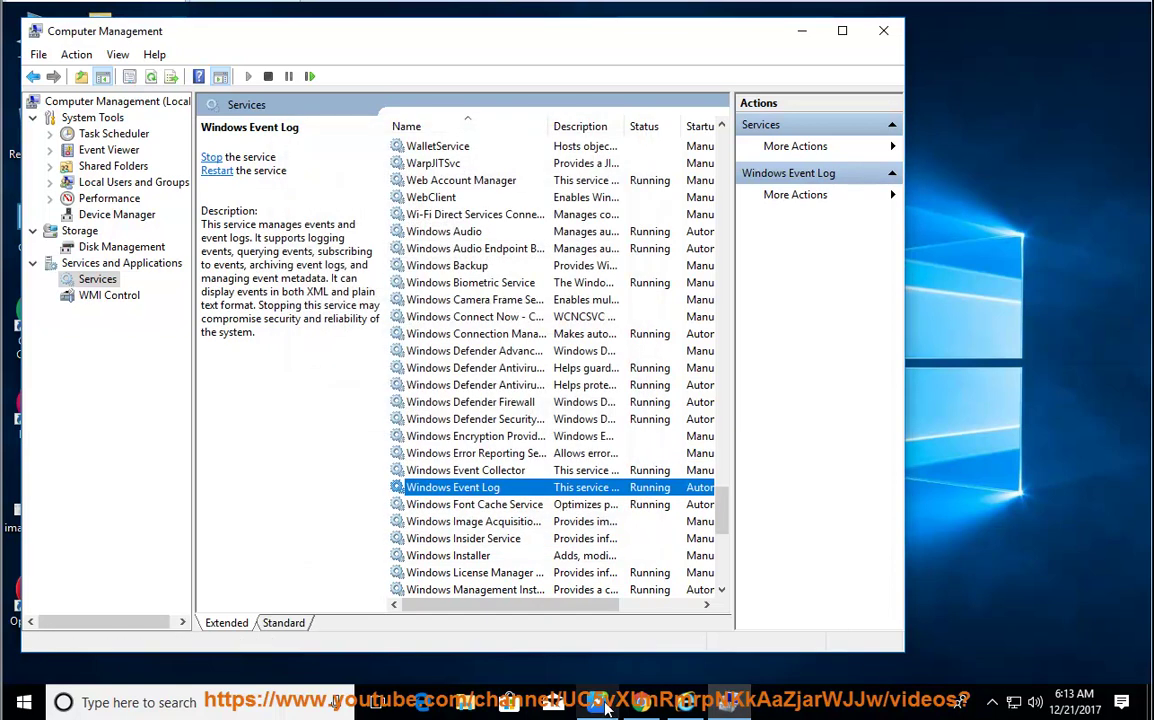
left_click(592, 700)
left_click(590, 420)
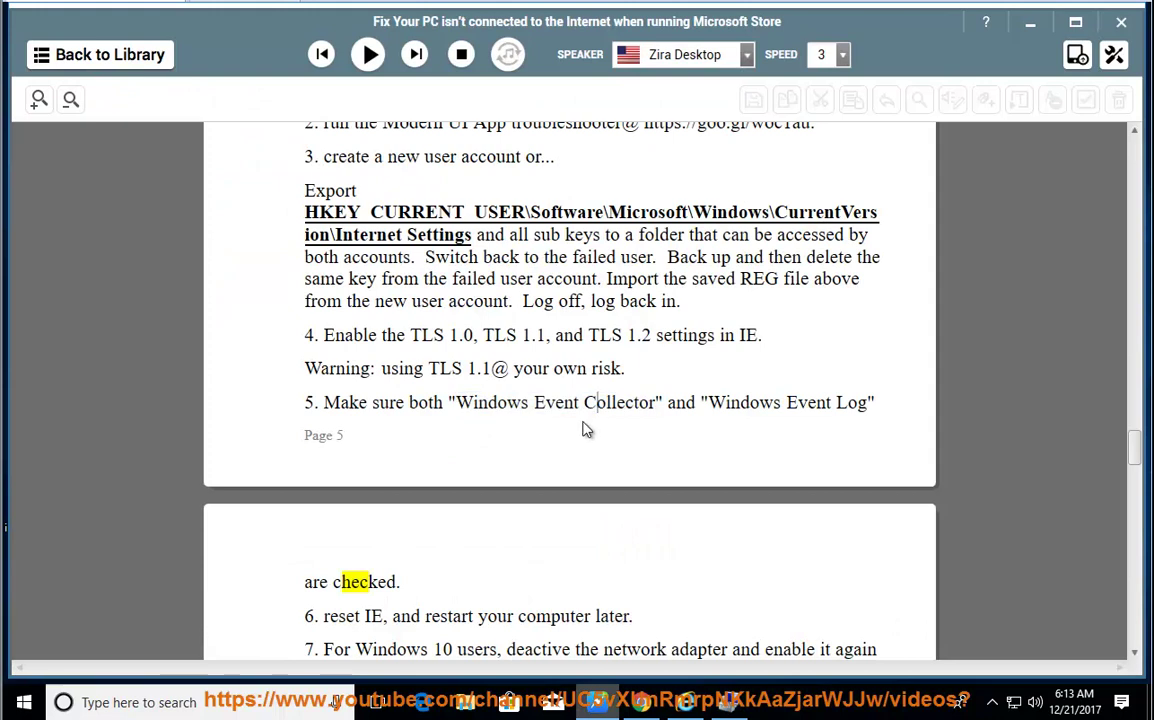
left_click(369, 54)
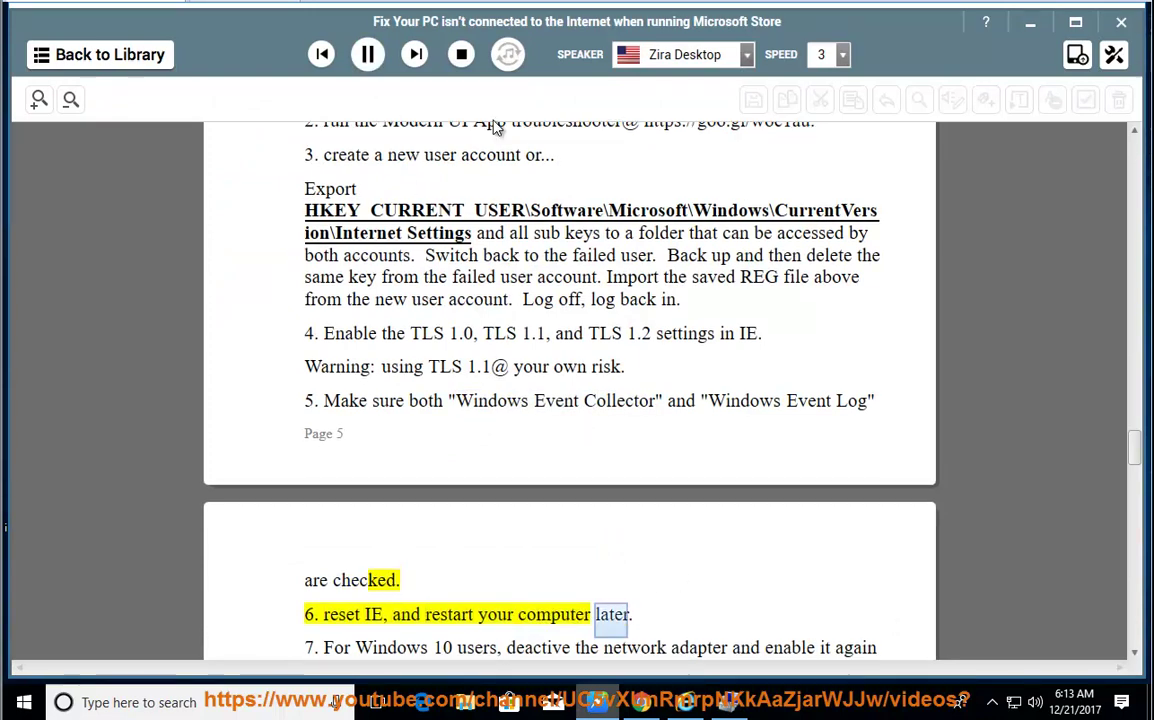
- Stop the guide at the reset-IE step and open Internet Explorer's Advanced Internet Options
left_click(370, 57)
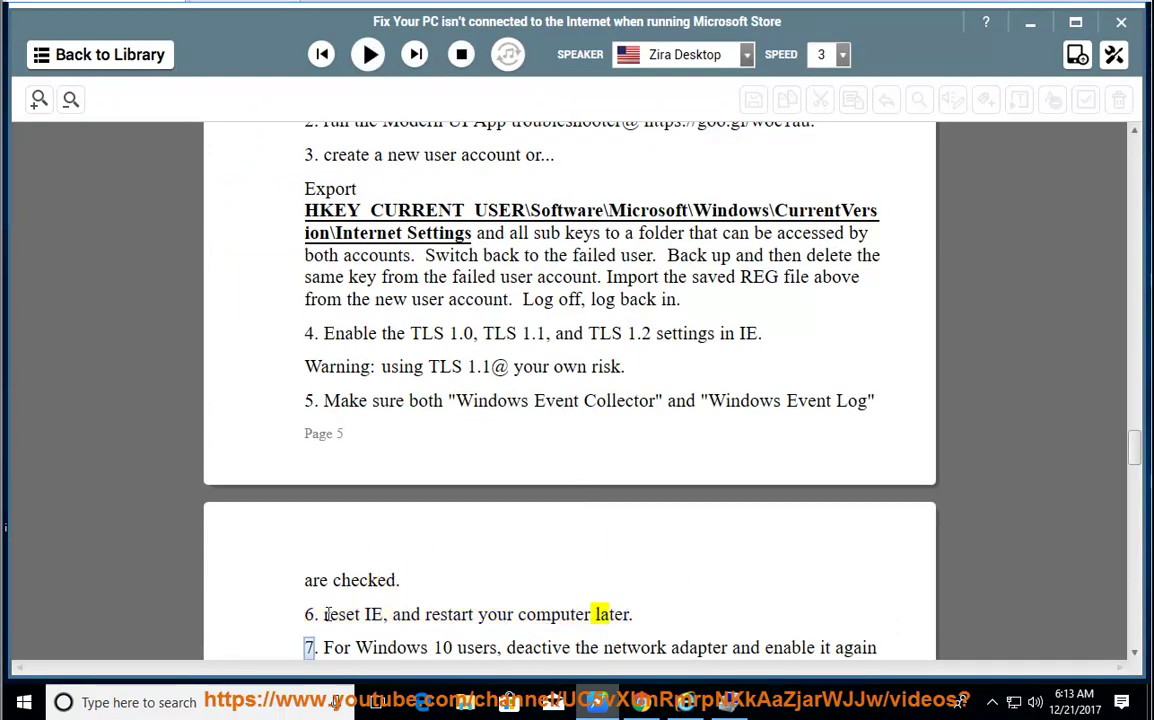
left_click_drag(305, 614, 396, 601)
left_click(685, 702)
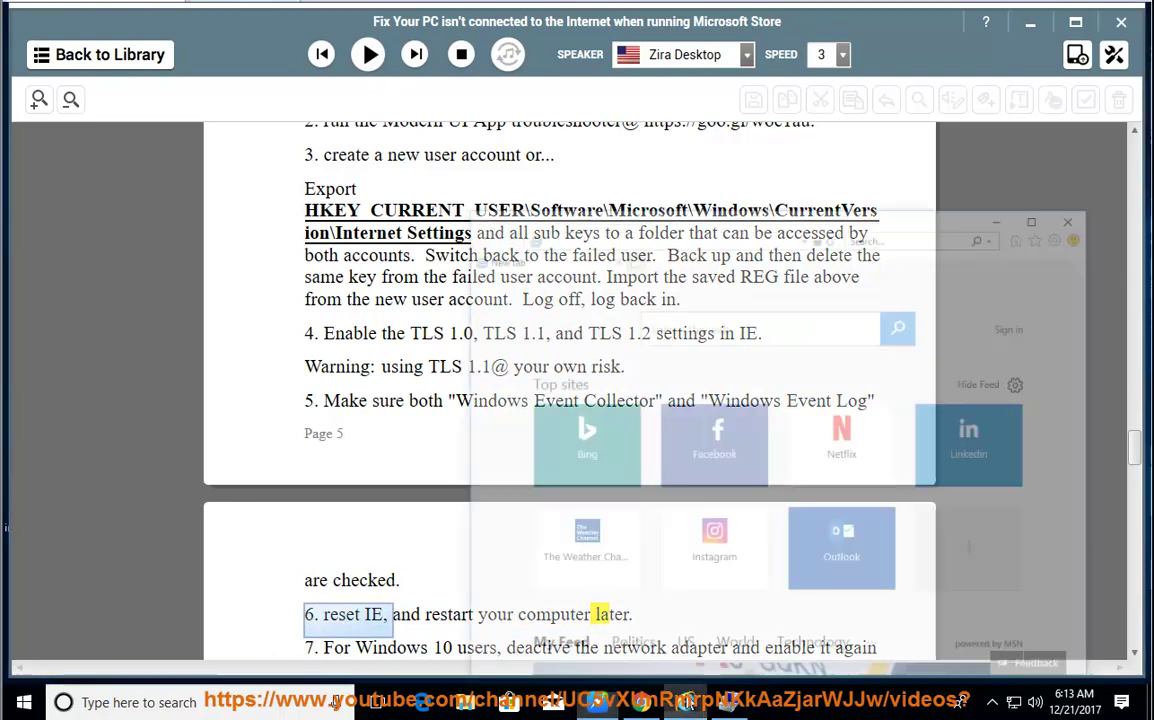
left_click(1100, 160)
left_click(943, 392)
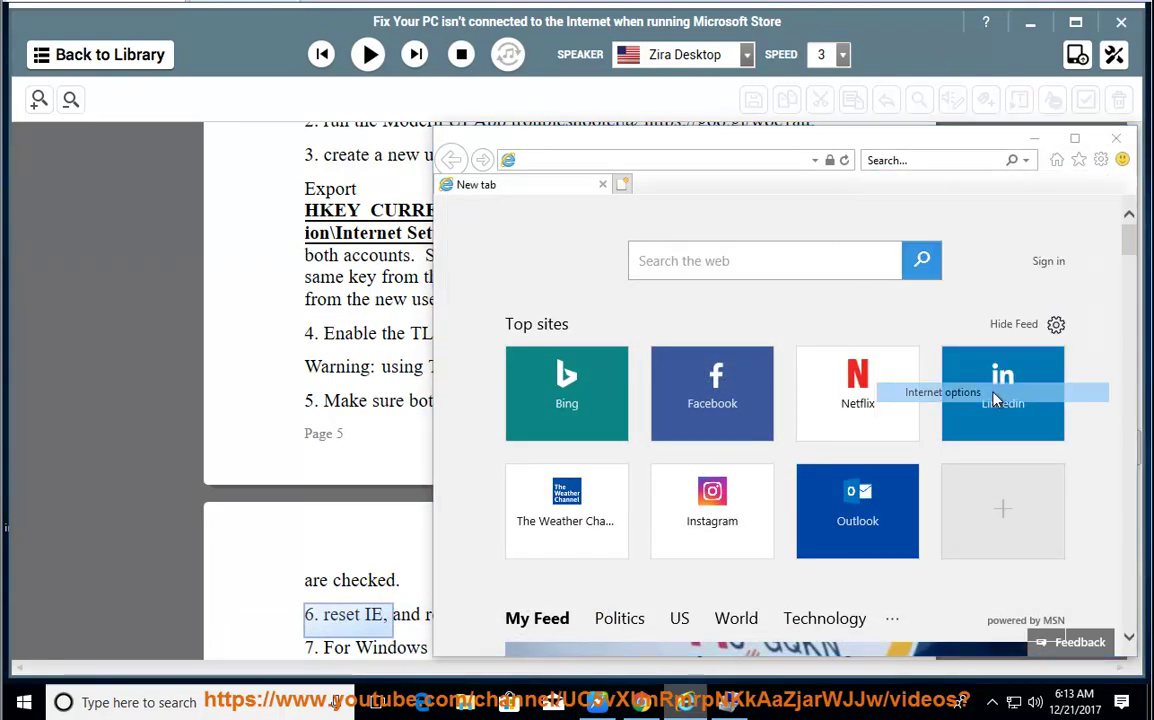
left_click(774, 183)
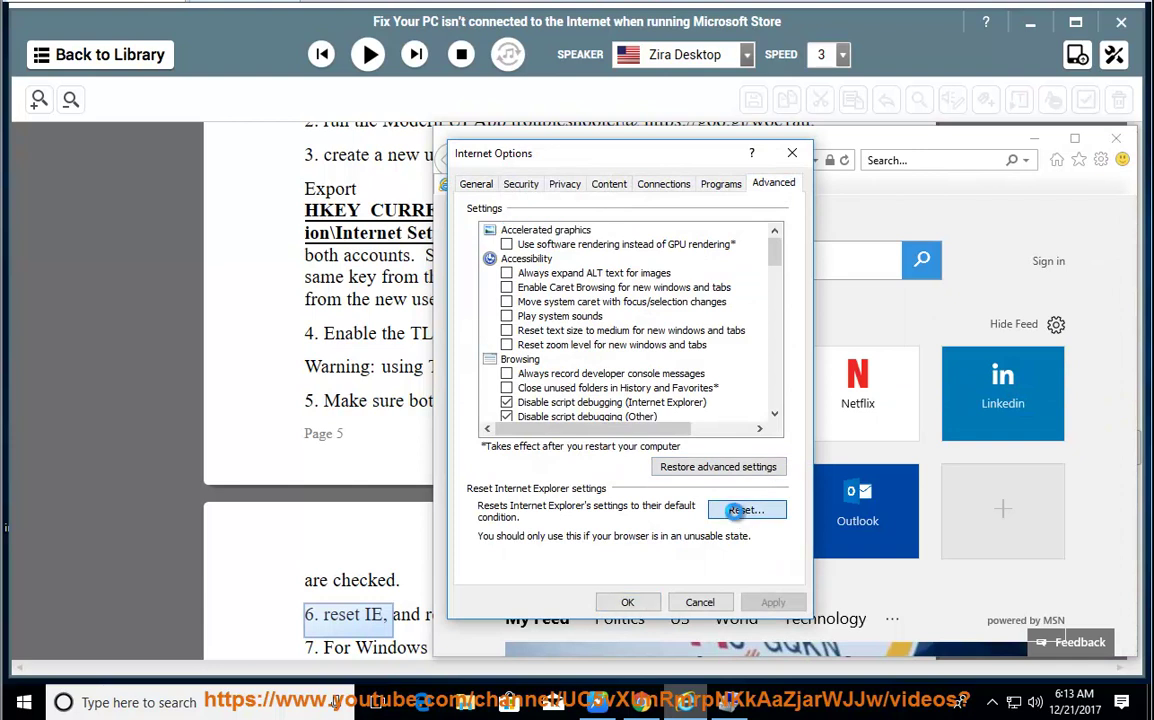
- Bring up and dismiss the Reset IE settings prompt, minimize IE, and resume the read-aloud
left_click(740, 510)
left_click_drag(704, 197, 1017, 170)
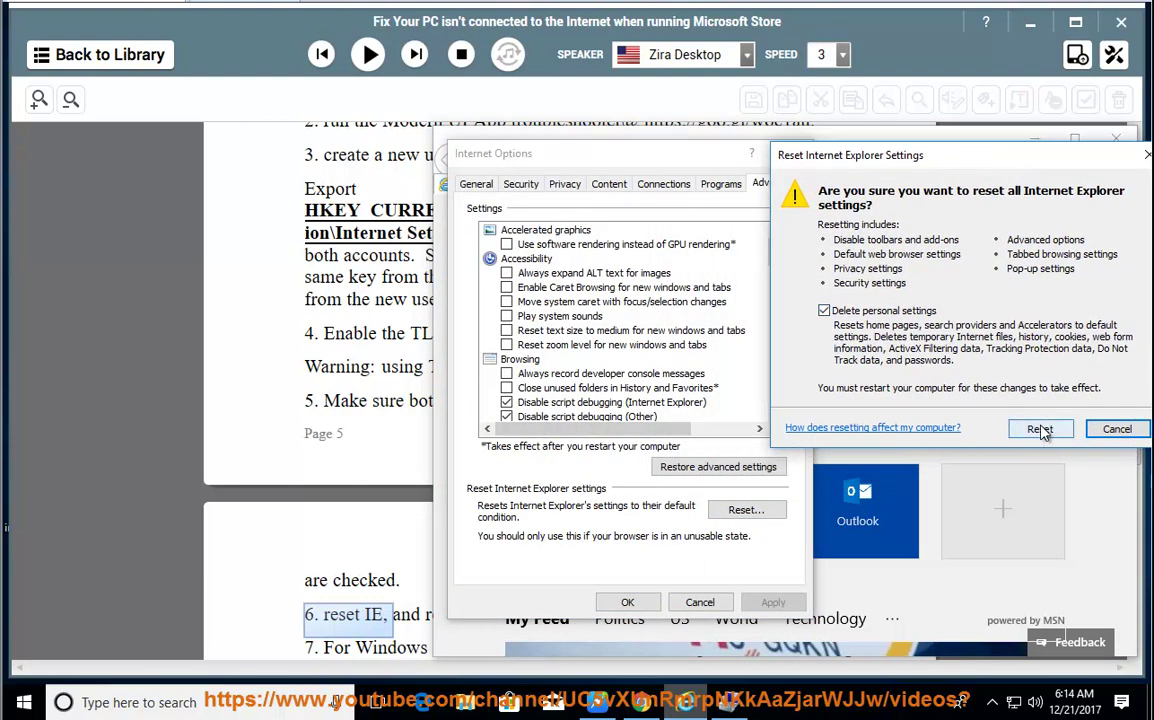
left_click(1102, 435)
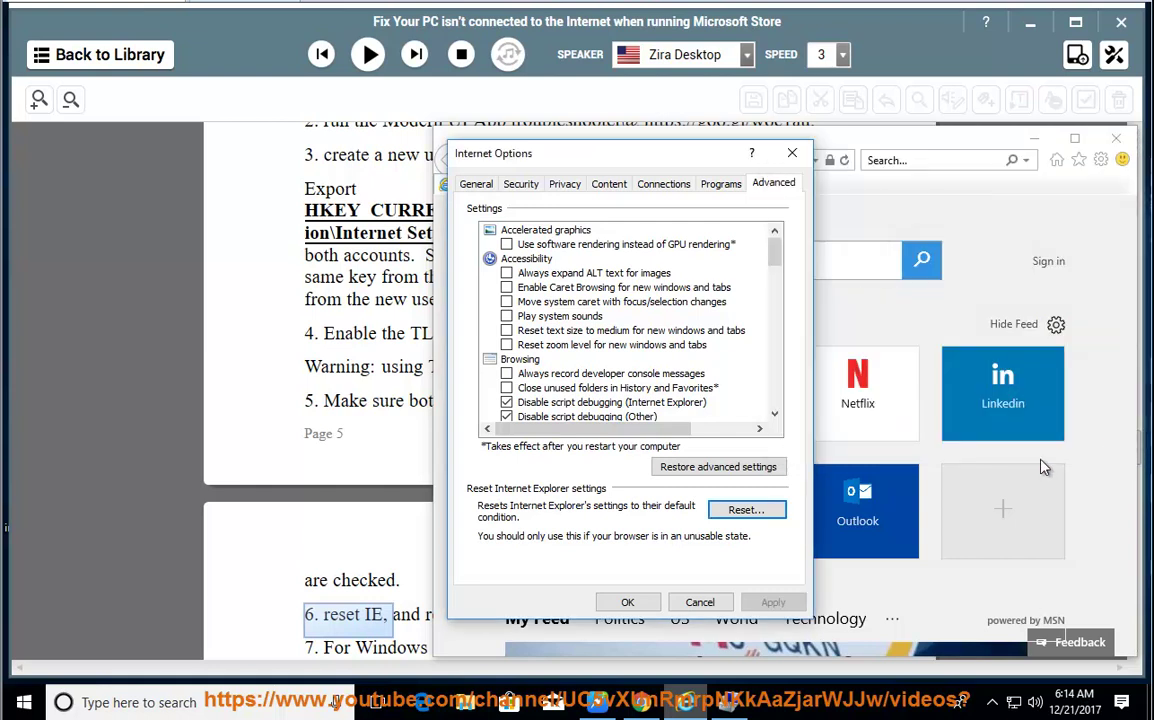
left_click(712, 602)
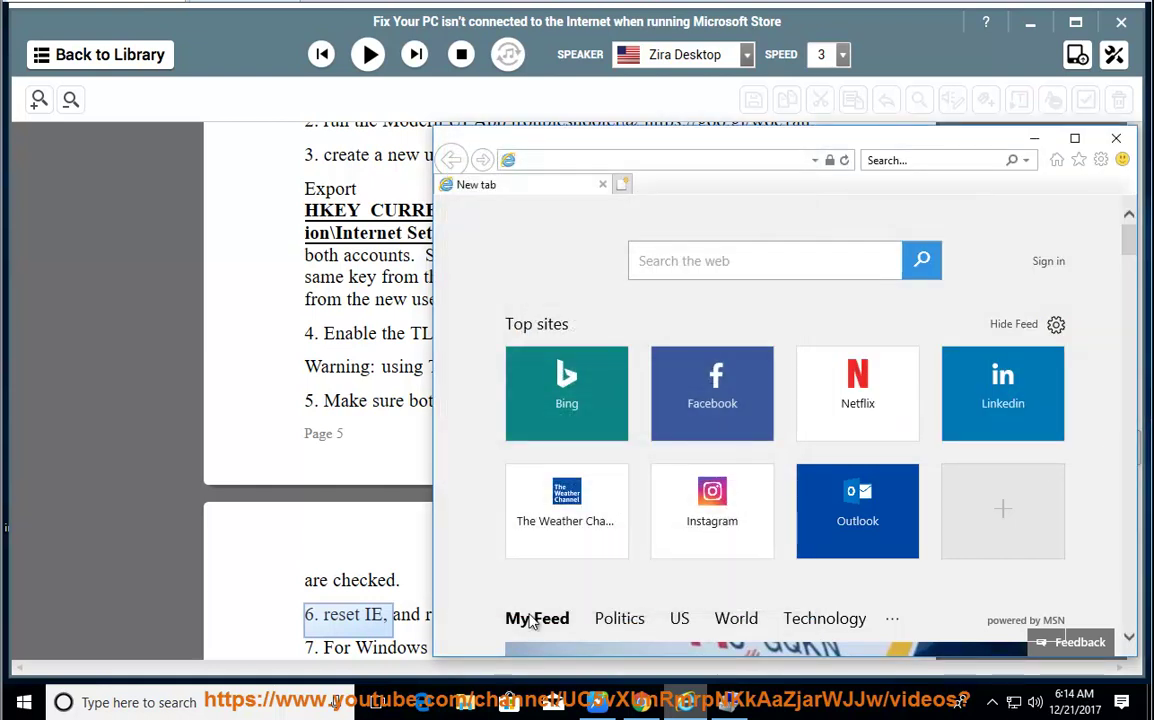
left_click(1036, 138)
left_click(367, 55)
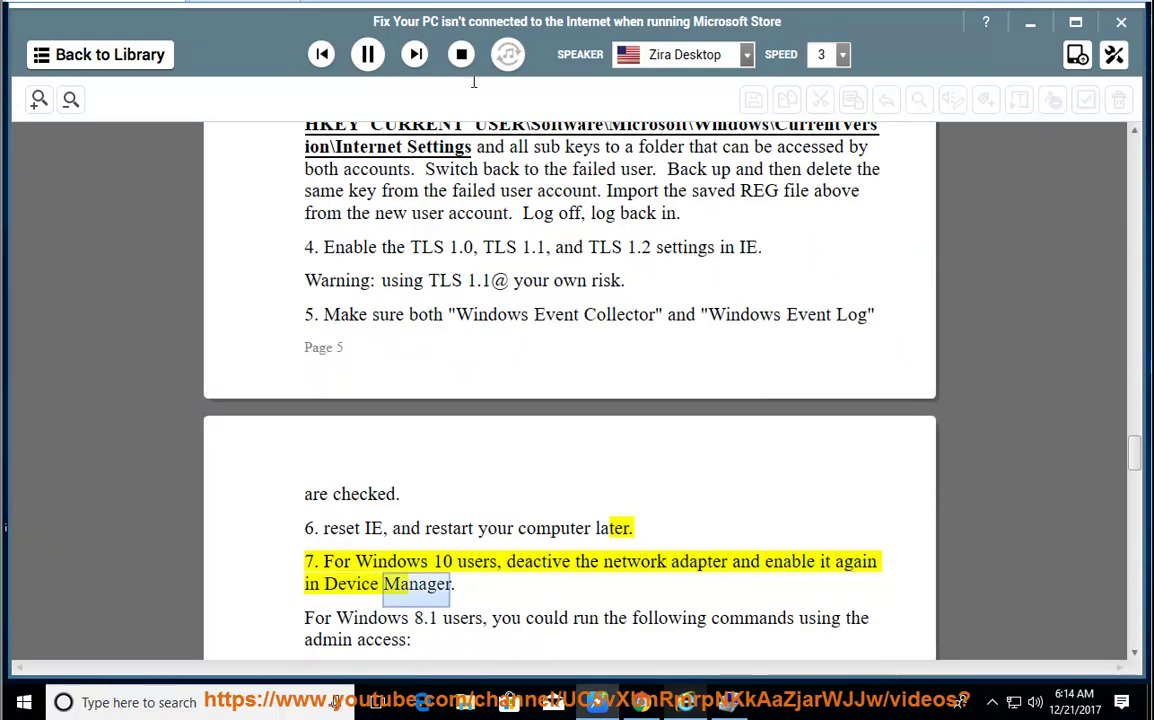
- Pause the guide at the step 7 network adapter text and return to Computer Management
left_click(368, 56)
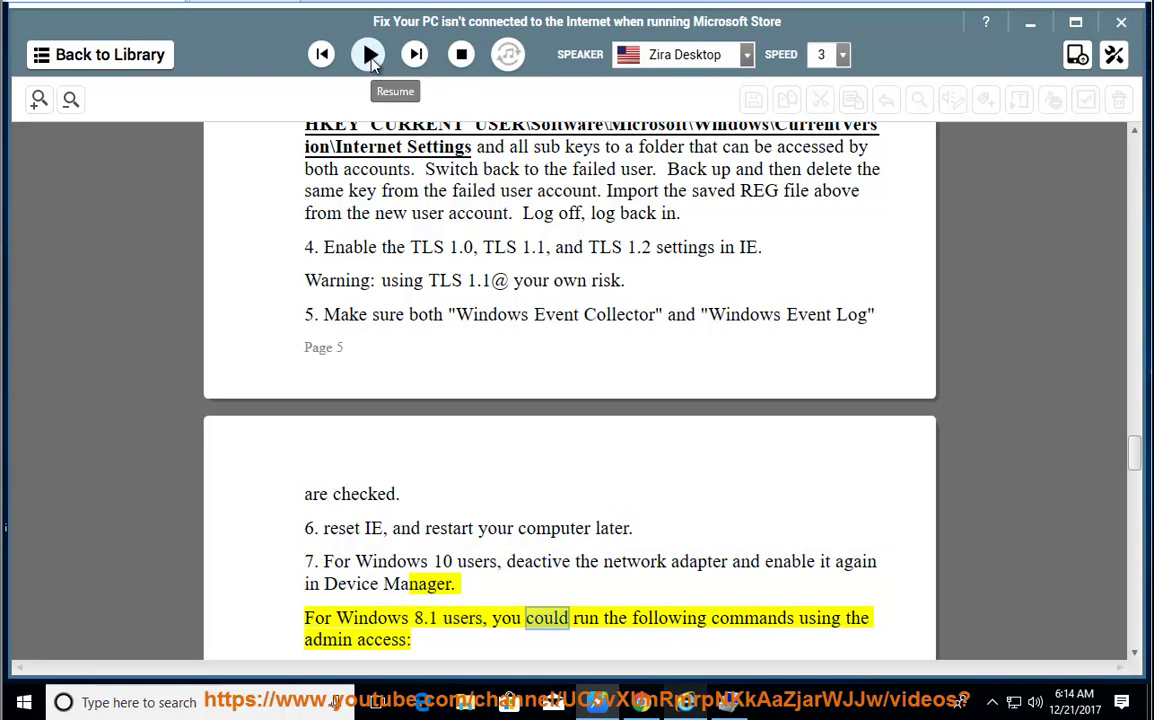
left_click_drag(742, 561, 396, 561)
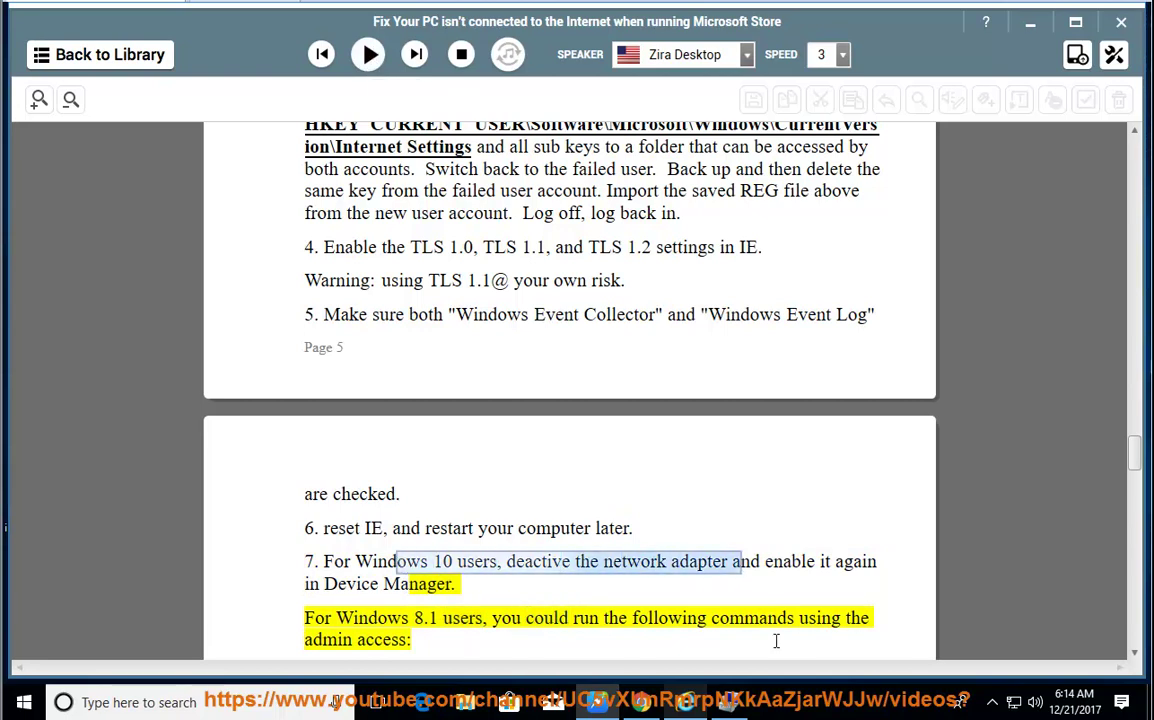
left_click(738, 696)
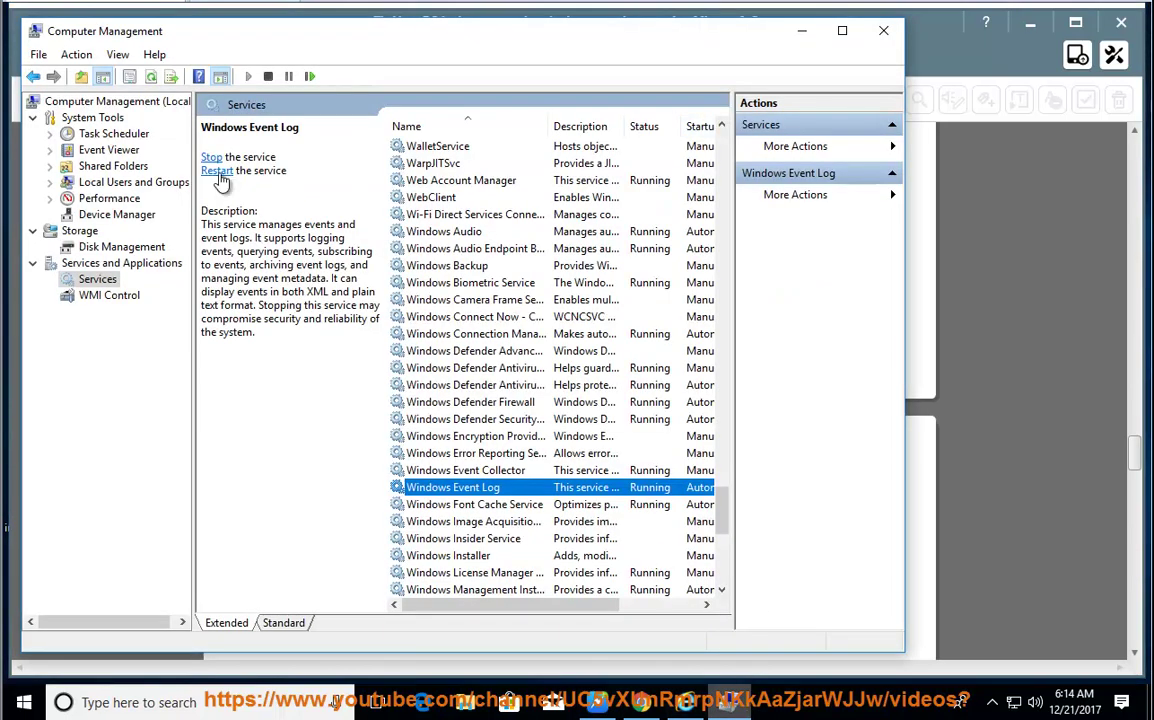
left_click(122, 246)
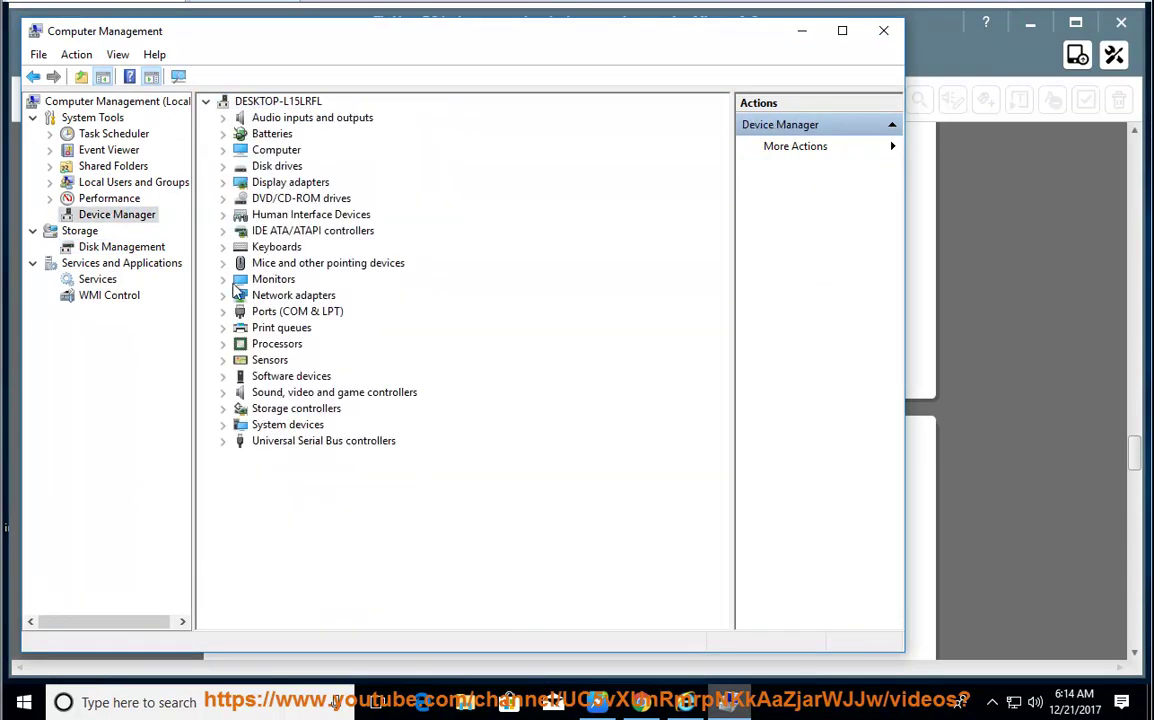
- Start uninstalling the Intel 82574L adapter in Device Manager, cancel it, and minimize the window
left_click(223, 295)
right_click(305, 312)
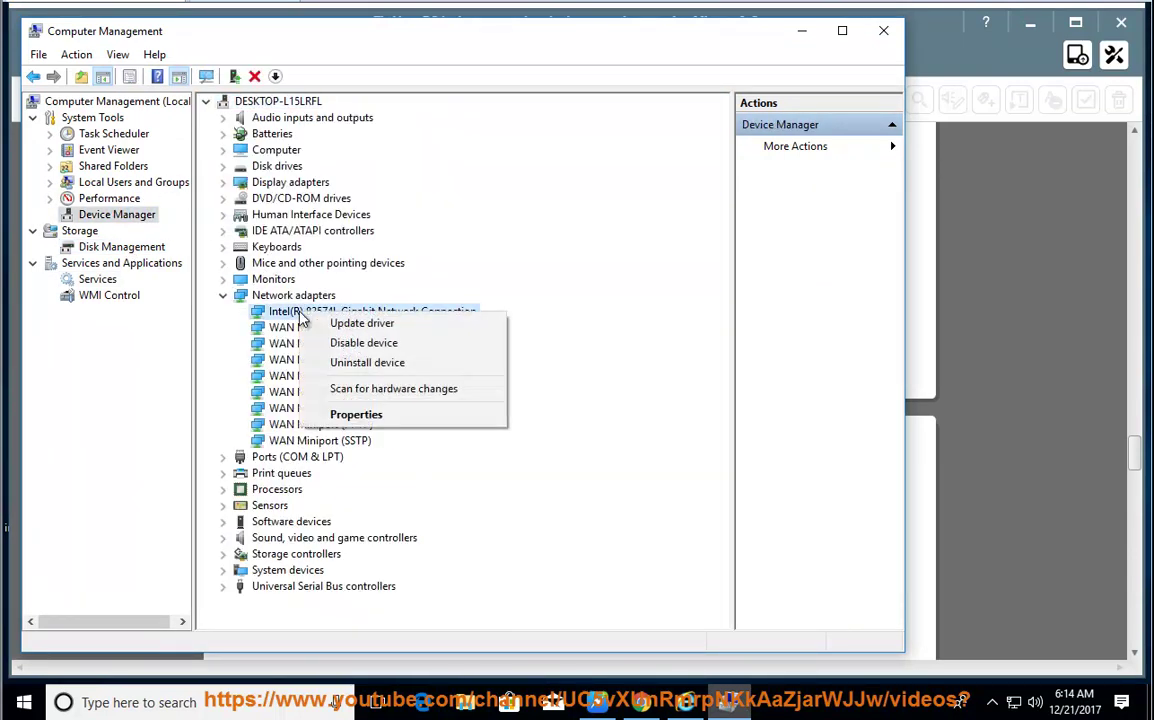
left_click(359, 366)
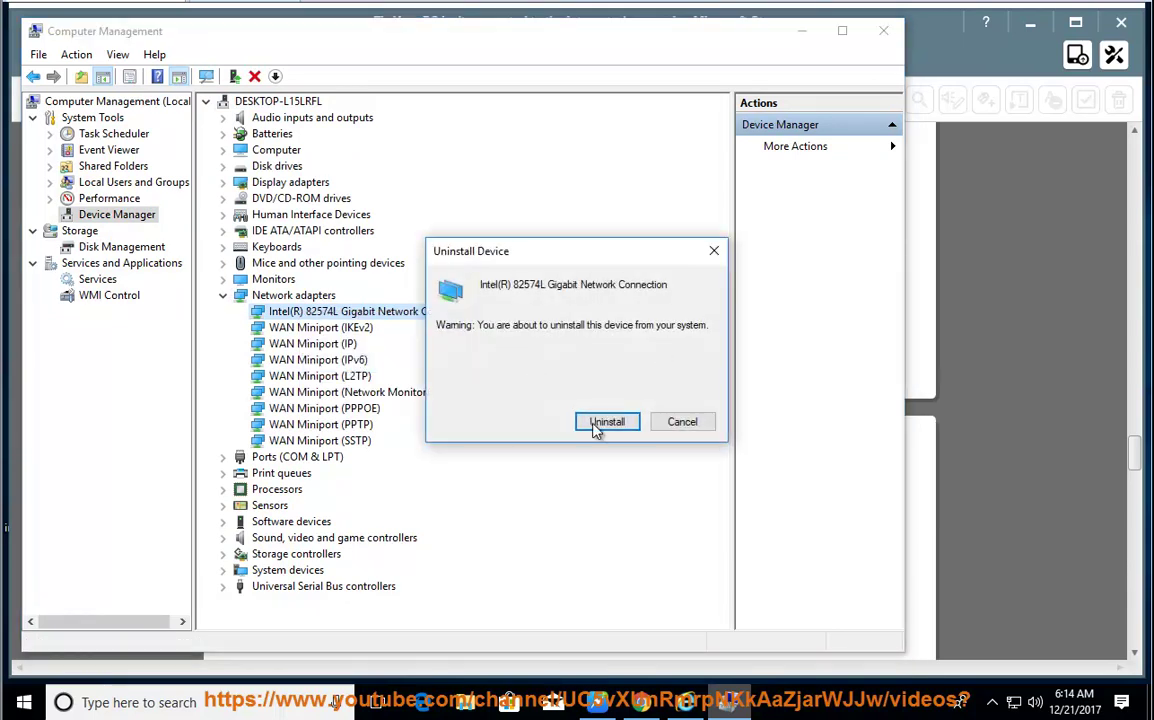
left_click(682, 421)
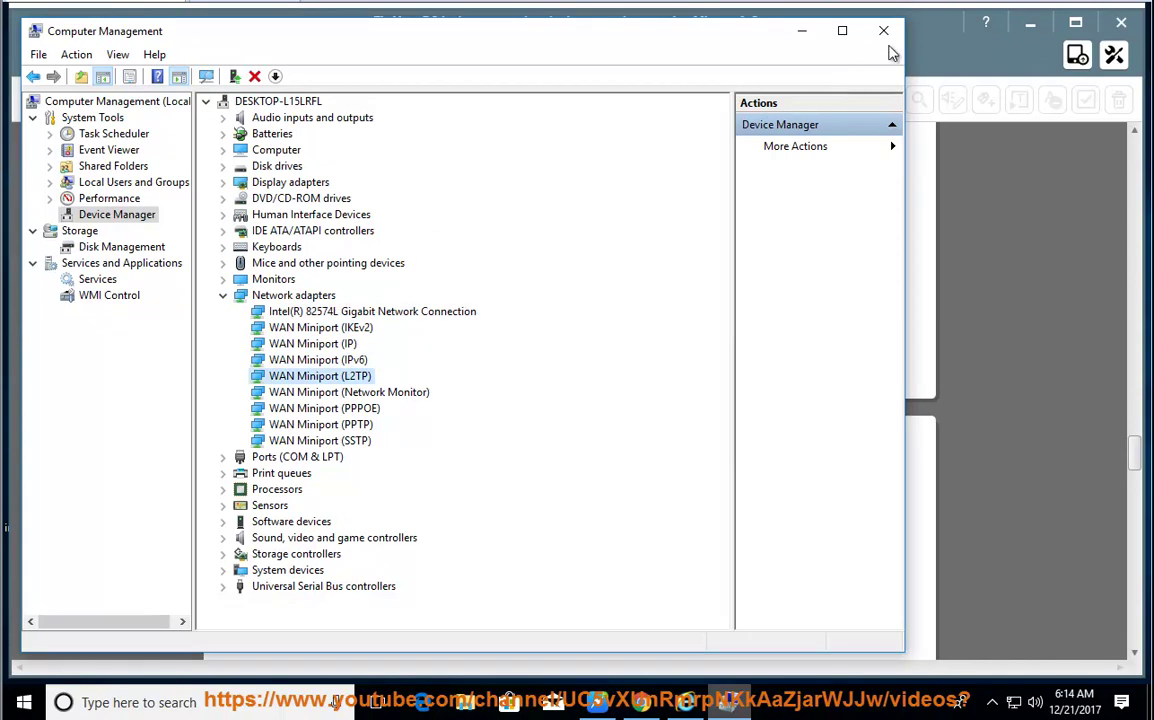
left_click(801, 31)
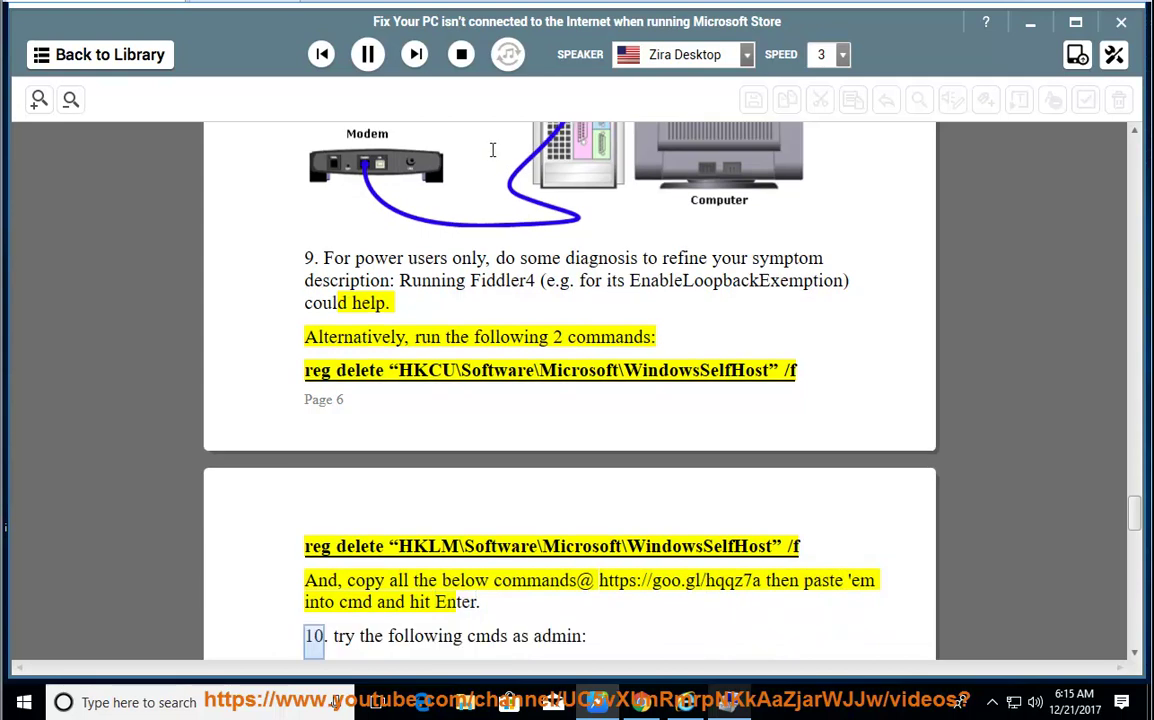
- Pause the read-aloud and scroll through guide items 8 to 10
left_click(368, 55)
scroll(770, 520, "up", 8)
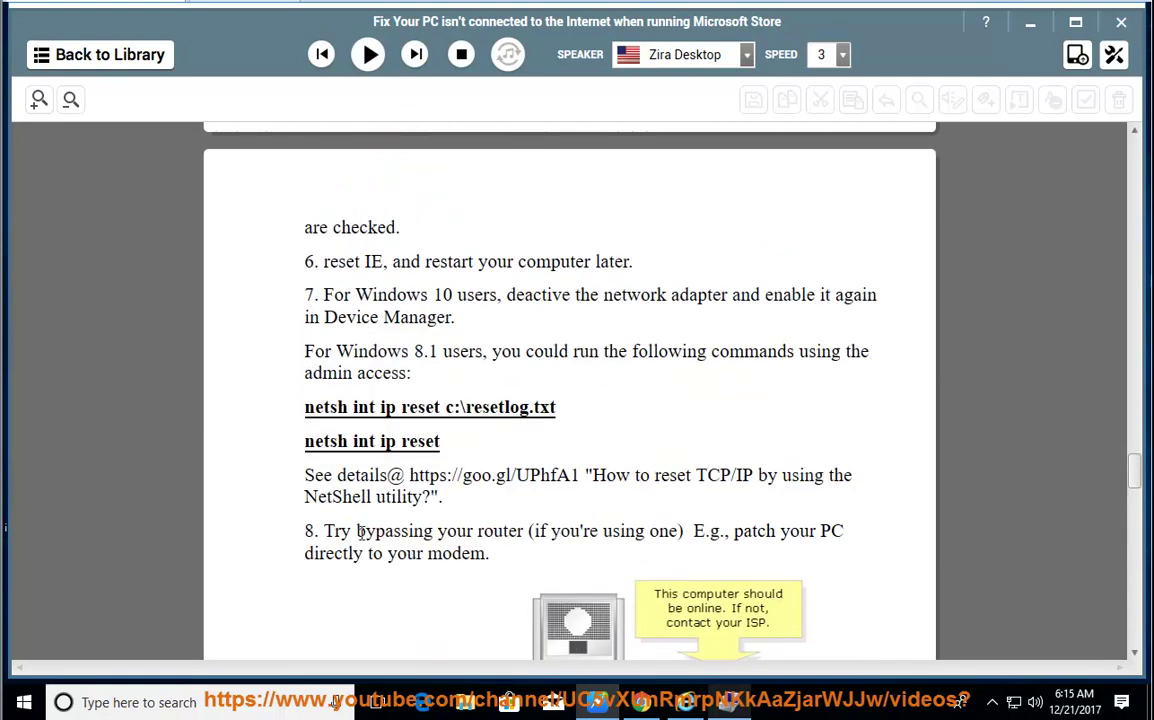
left_click_drag(395, 531, 675, 531)
scroll(630, 549, "down", 3)
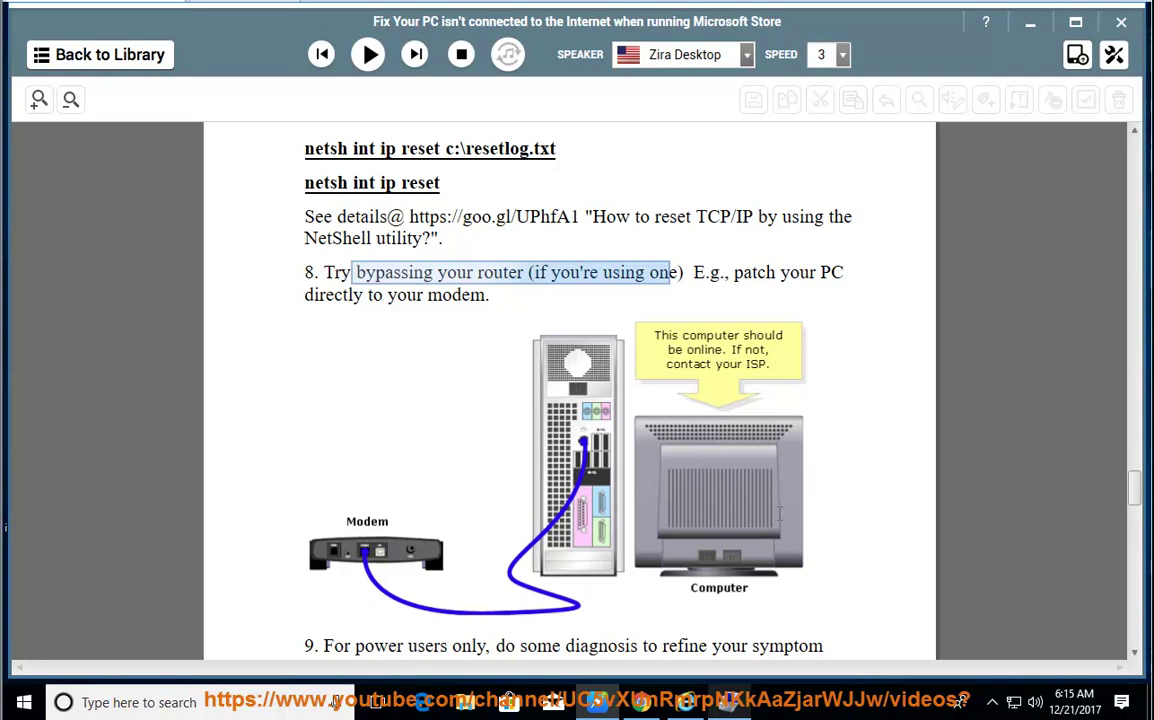
scroll(632, 553, "down", 1)
scroll(548, 569, "down", 1)
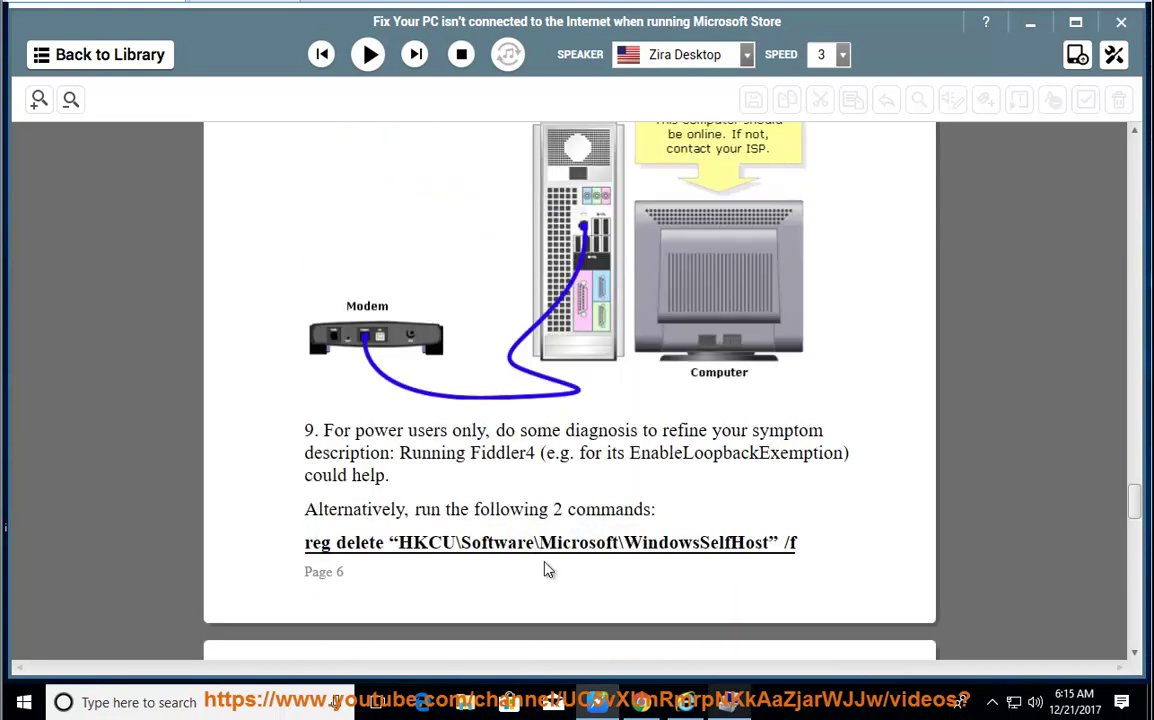
scroll(532, 562, "down", 2)
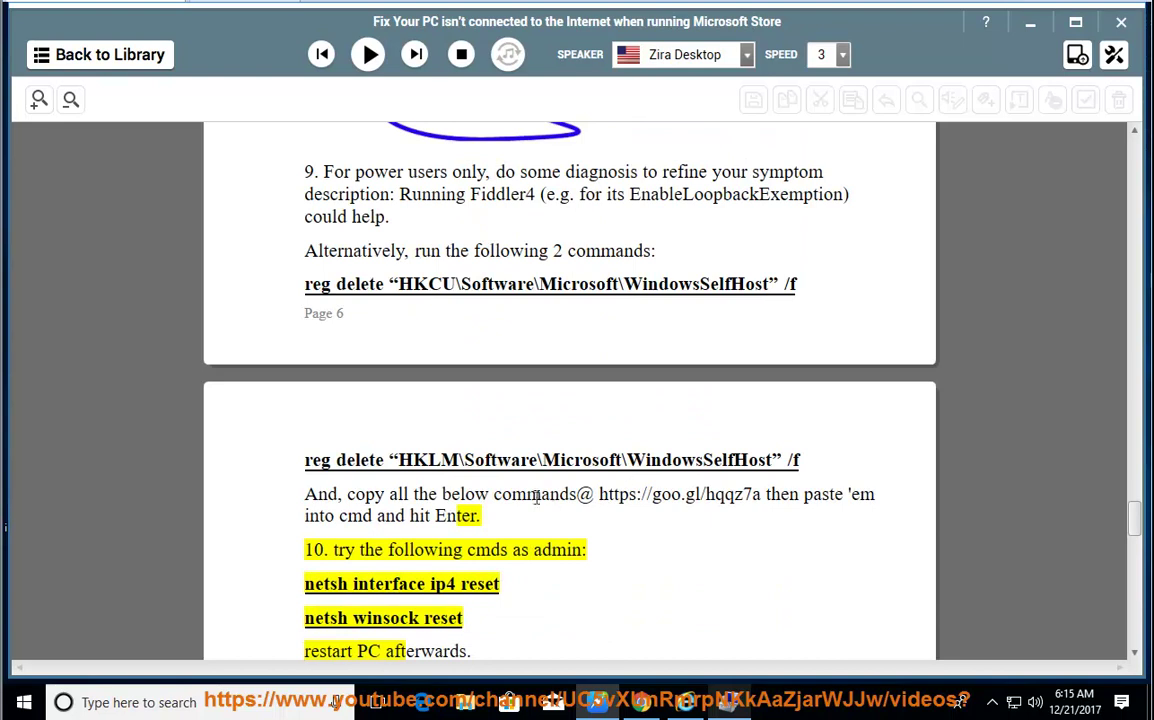
- Open Diagnosing Network.txt from the desktop in Notepad
left_click_drag(507, 497, 757, 497)
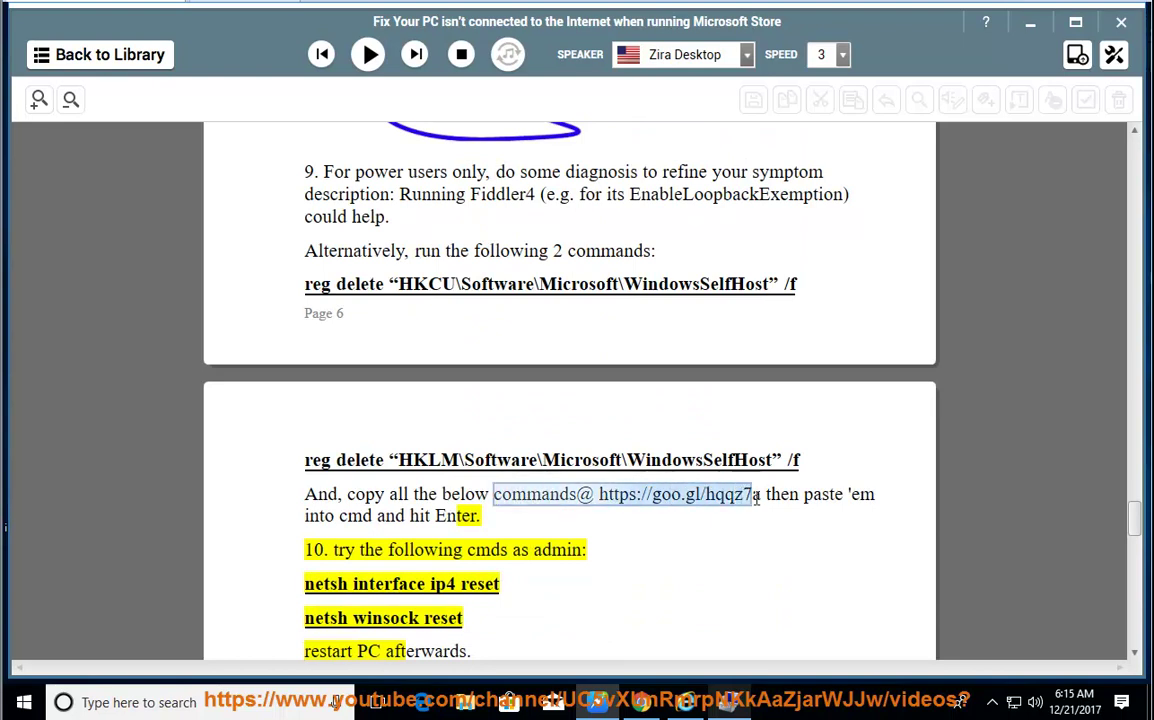
left_click(1030, 30)
double_click(103, 320)
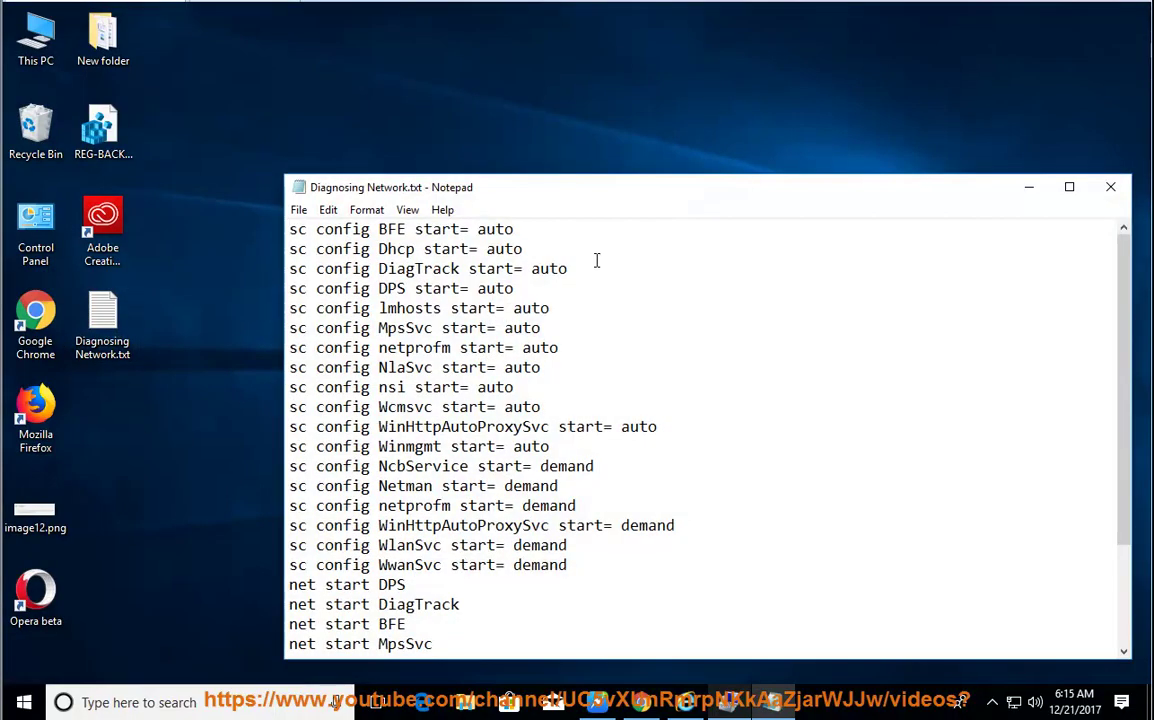
- Maximize Notepad and copy all the service commands in Diagnosing Network.txt
double_click(668, 191)
left_click_drag(157, 612, 6, 31)
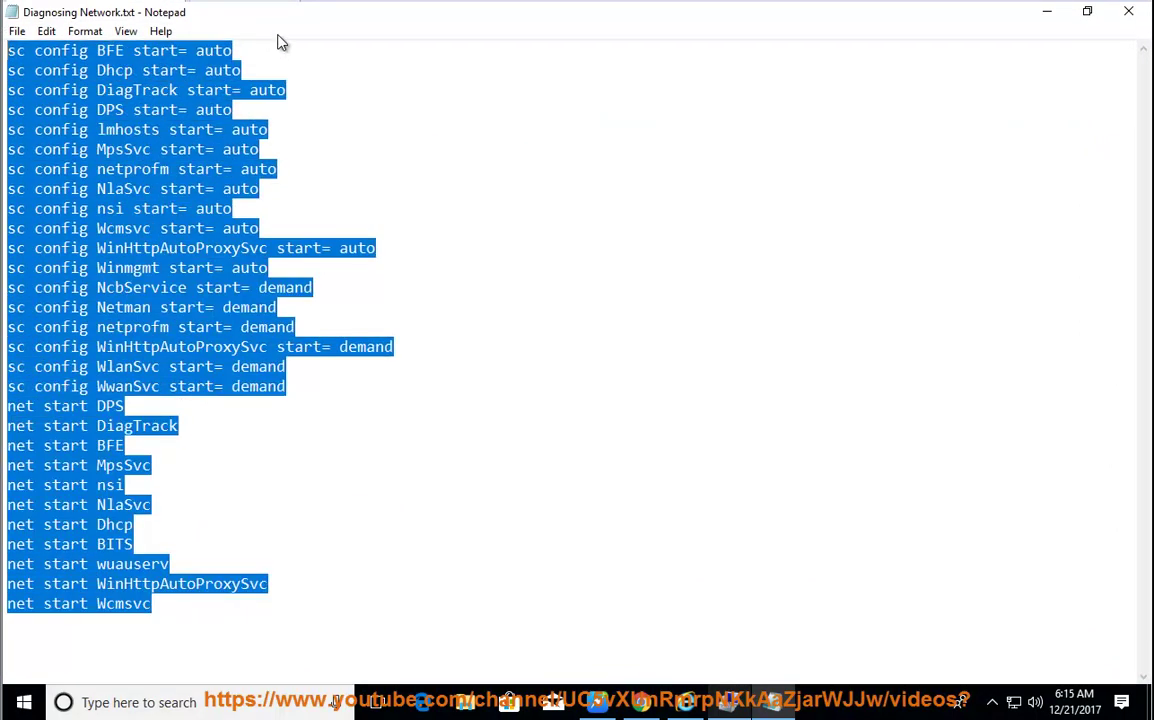
right_click(141, 306)
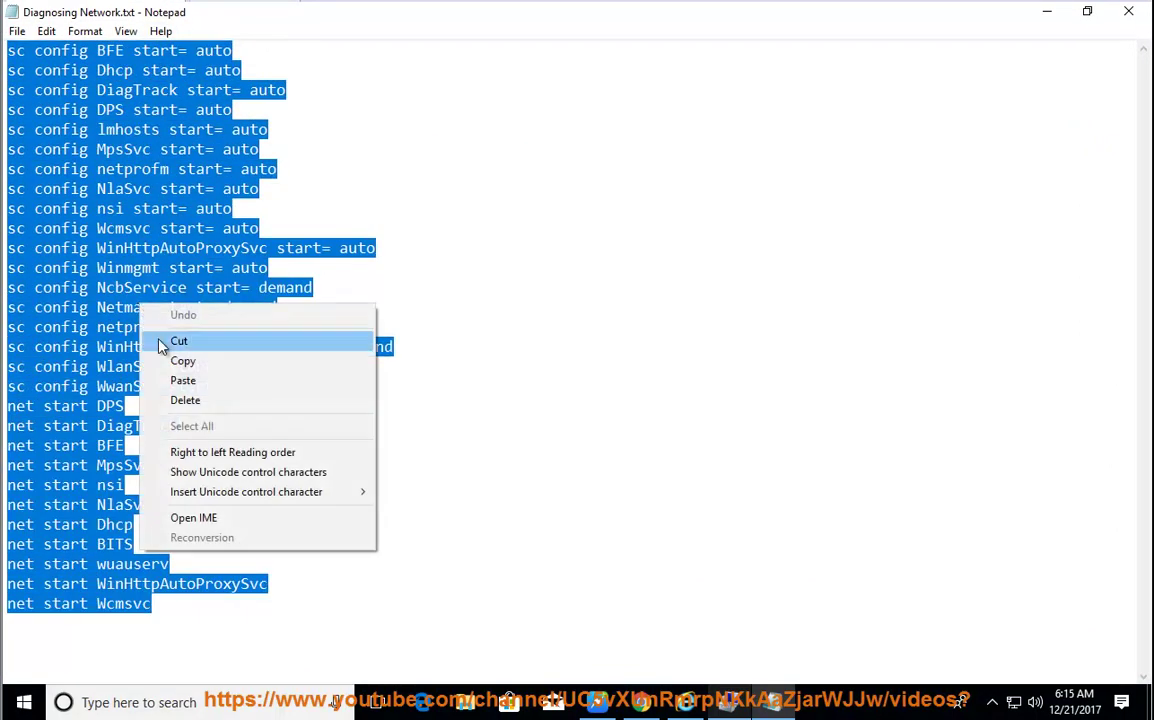
left_click(202, 362)
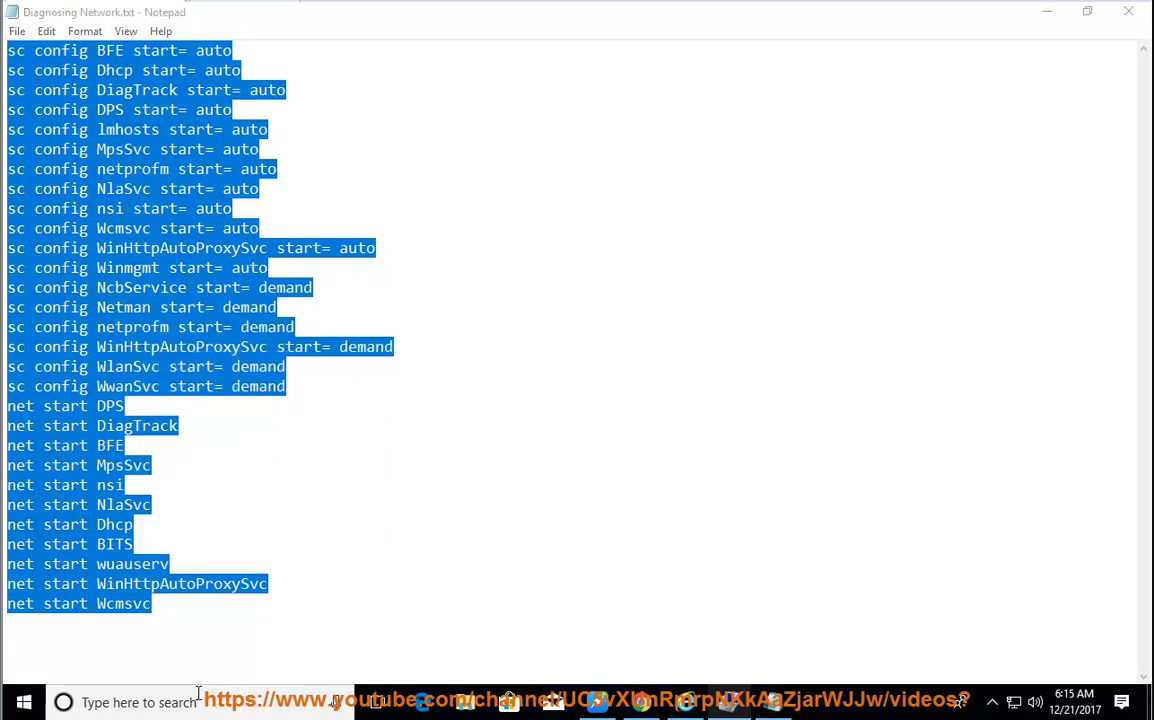
- Launch Command Prompt as administrator, move it aside, and bring the Notepad command list forward
left_click(199, 702)
type("CMD")
right_click(221, 216)
left_click(227, 229)
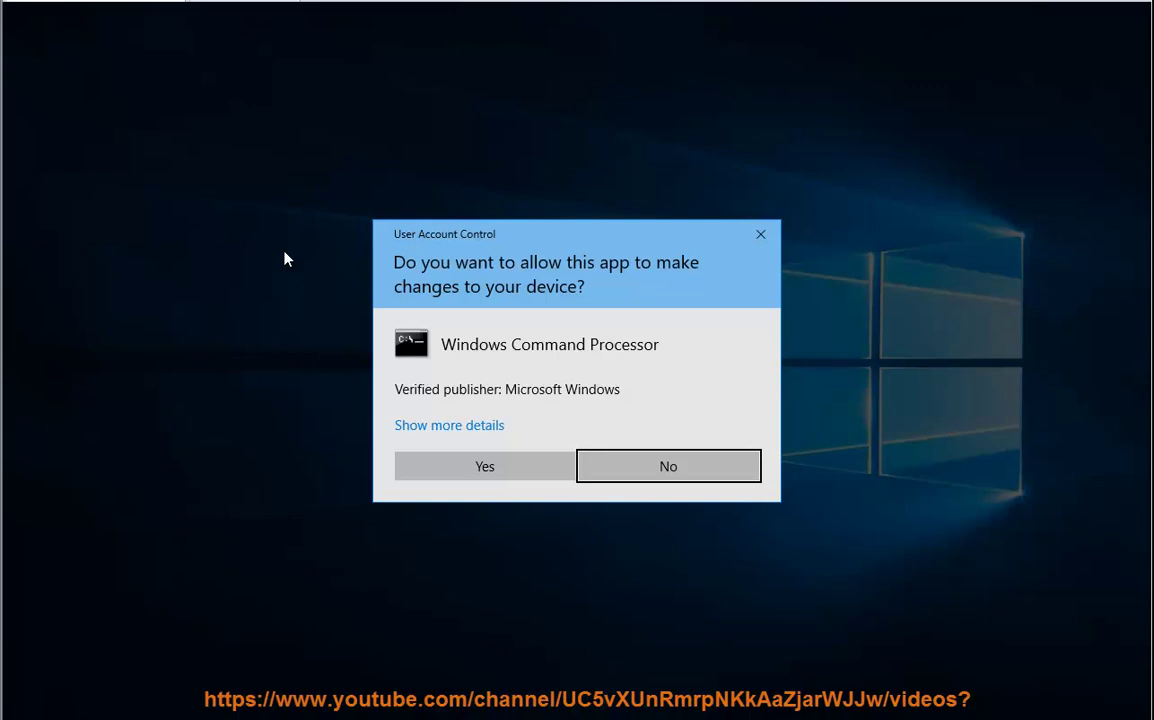
left_click(456, 474)
left_click_drag(203, 66, 417, 79)
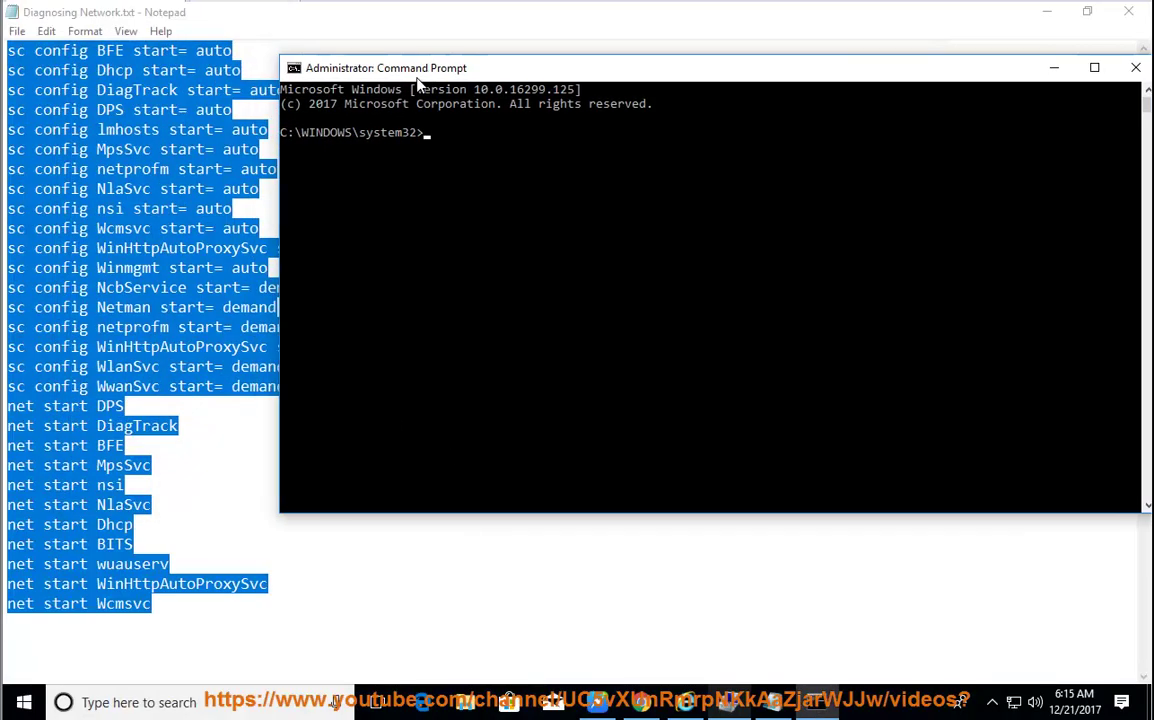
left_click(297, 75)
mouse_move(380, 220)
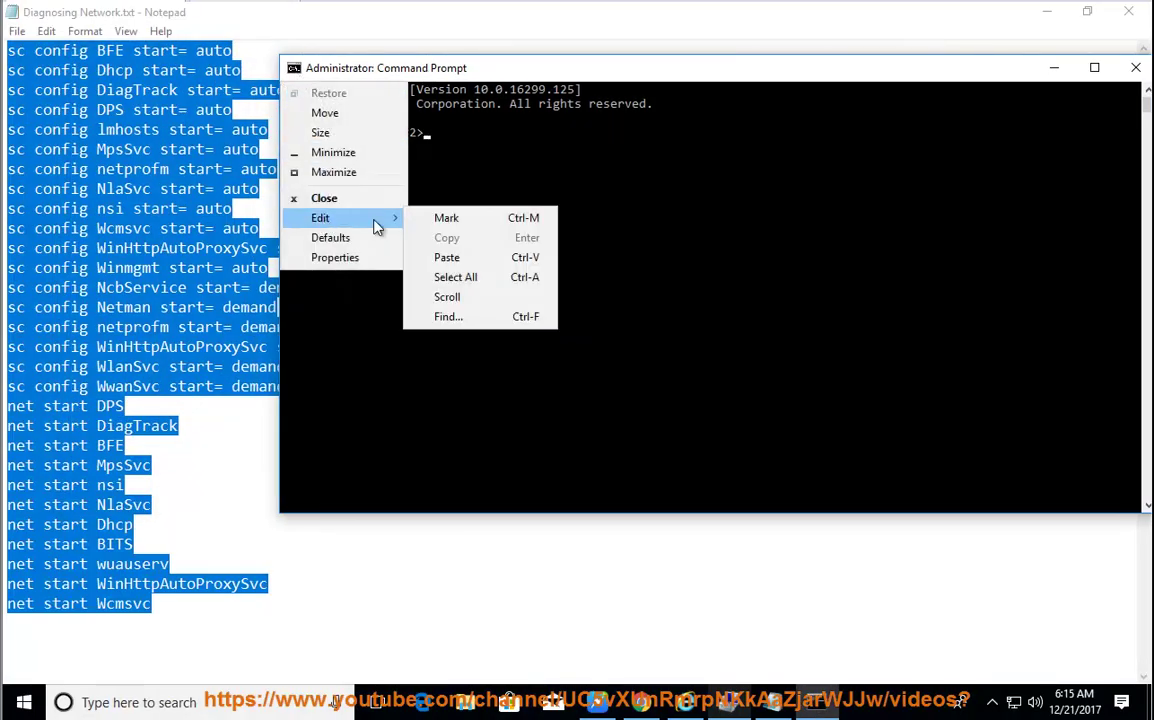
left_click(565, 620)
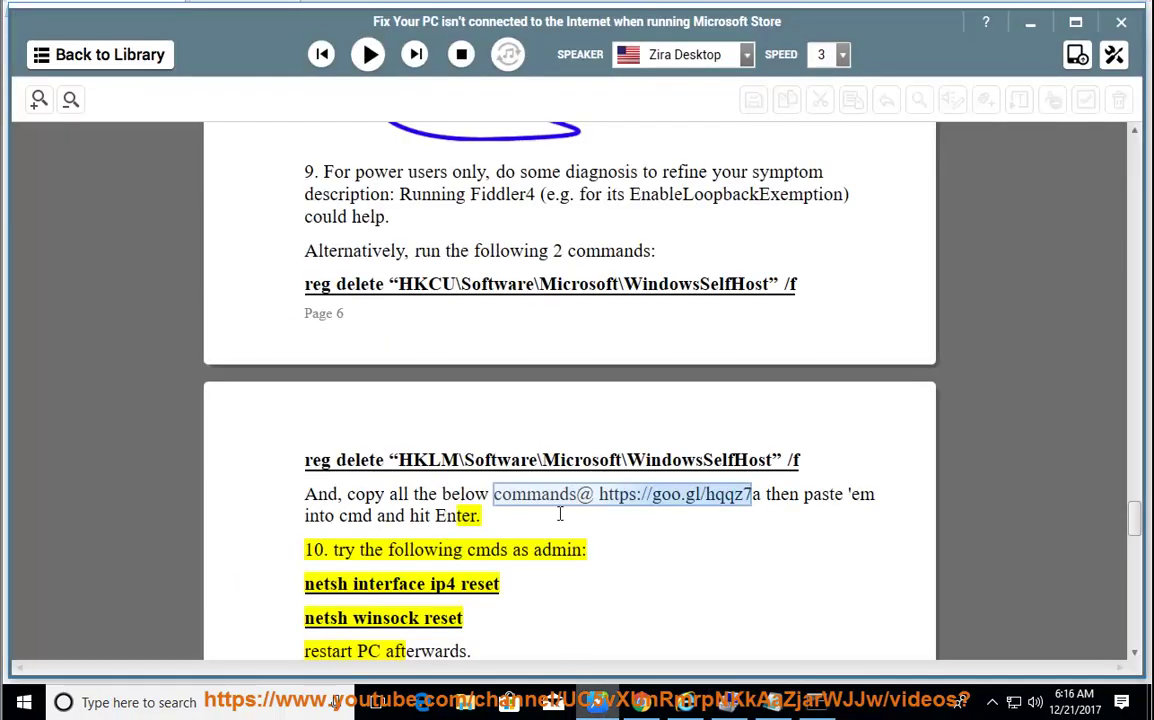
- Read the guide aloud from Step 10 through Step 12's restart advice, then open the Start menu
left_click(560, 515)
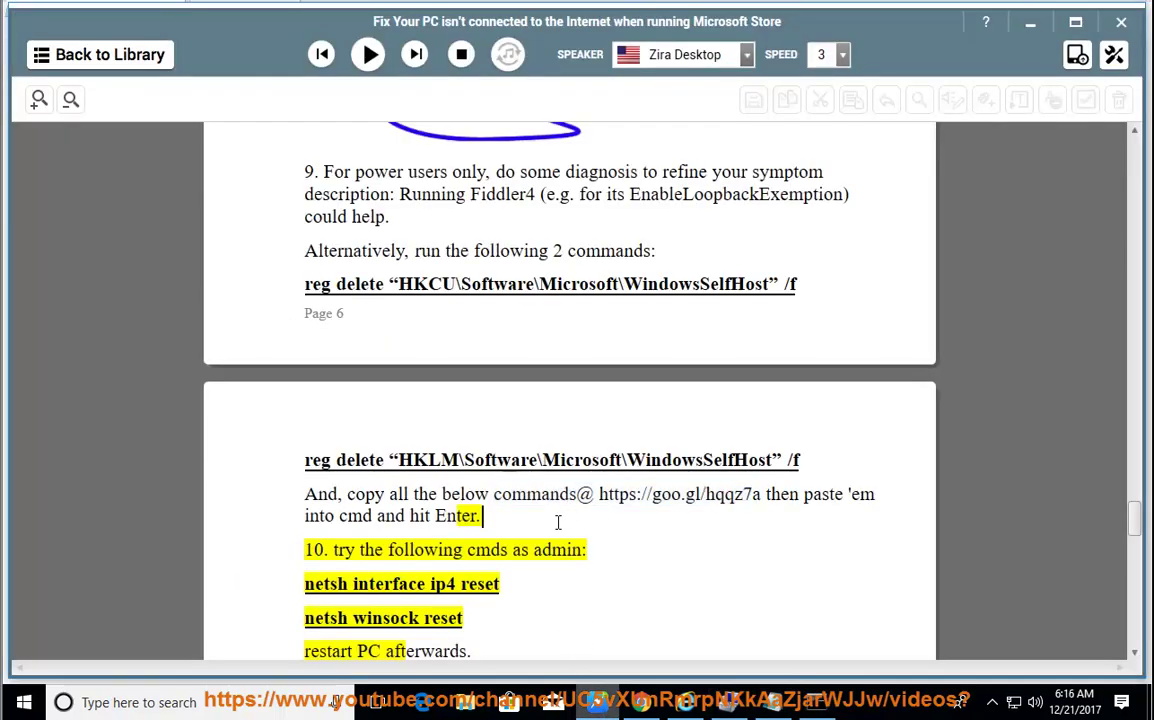
scroll(557, 520, "down", 3)
scroll(555, 523, "up", 2)
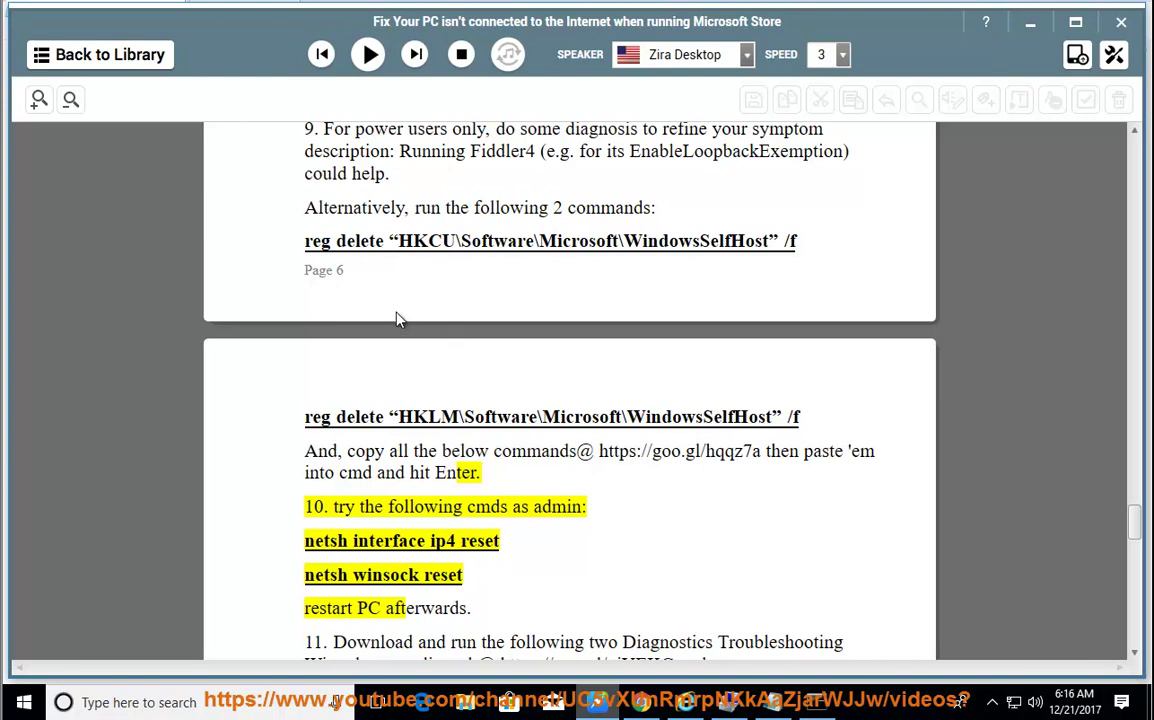
left_click(368, 54)
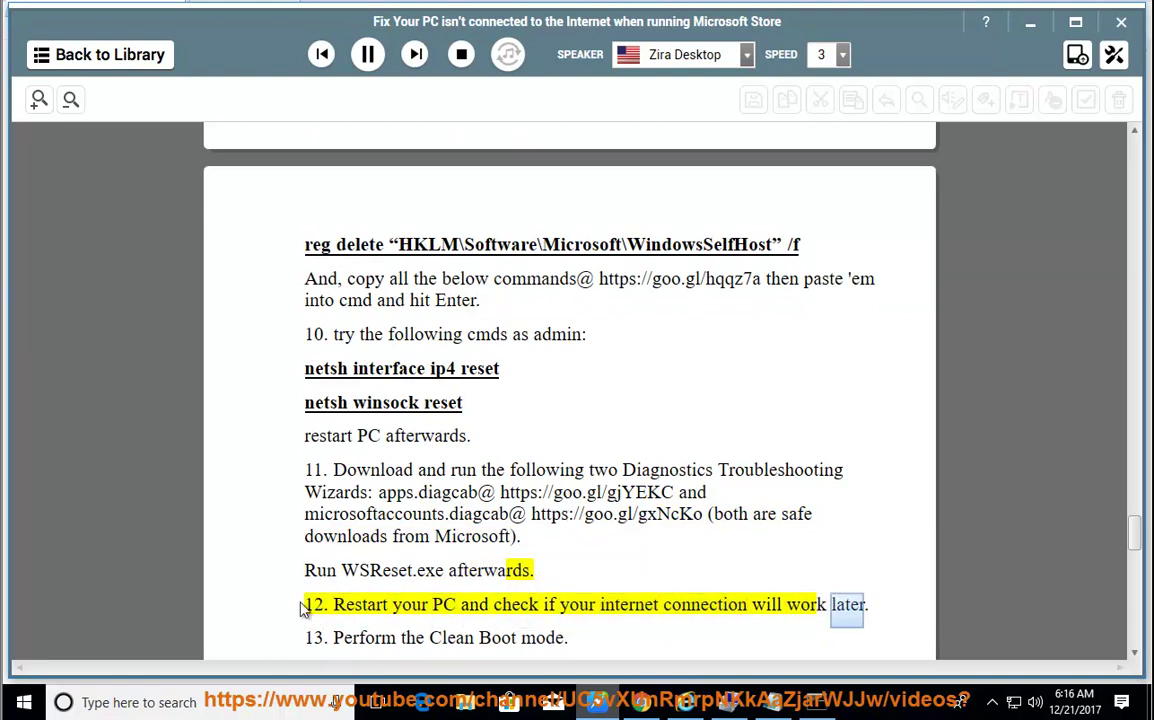
left_click(17, 706)
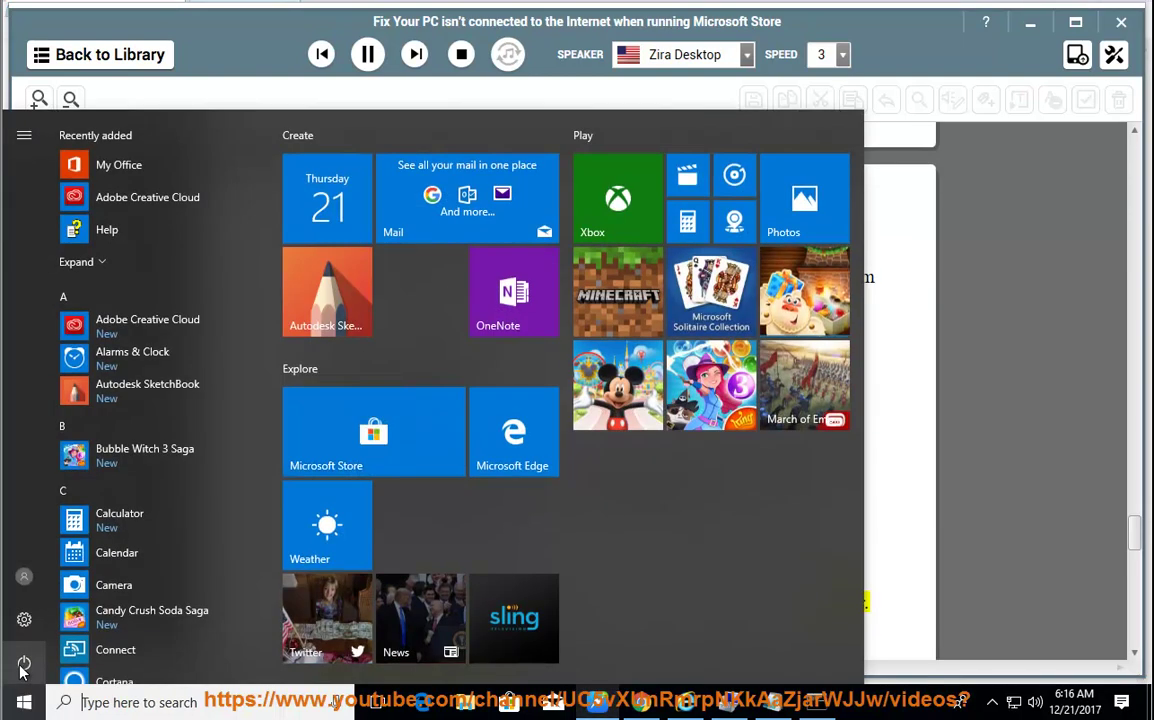
- Cancel out of Power options, stop the guide at 'Perform the Clean Boot mode', and open the taskbar menu
left_click(23, 663)
left_click(857, 594)
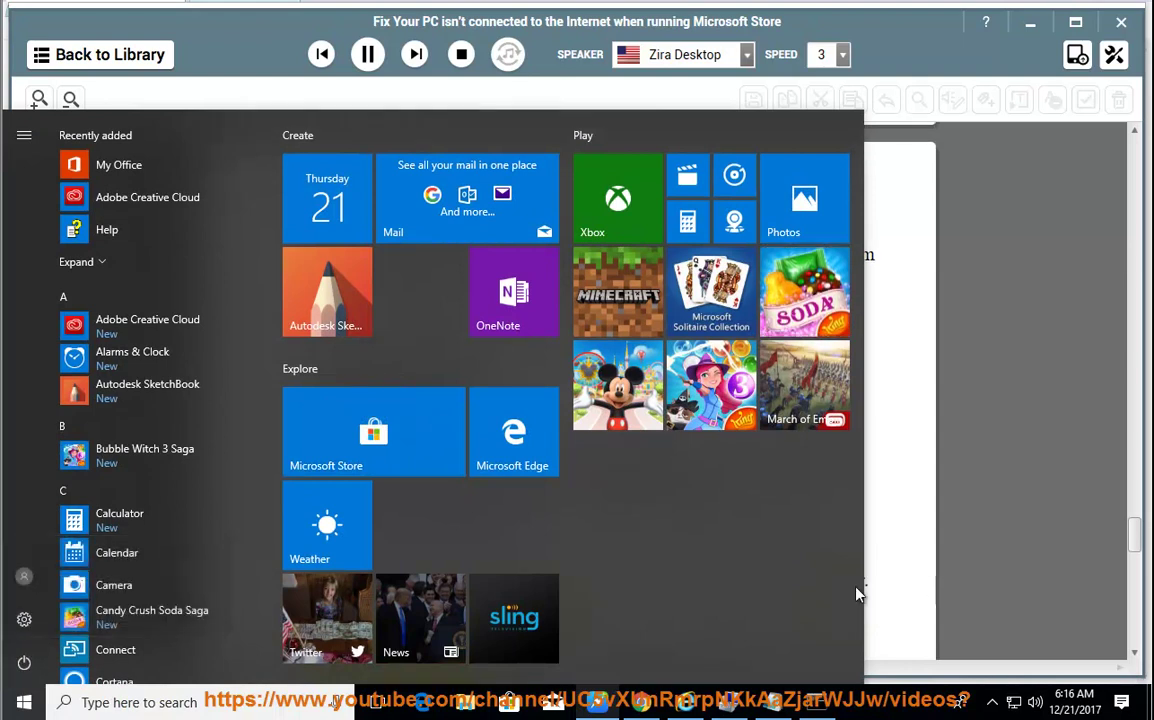
left_click(1003, 547)
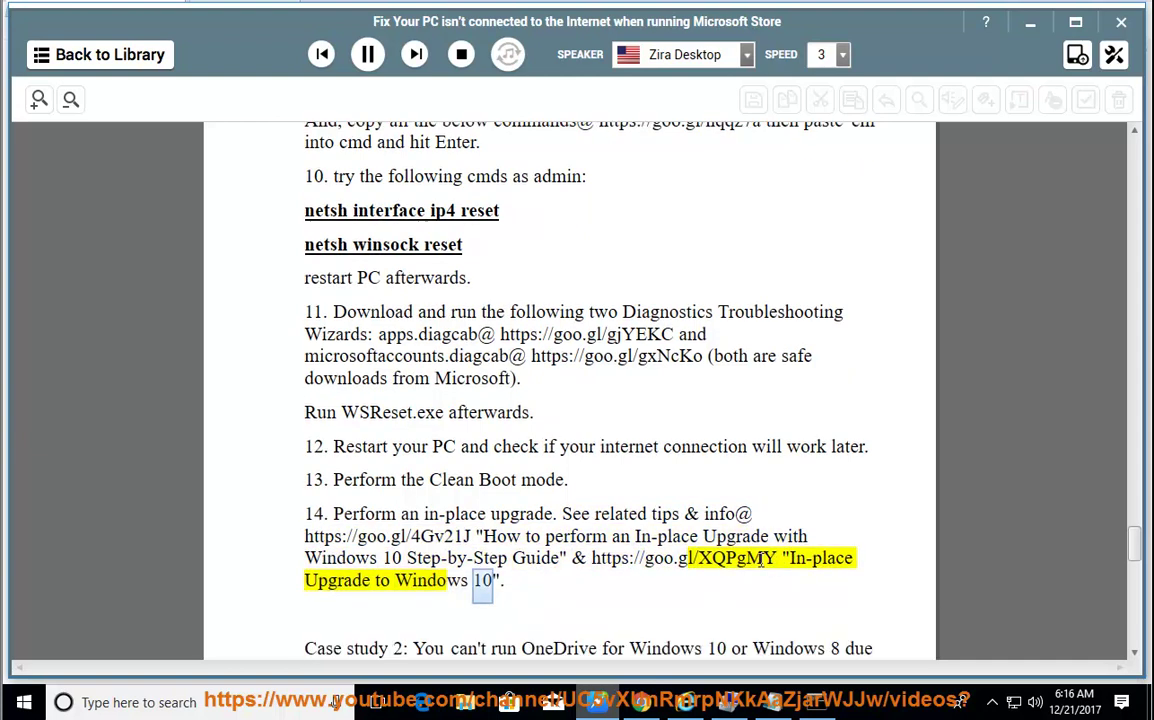
left_click_drag(569, 480, 302, 481)
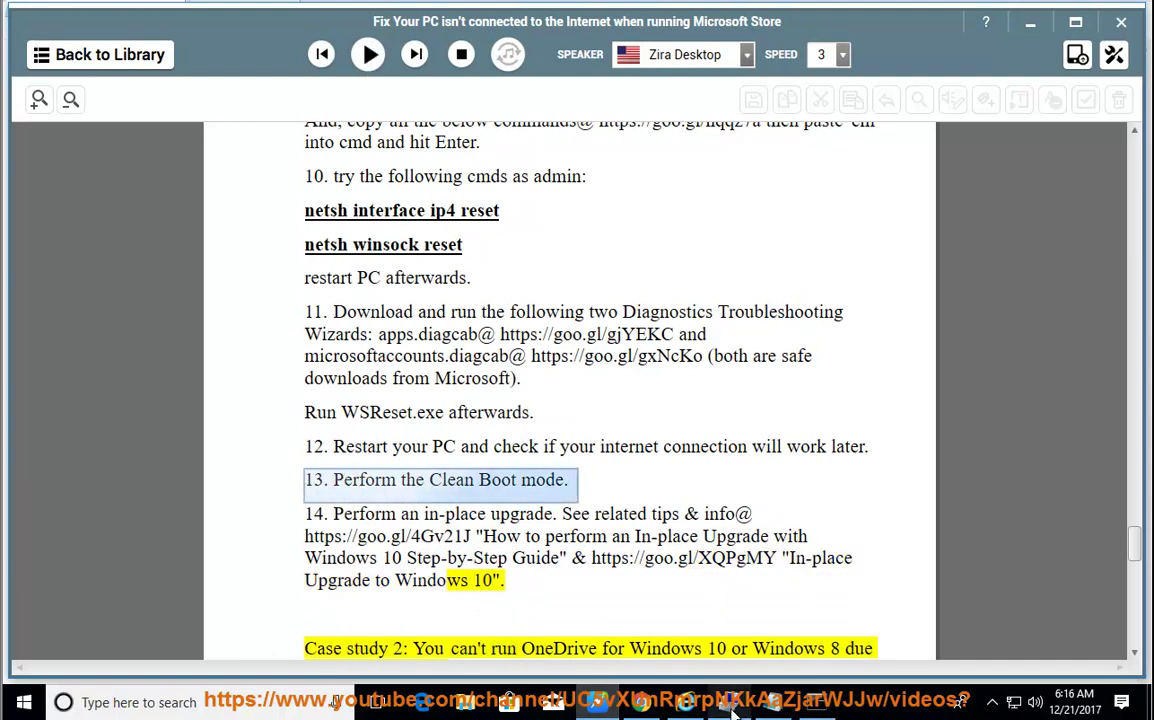
right_click(889, 708)
- Inspect each Startup app (Adobe, IDM, OneDrive, Update_notifier, VMware, Defender) in Task Manager, then close it
left_click(855, 559)
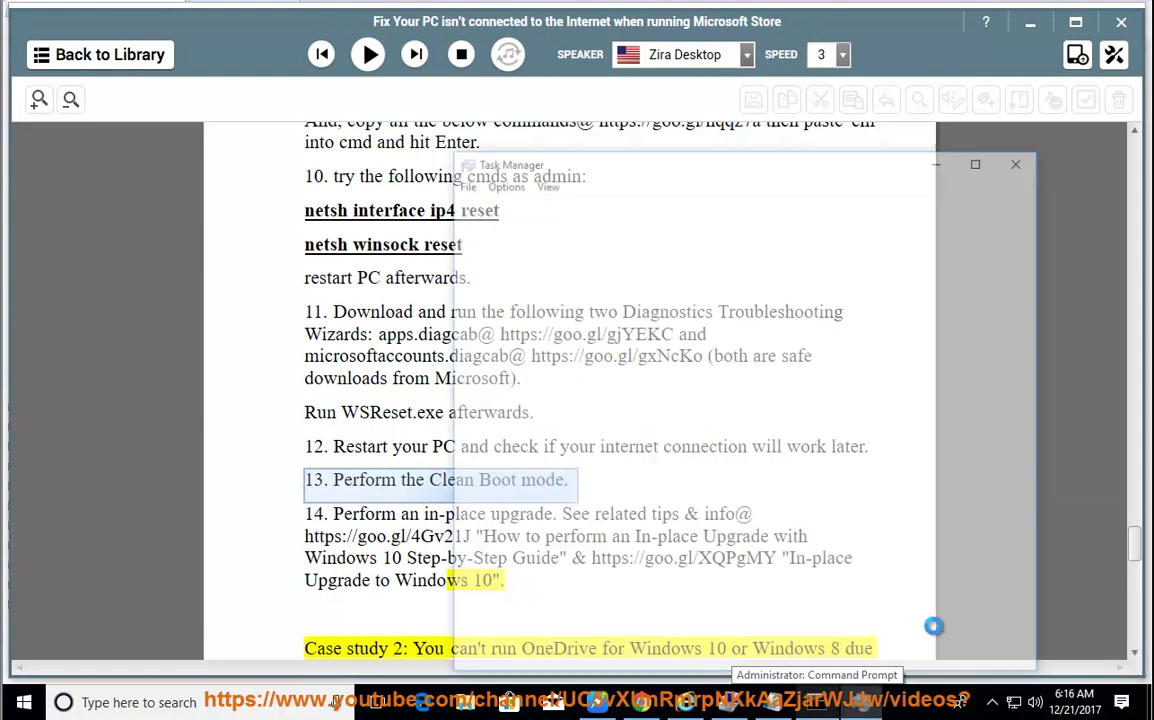
left_click(664, 205)
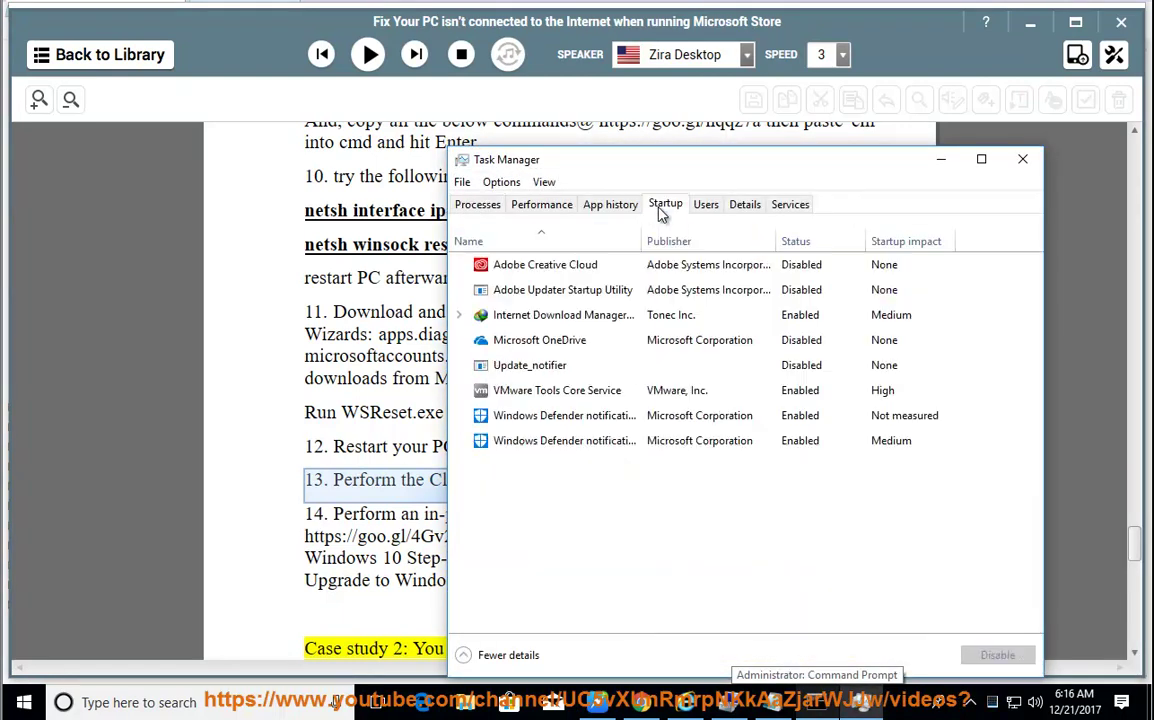
left_click(780, 290)
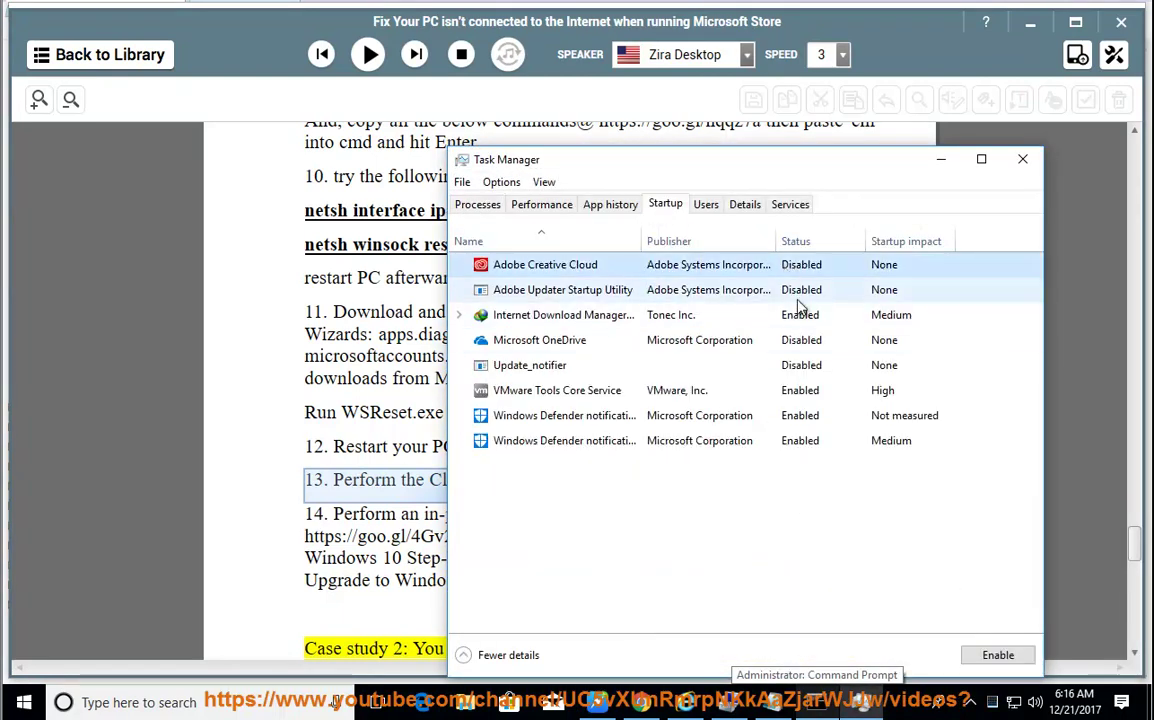
left_click(801, 318)
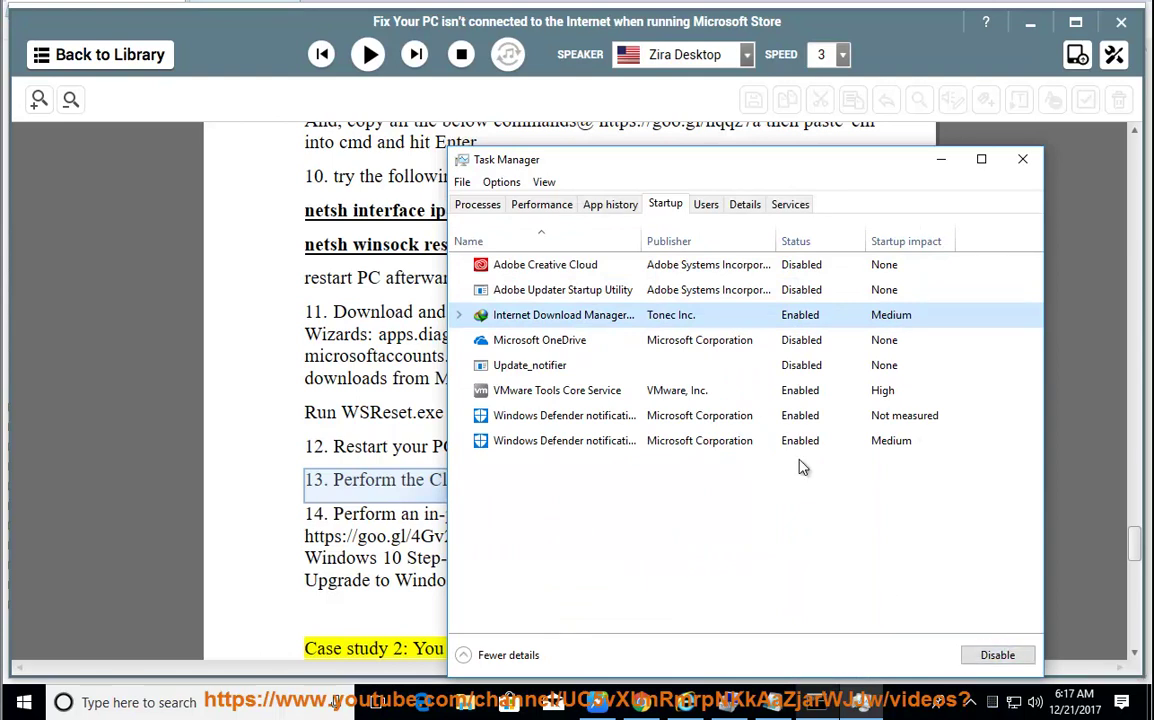
left_click(765, 340)
left_click(765, 366)
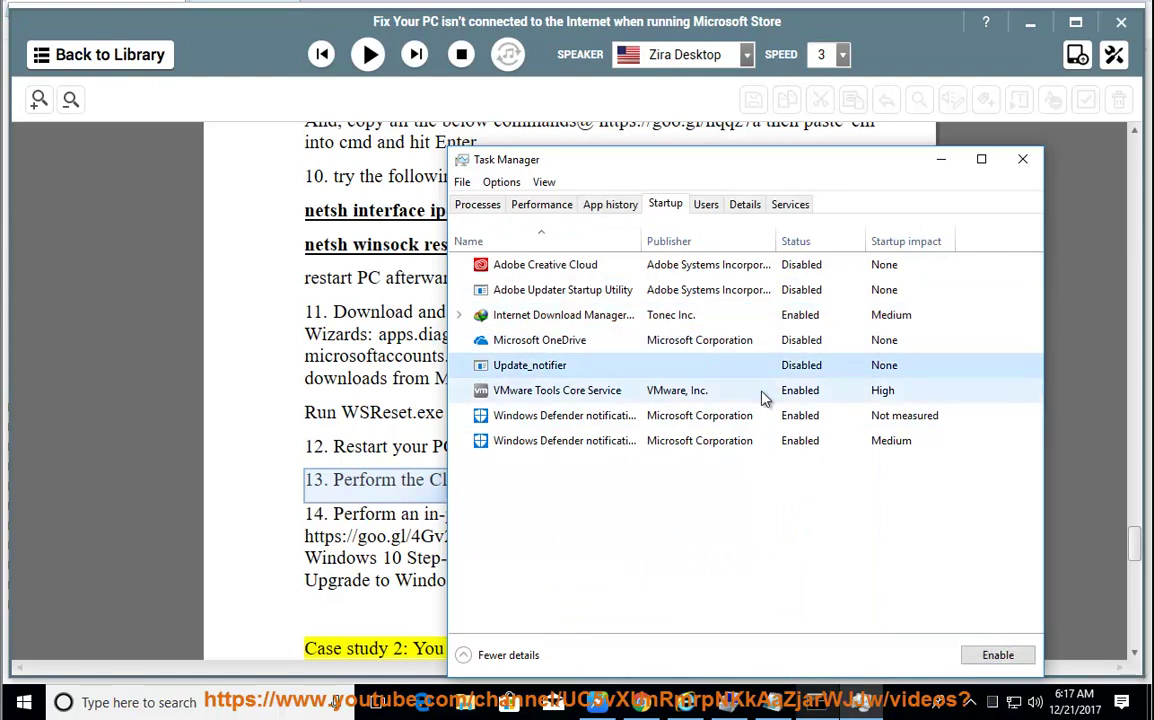
left_click(781, 396)
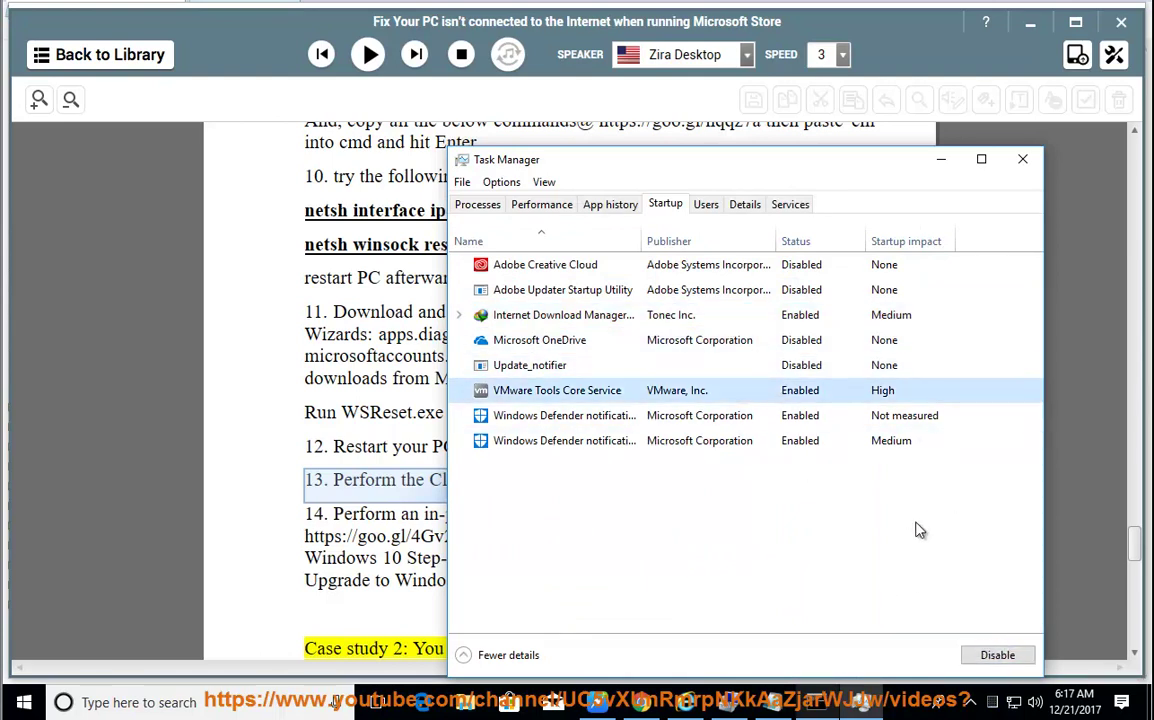
left_click(997, 655)
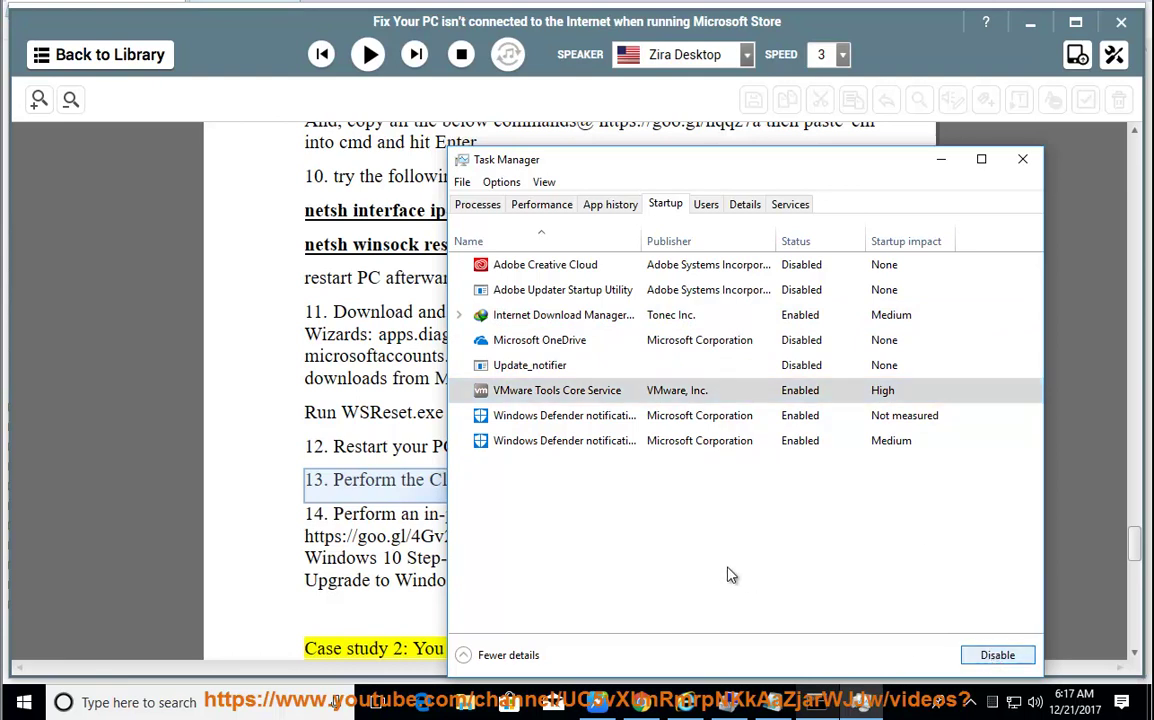
left_click(812, 416)
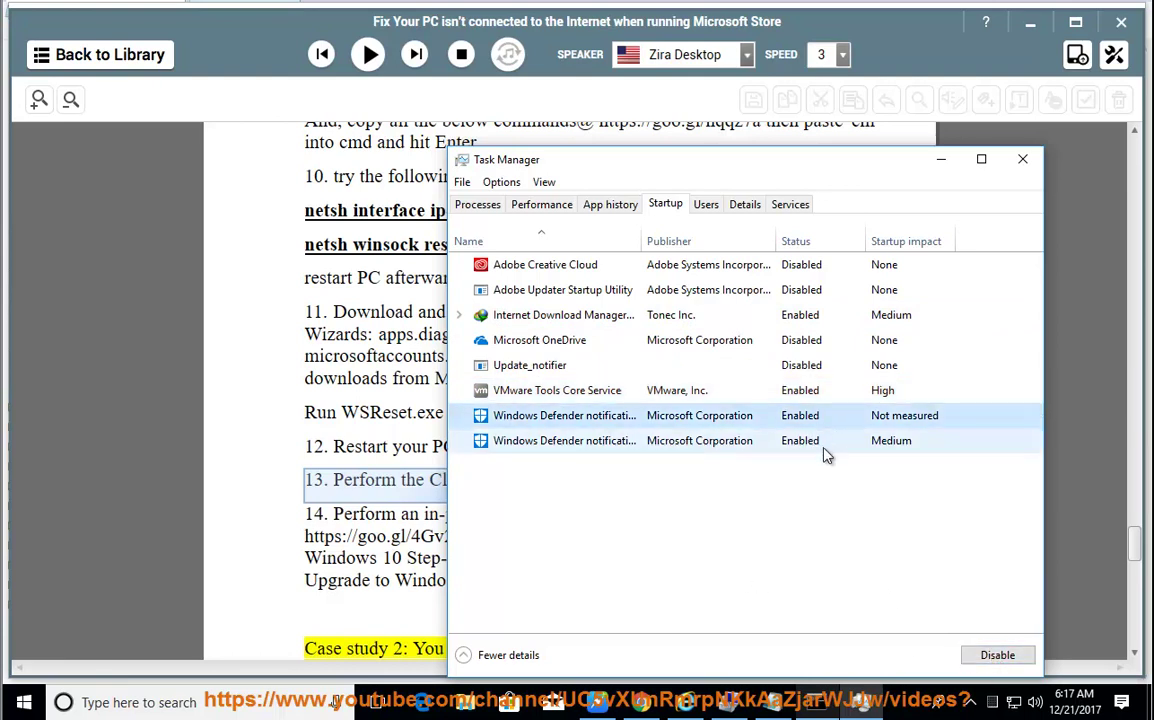
left_click(752, 442)
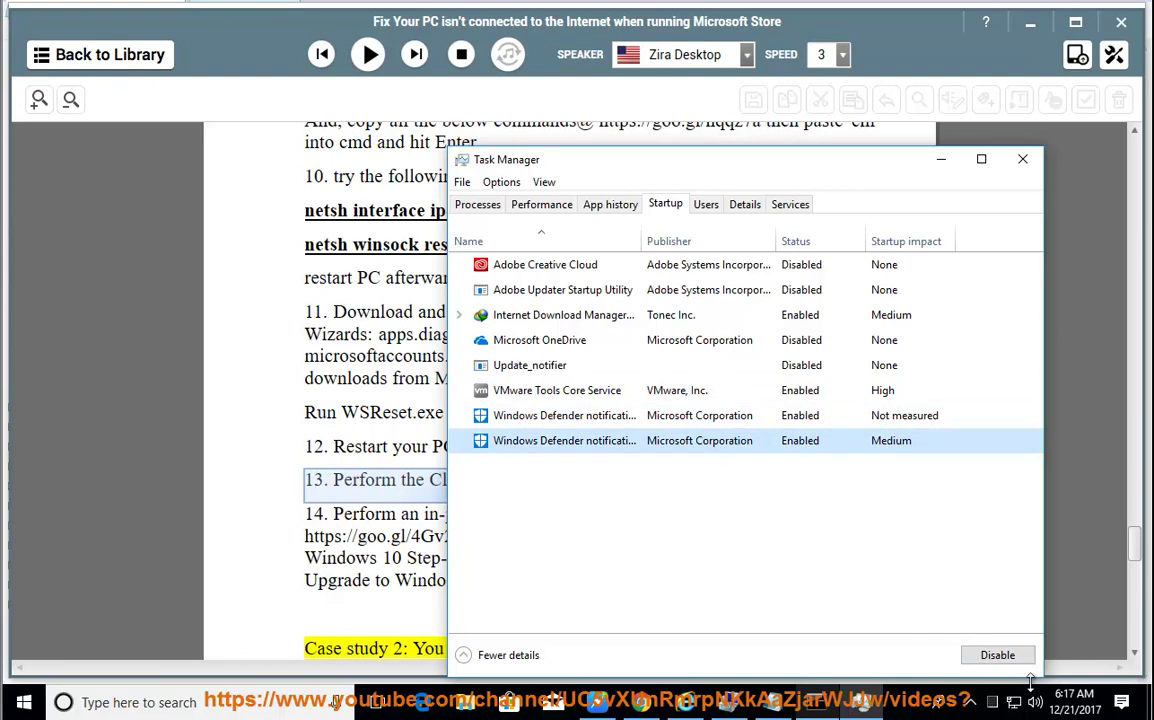
left_click(1023, 159)
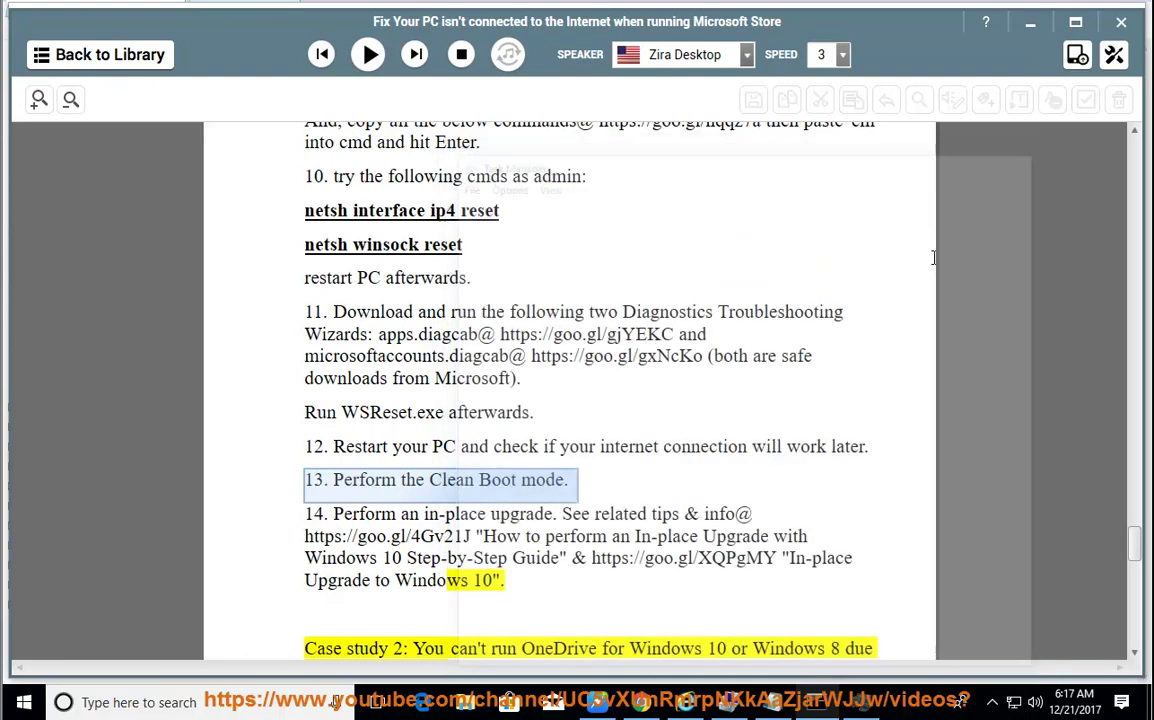
- Run MSCONFIG, choose Selective startup, hide all Microsoft services, disable the rest, and click OK
key("super+r")
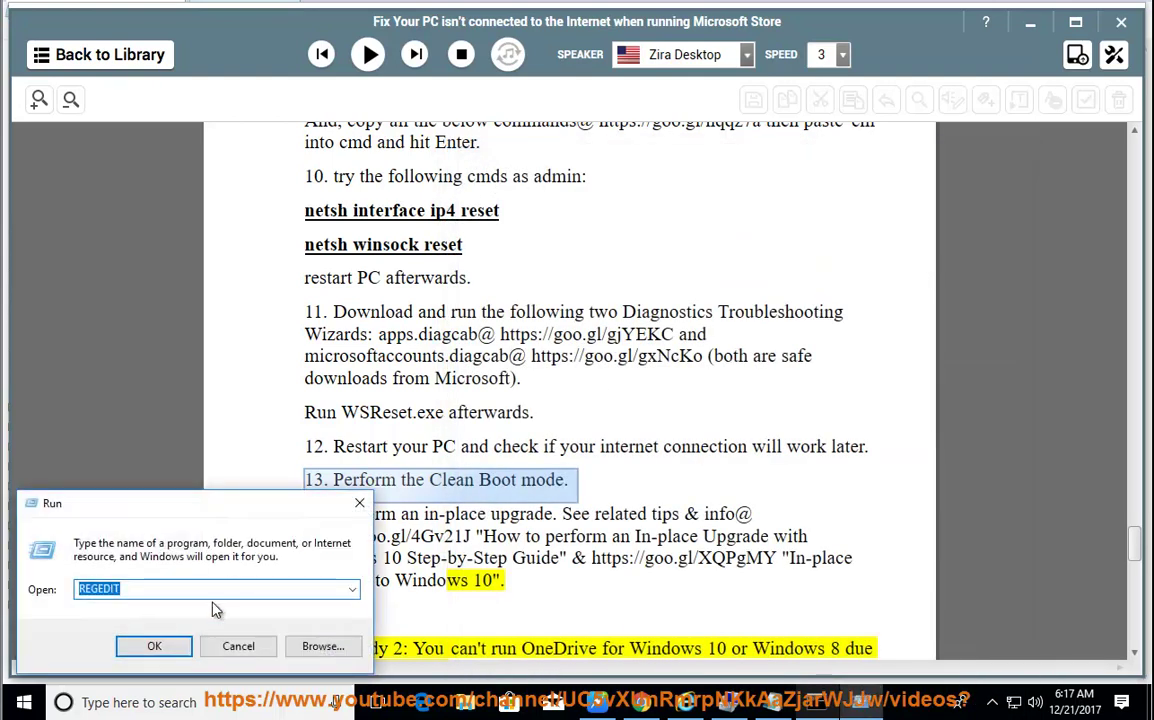
left_click(352, 589)
left_click(250, 417)
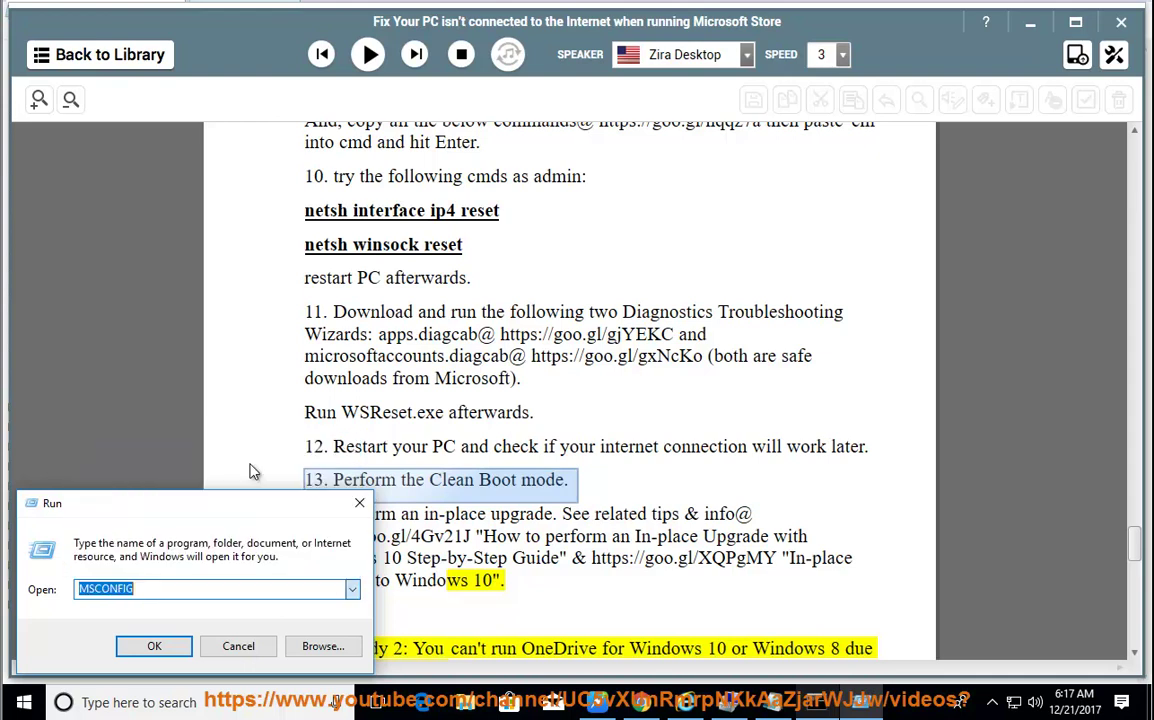
left_click(154, 646)
left_click(357, 339)
left_click(478, 211)
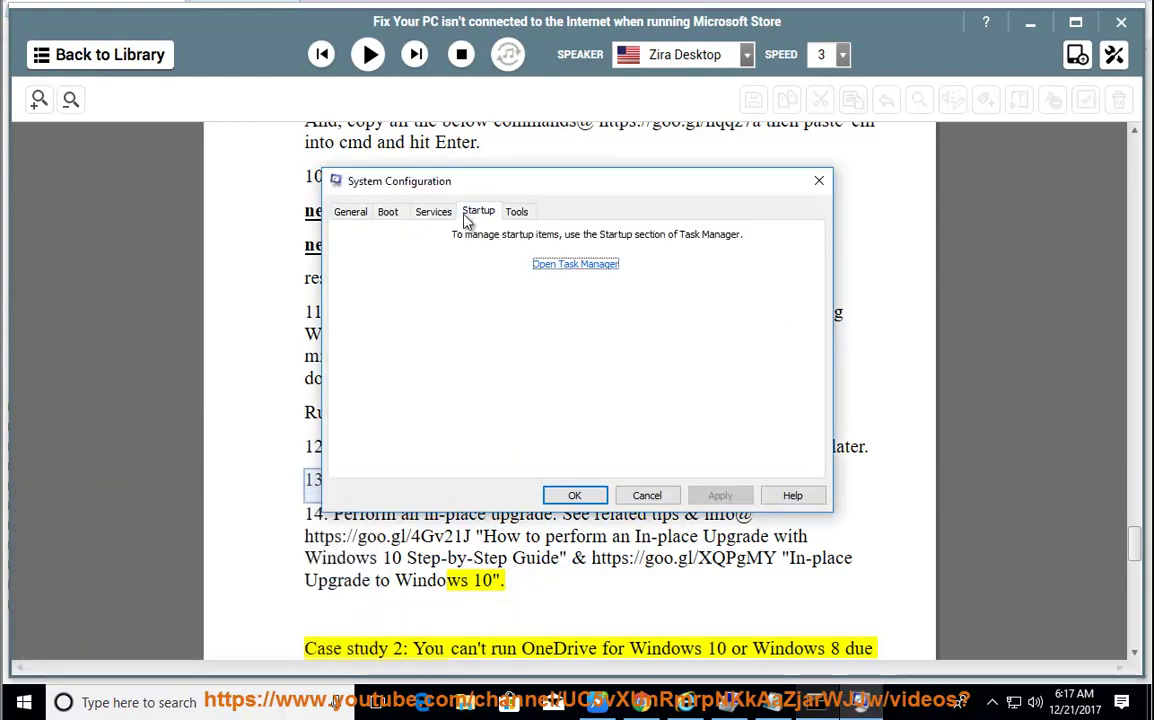
left_click(428, 213)
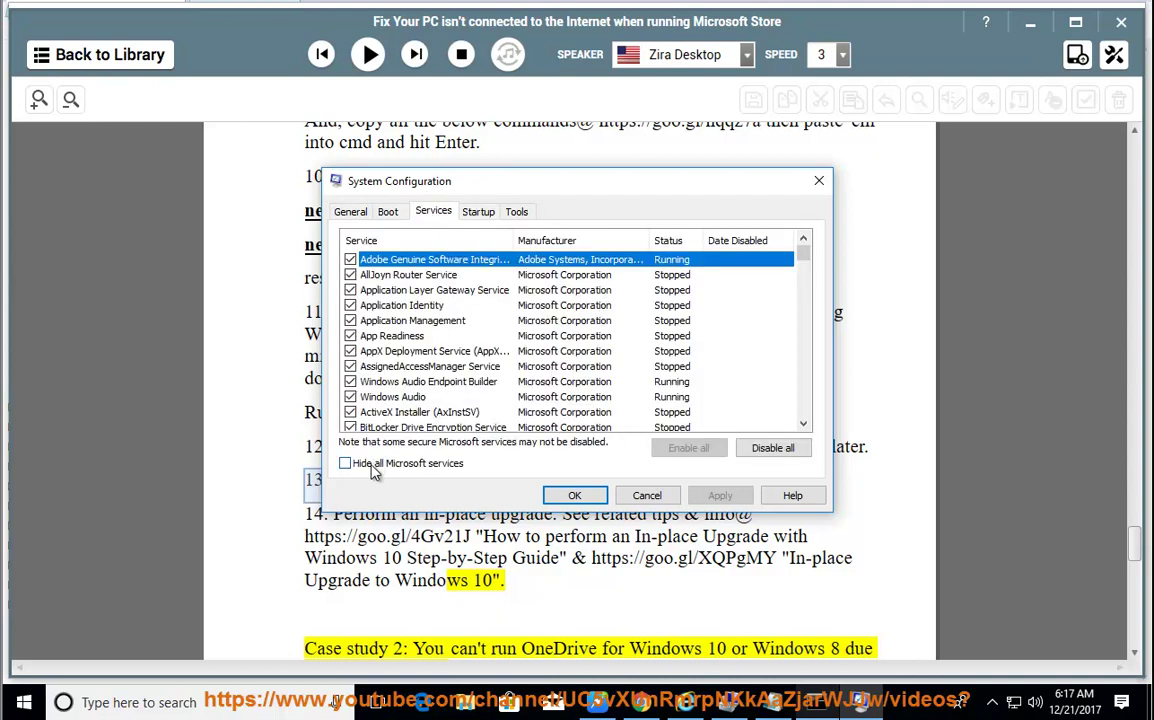
left_click(346, 463)
left_click(765, 450)
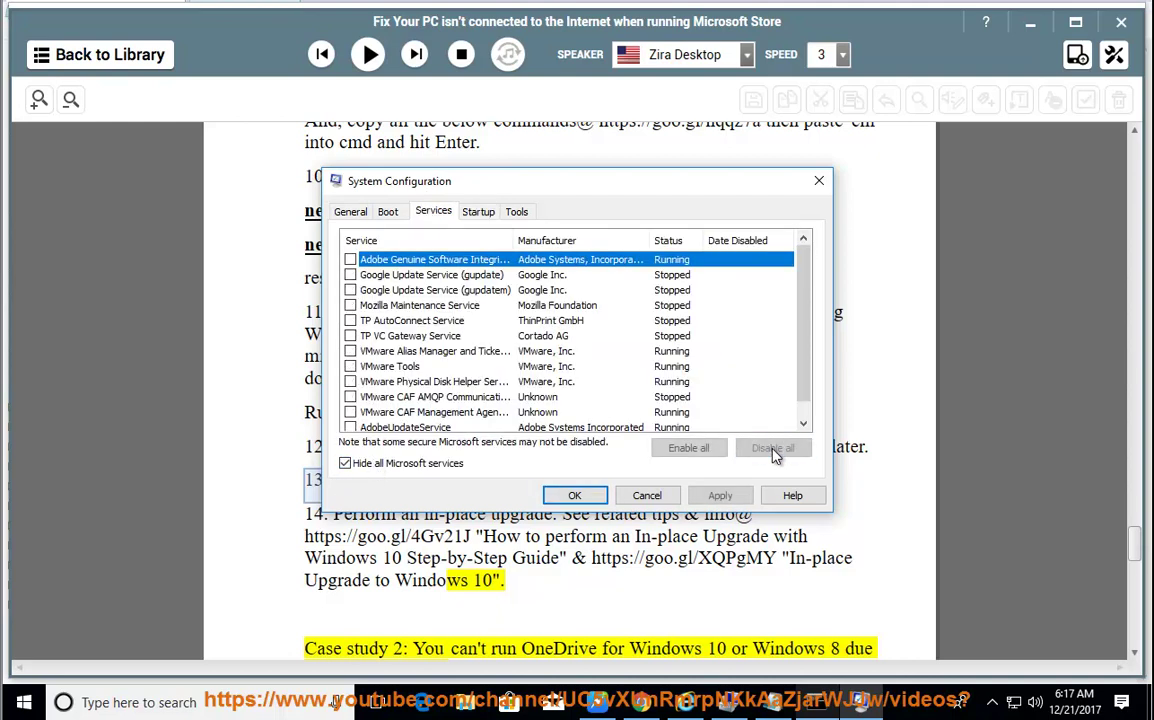
left_click(578, 496)
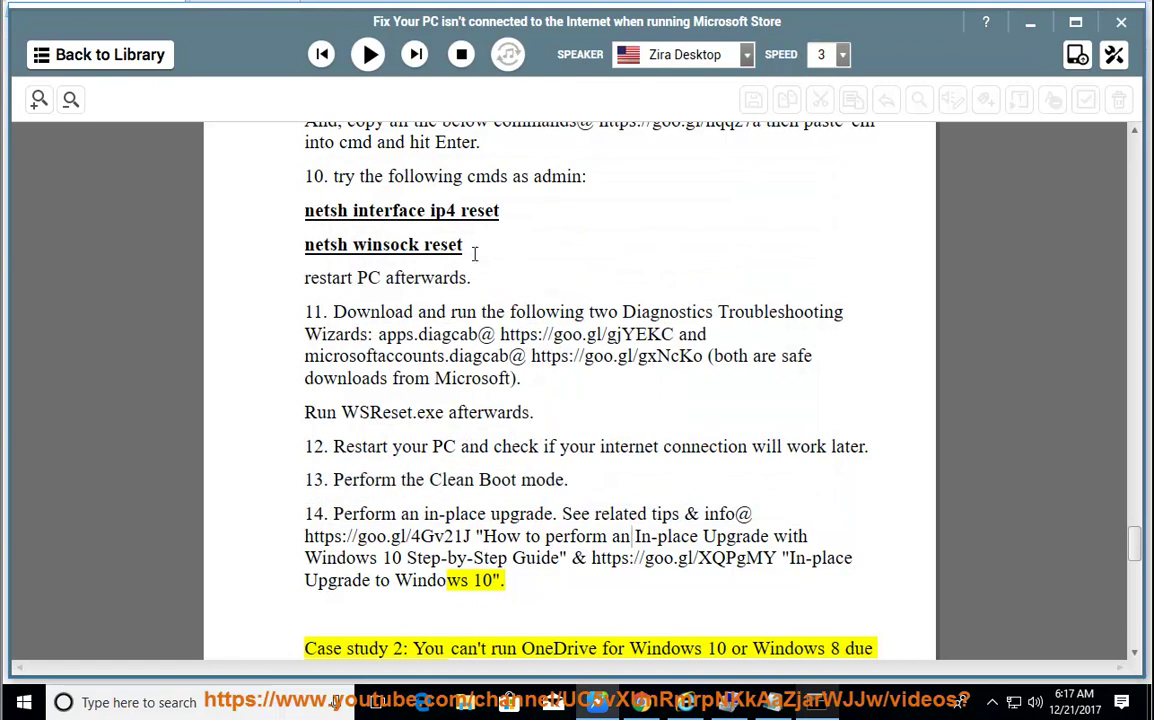
- Resume the read-aloud through Case study 2 on OneDrive and the TechNet forum note
left_click(369, 56)
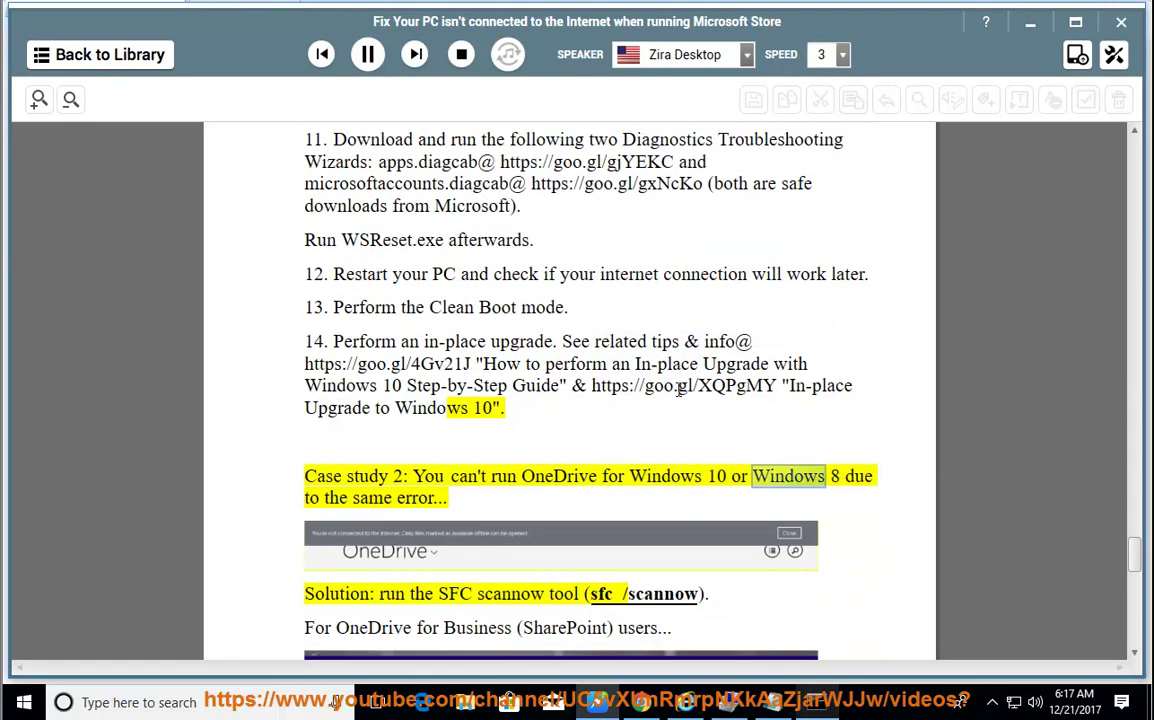